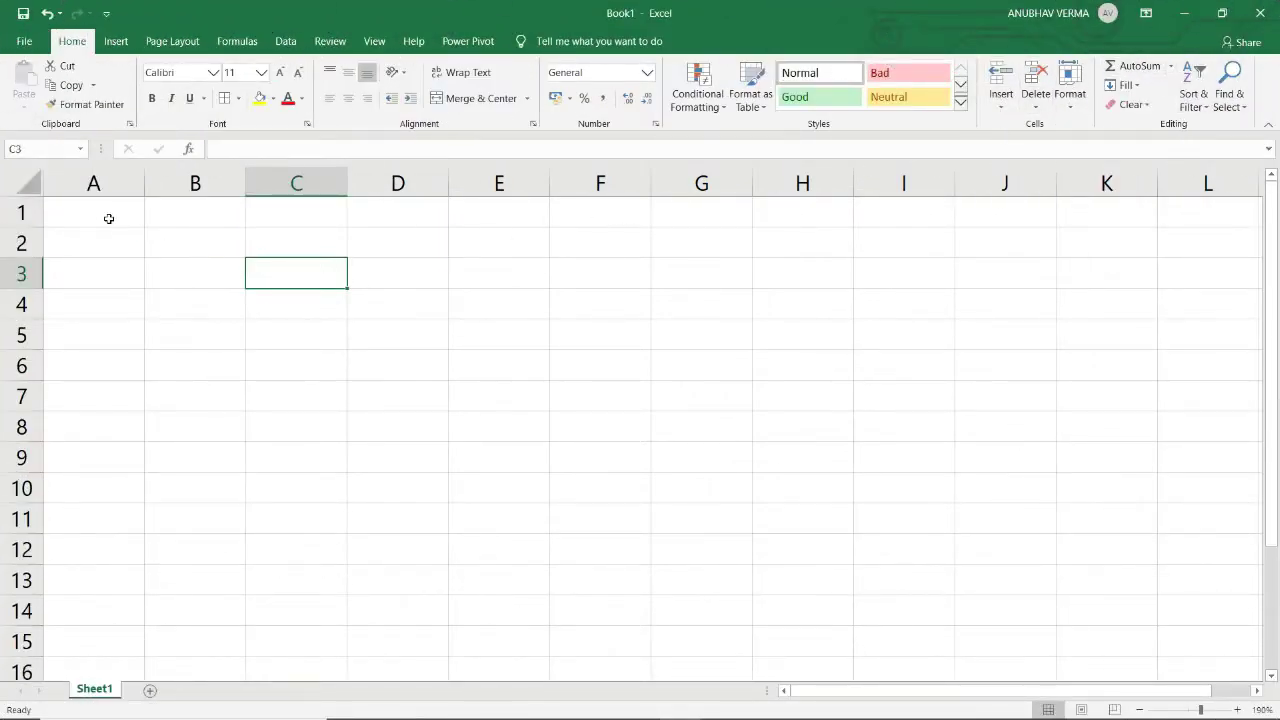
Enter 'Unique Online Guru' in cell B2 and AutoFit column B to fit the text
click(199, 248)
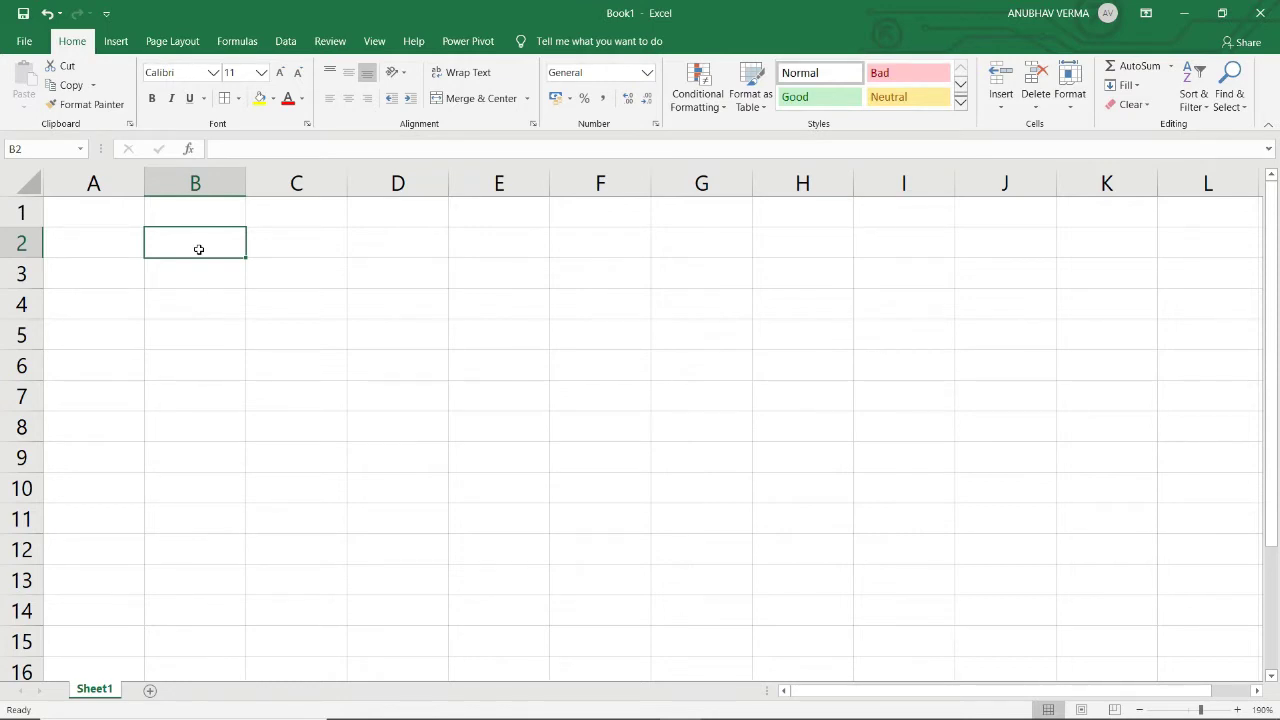
text(Uni)
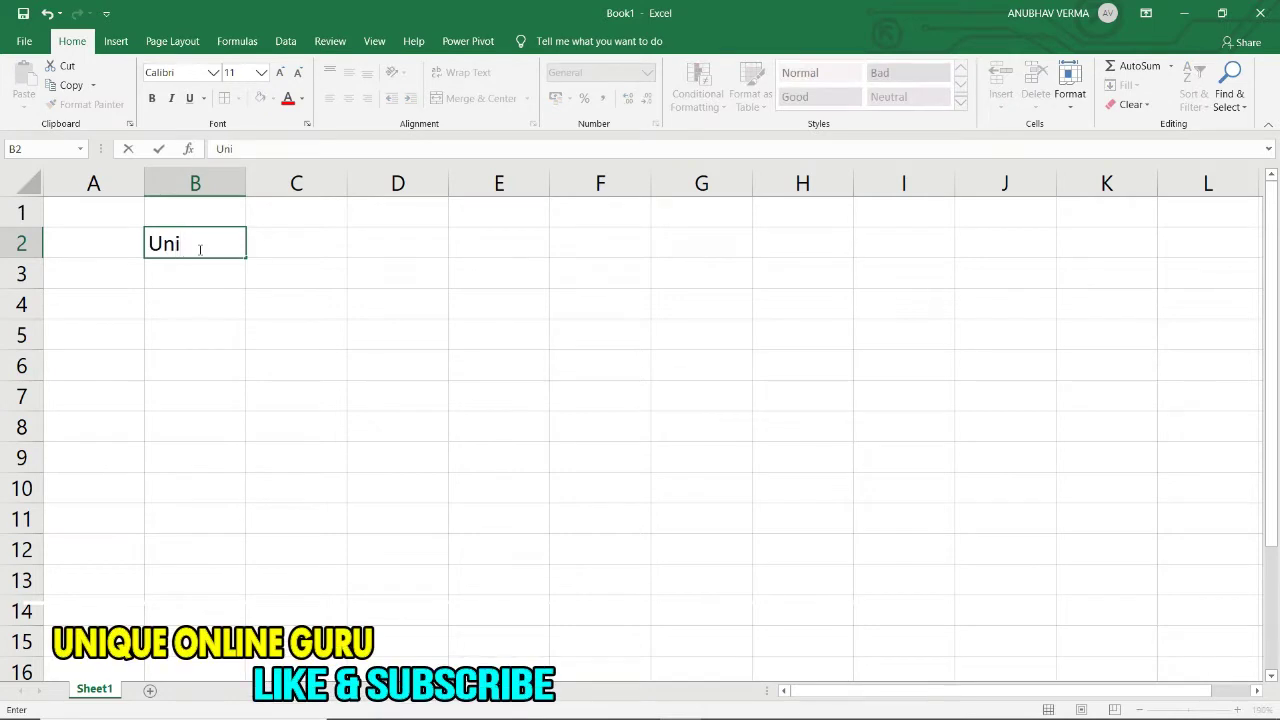
text(que)
text( Online)
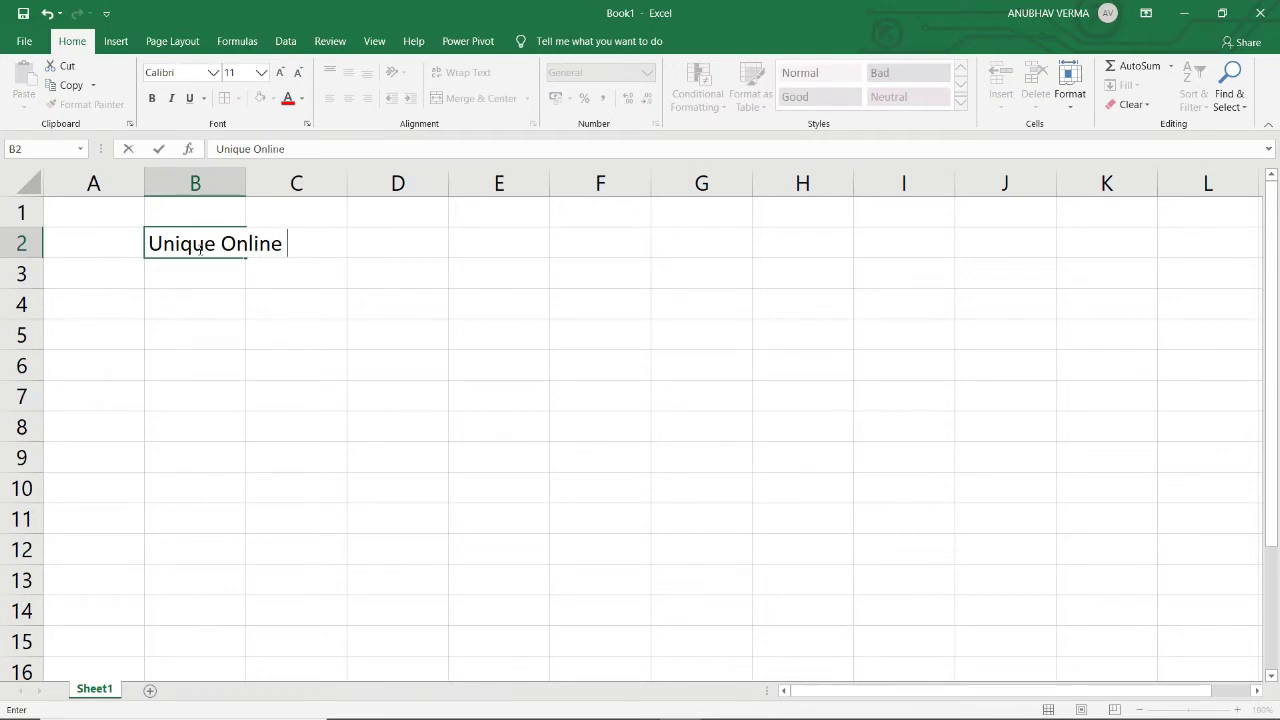
text( GU)
key(BackSpace)
text(ue)
key(BackSpace)
text(ru)
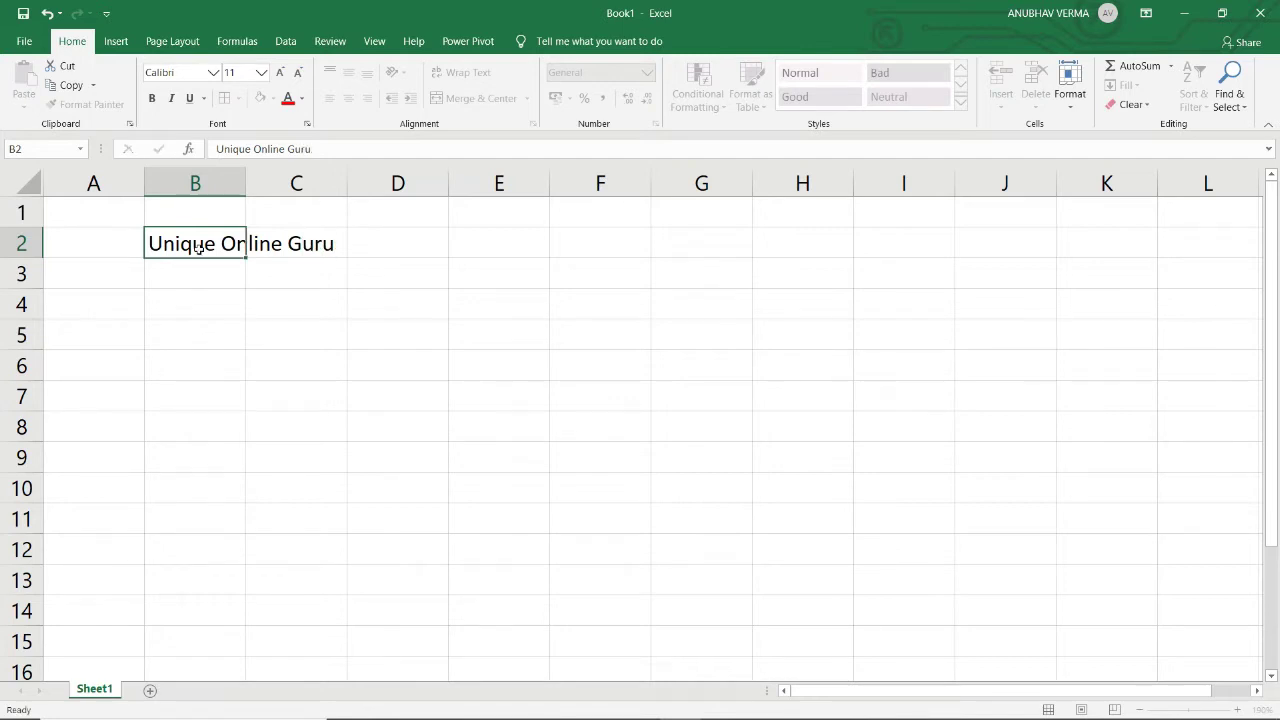
key(Return)
click(198, 248)
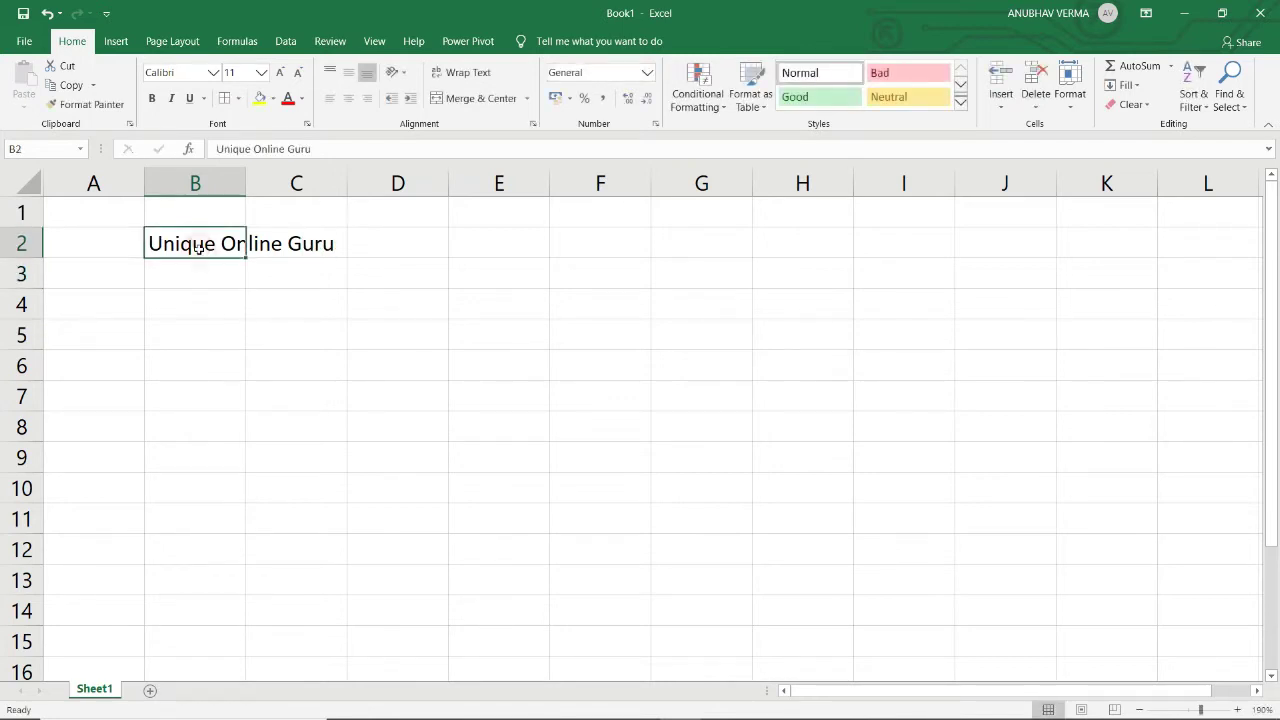
double_click(245, 183)
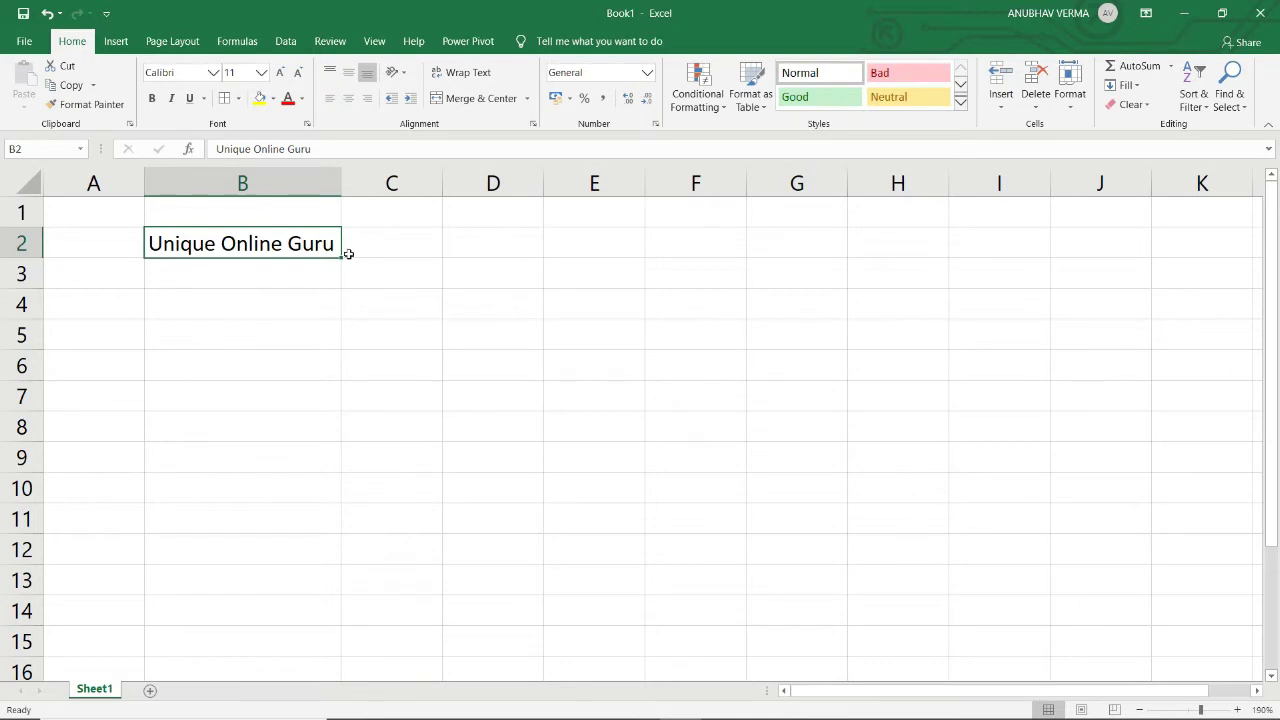
Insert a cell at B2 with cells shifted right, then undo the insertion
click(1009, 113)
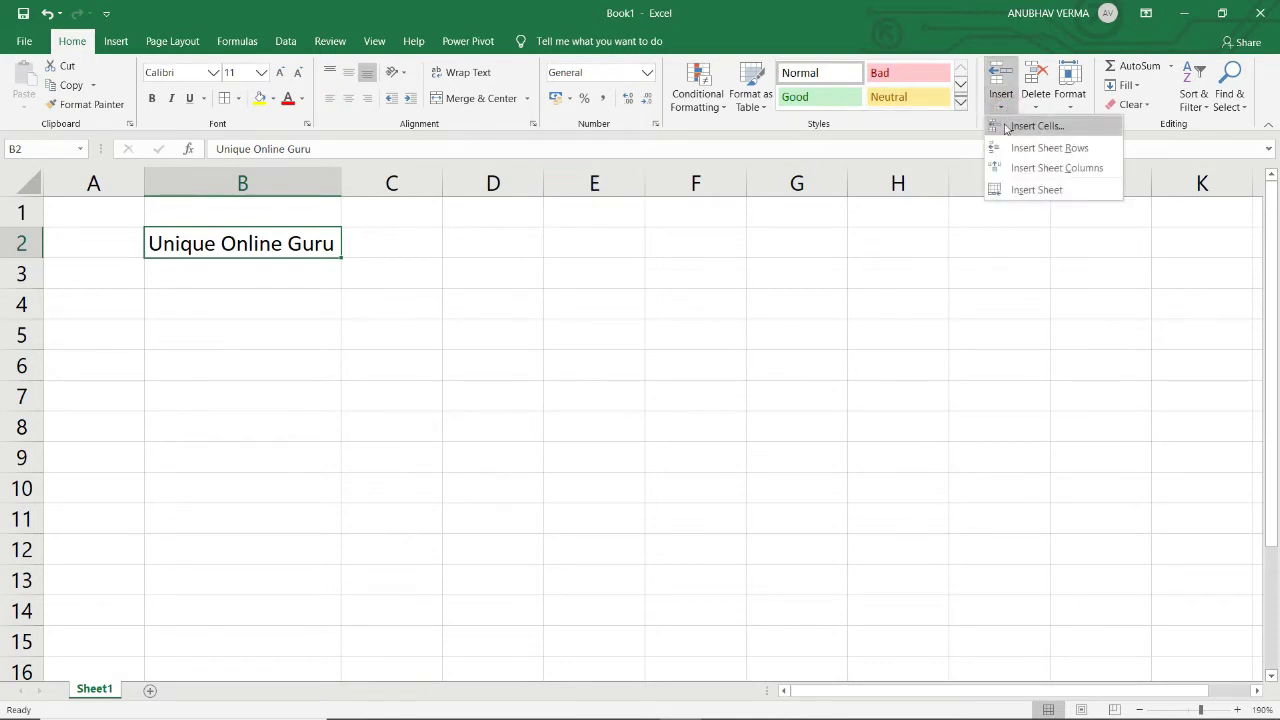
click(1030, 126)
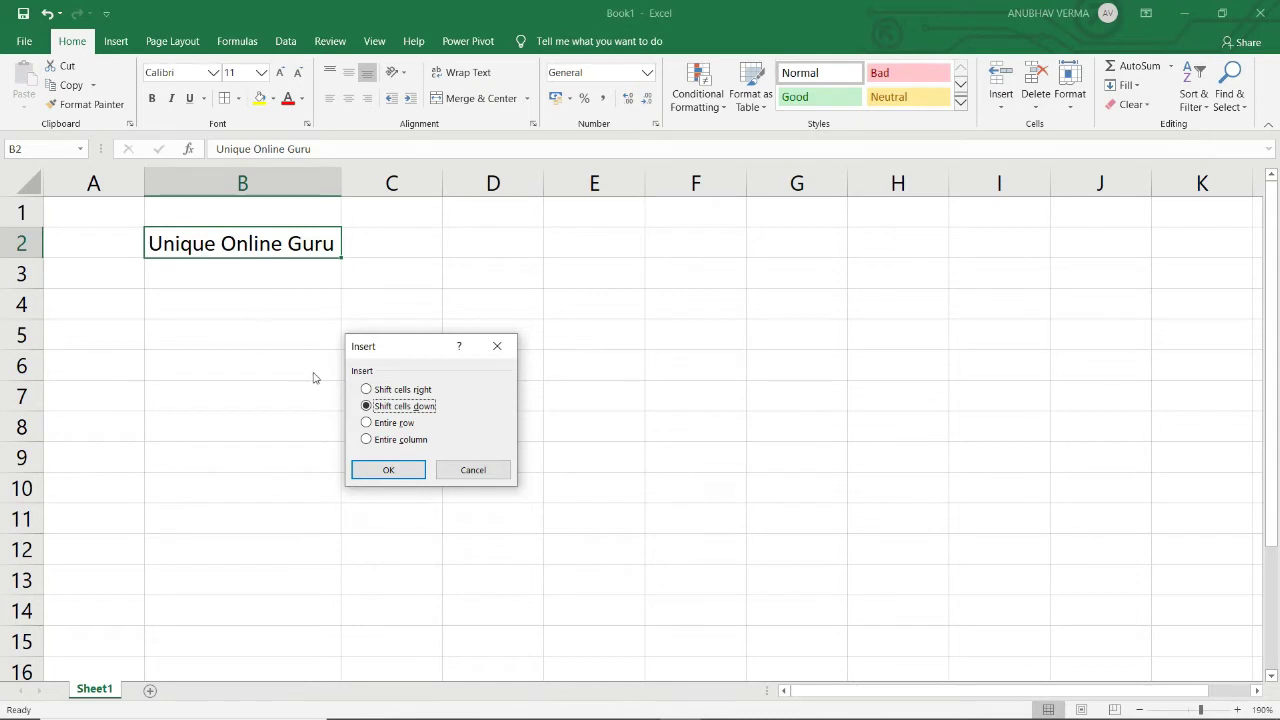
drag(434, 354, 373, 331)
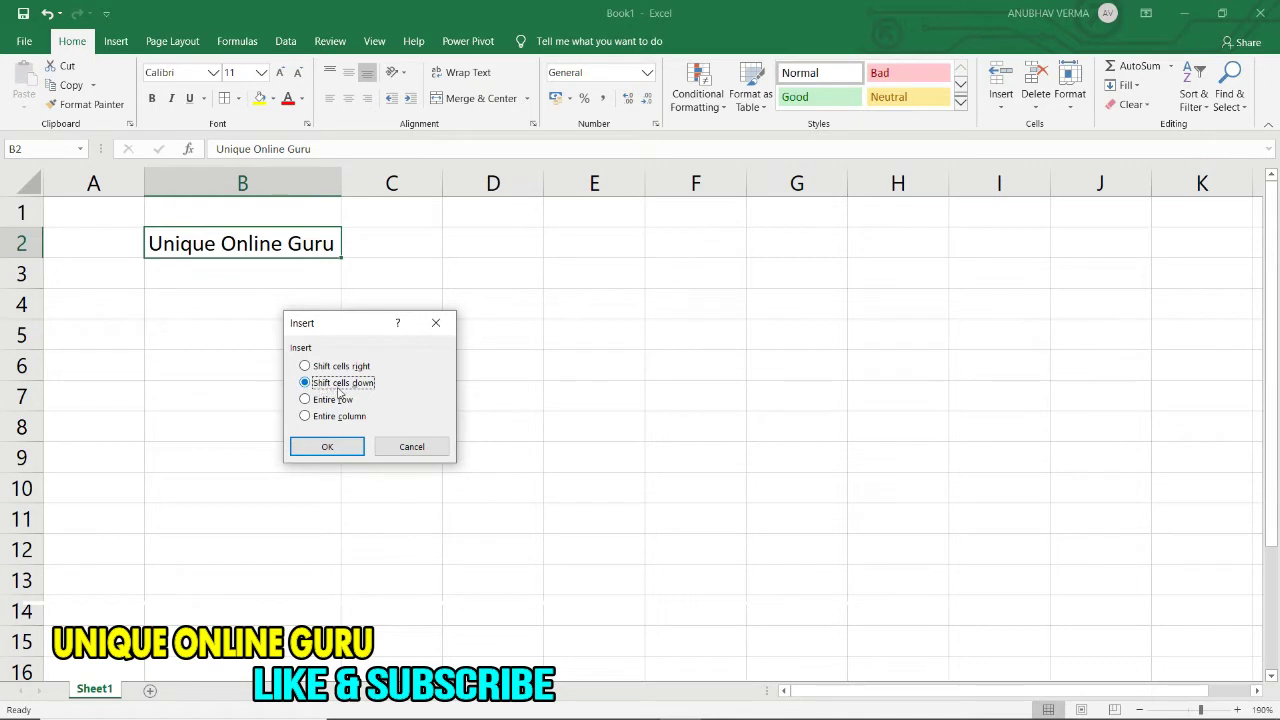
click(306, 367)
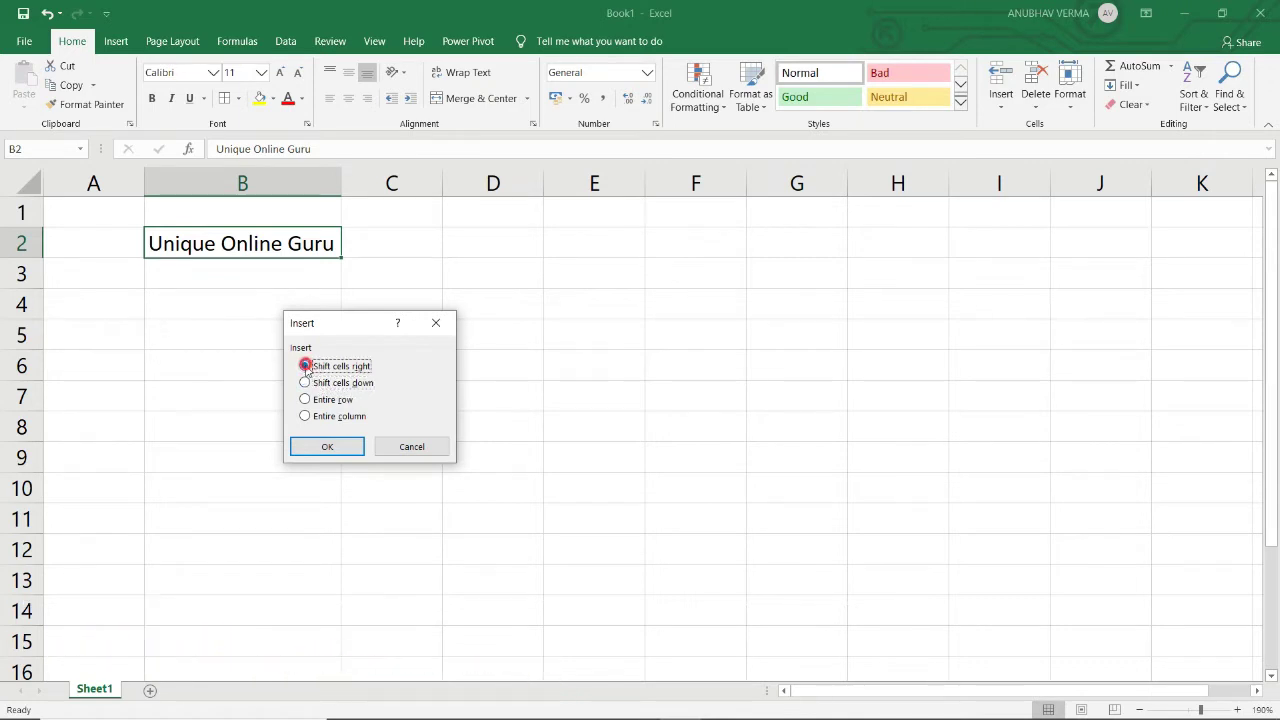
click(332, 447)
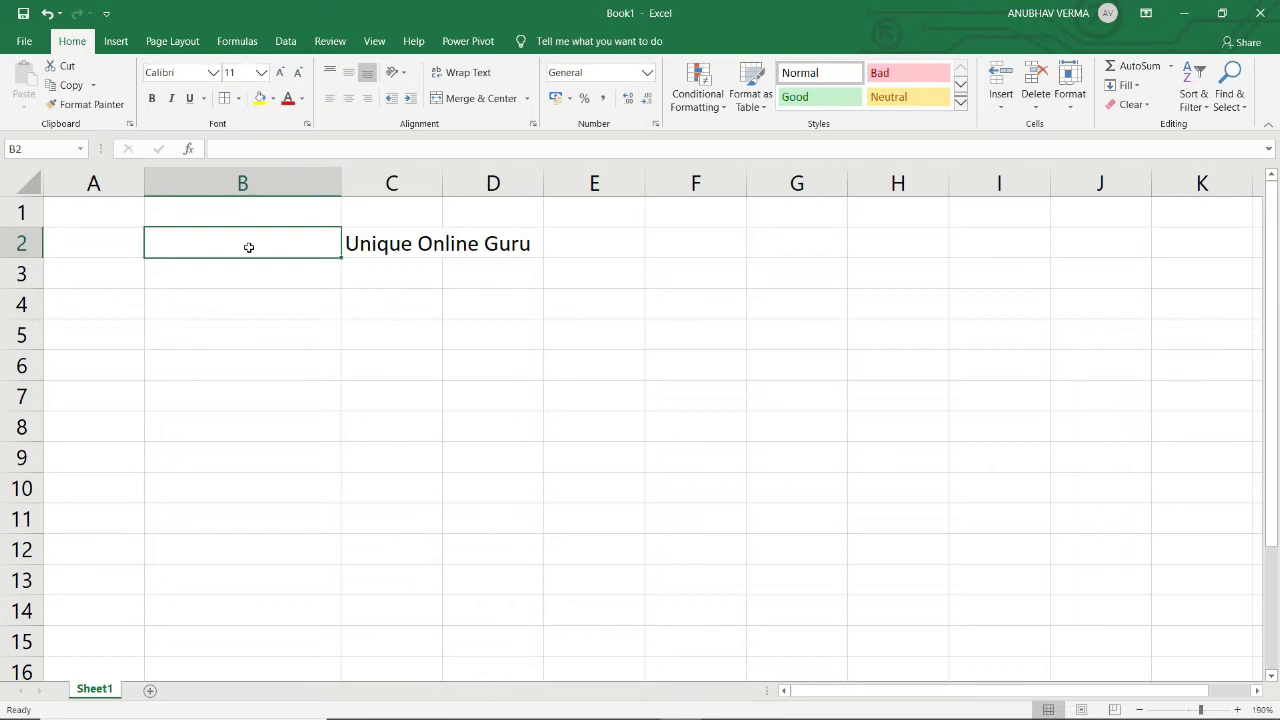
key(ctrl+z)
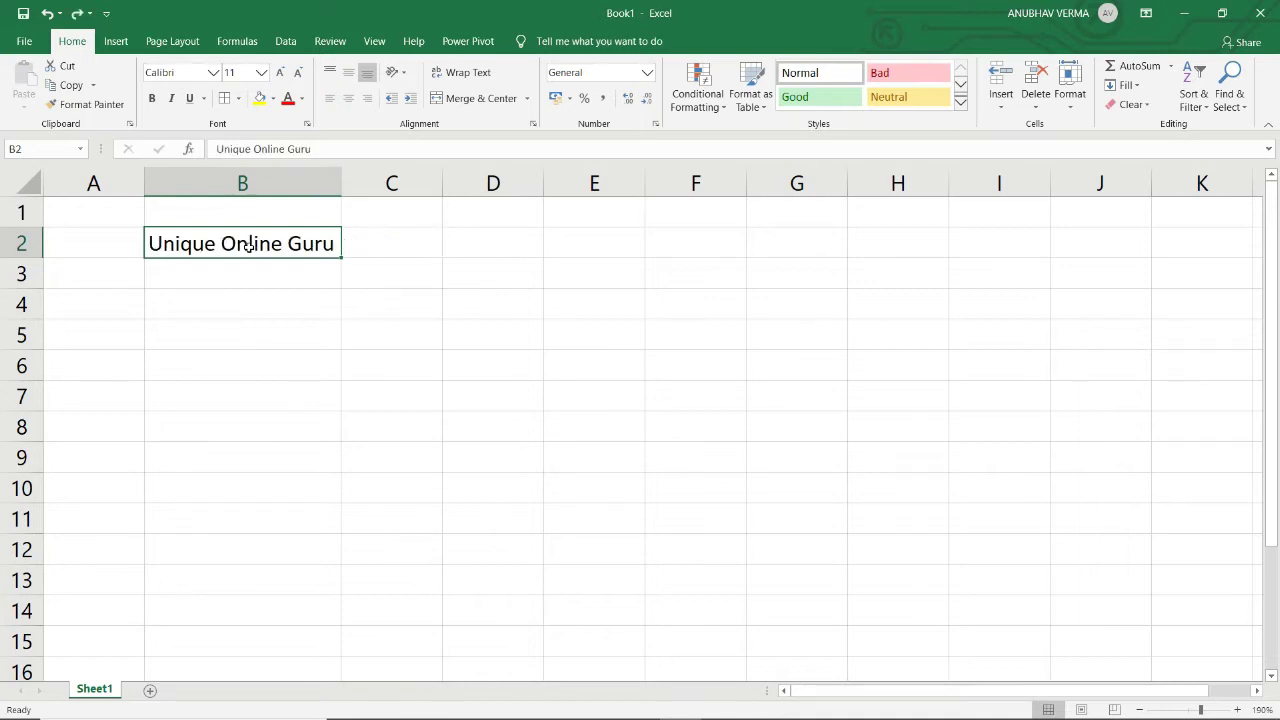
Insert a cell at B2 shifting cells down, then undo it
click(1001, 104)
click(1022, 127)
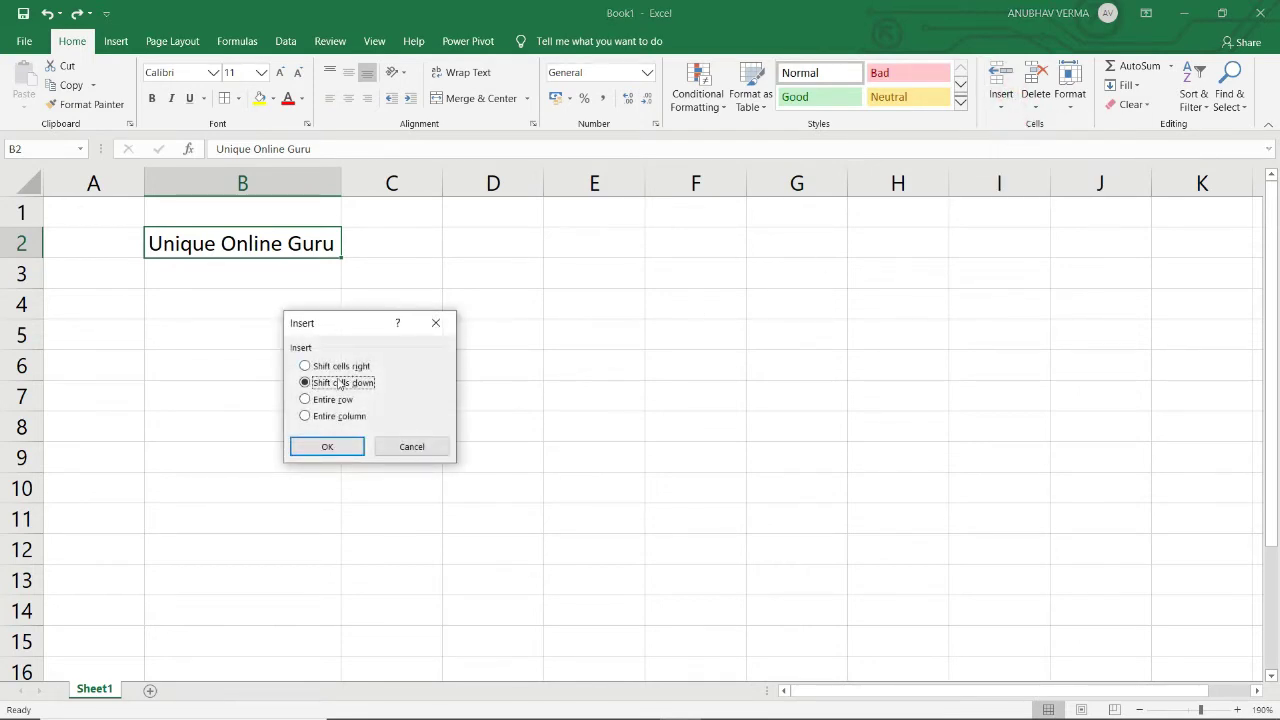
click(329, 448)
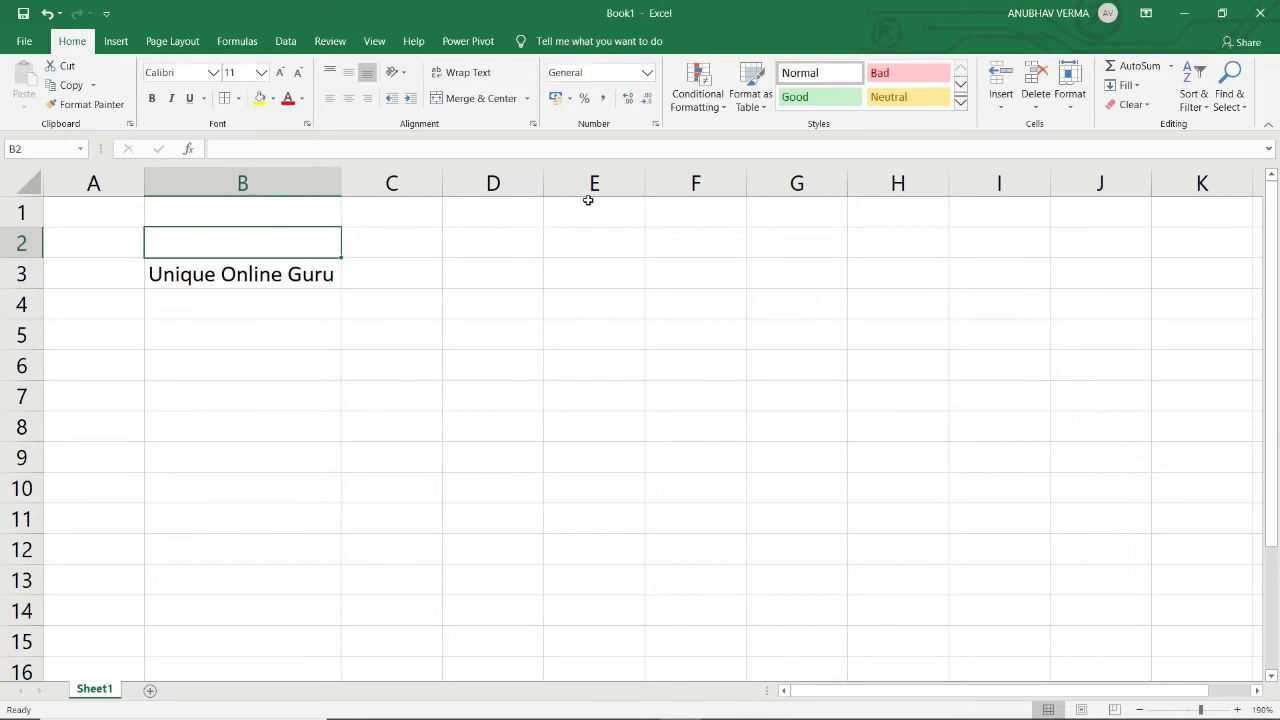
key(ctrl+z)
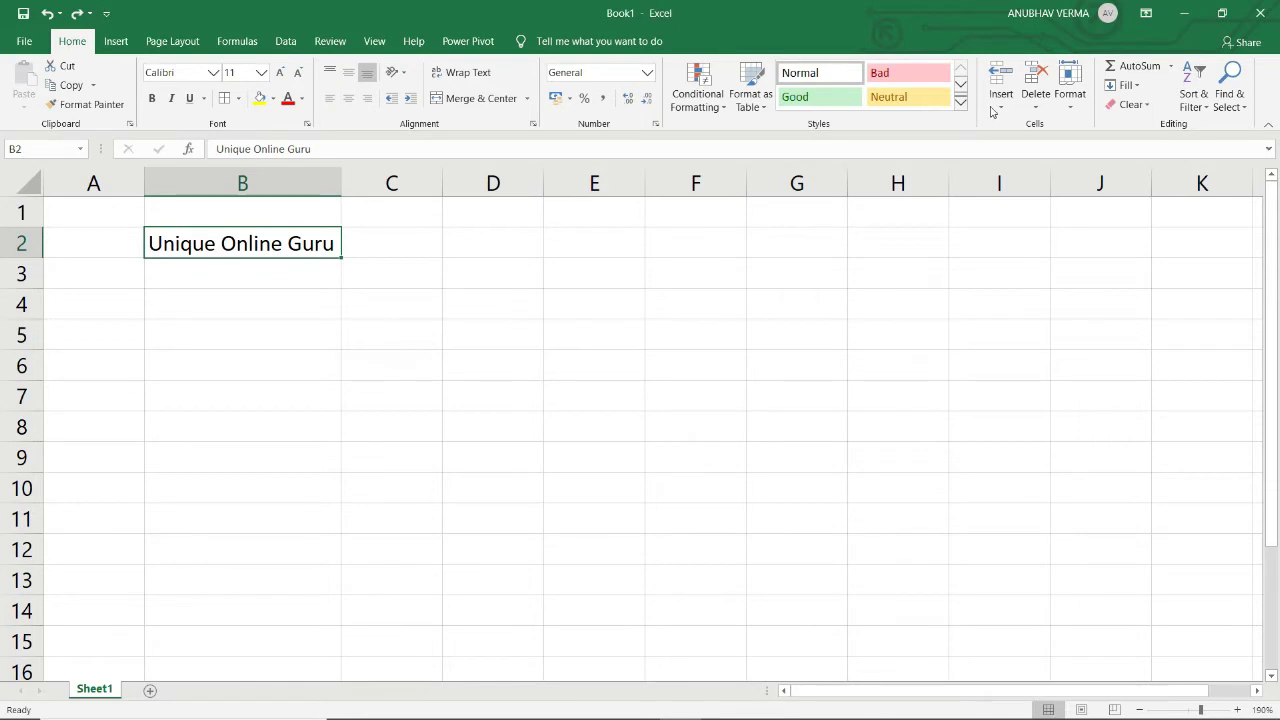
Insert an entire row above row 2 and select the text now in B3
click(1000, 106)
click(1037, 126)
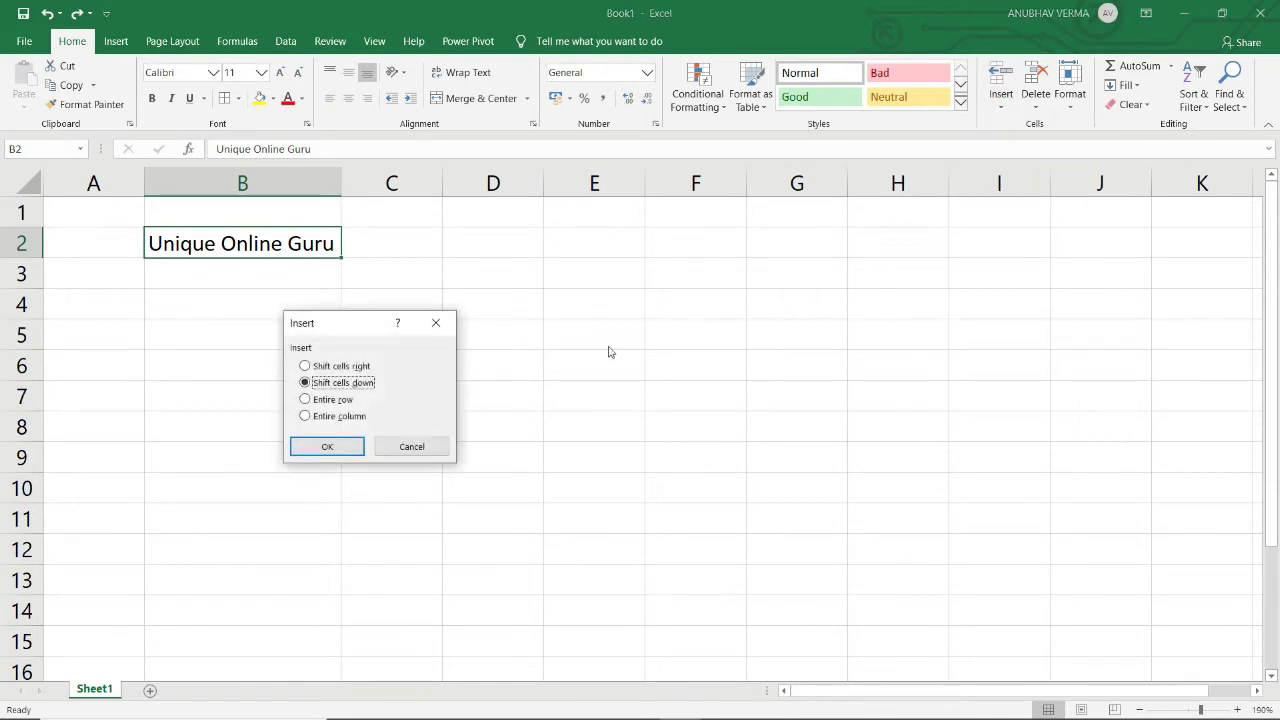
click(310, 400)
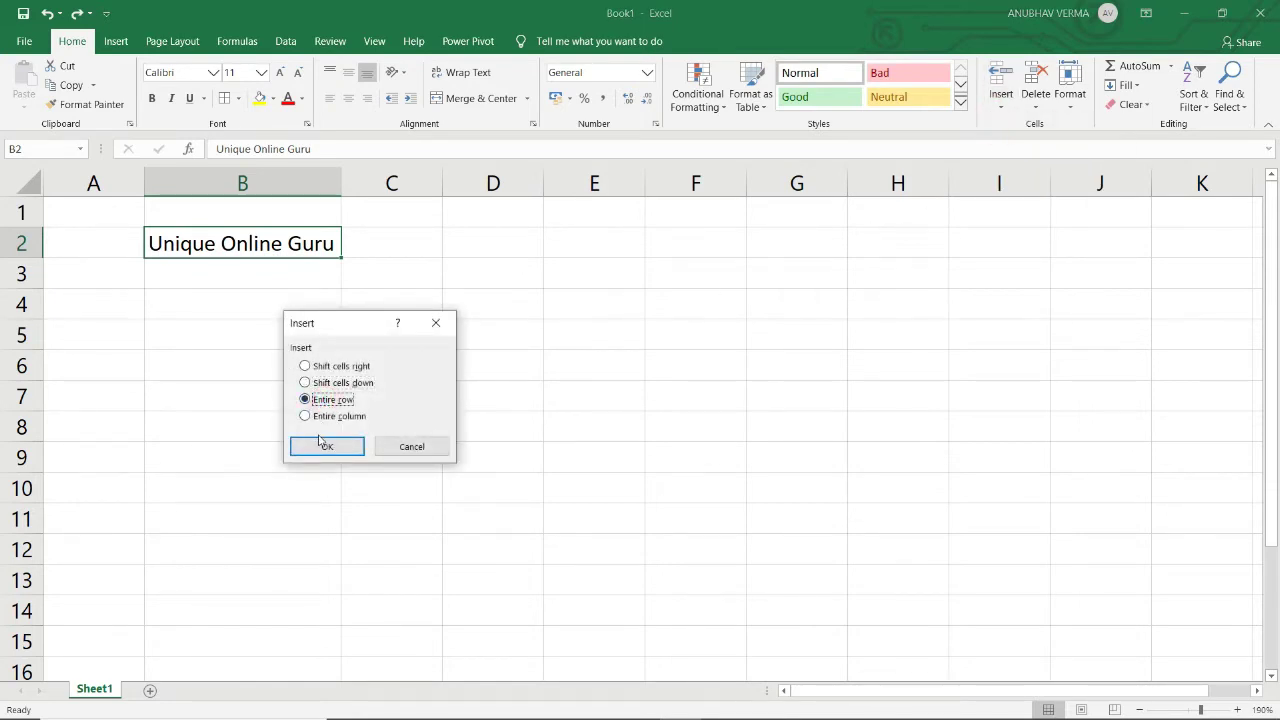
click(312, 447)
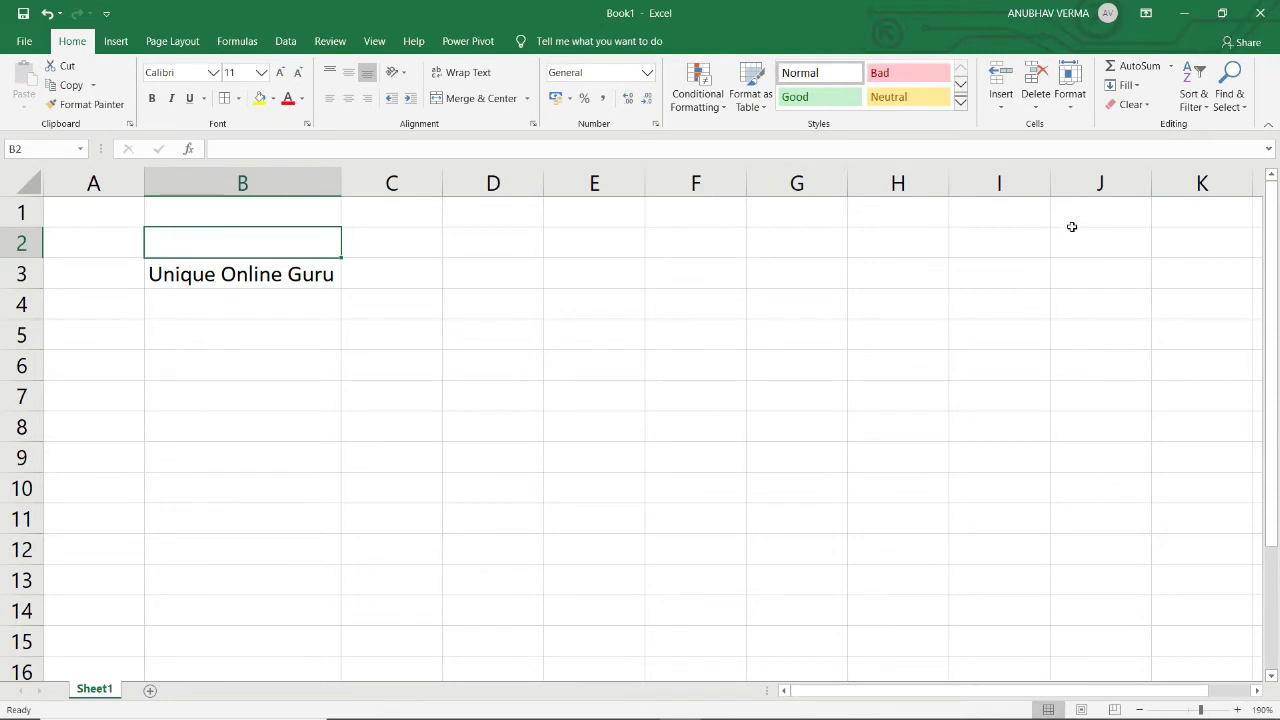
click(225, 276)
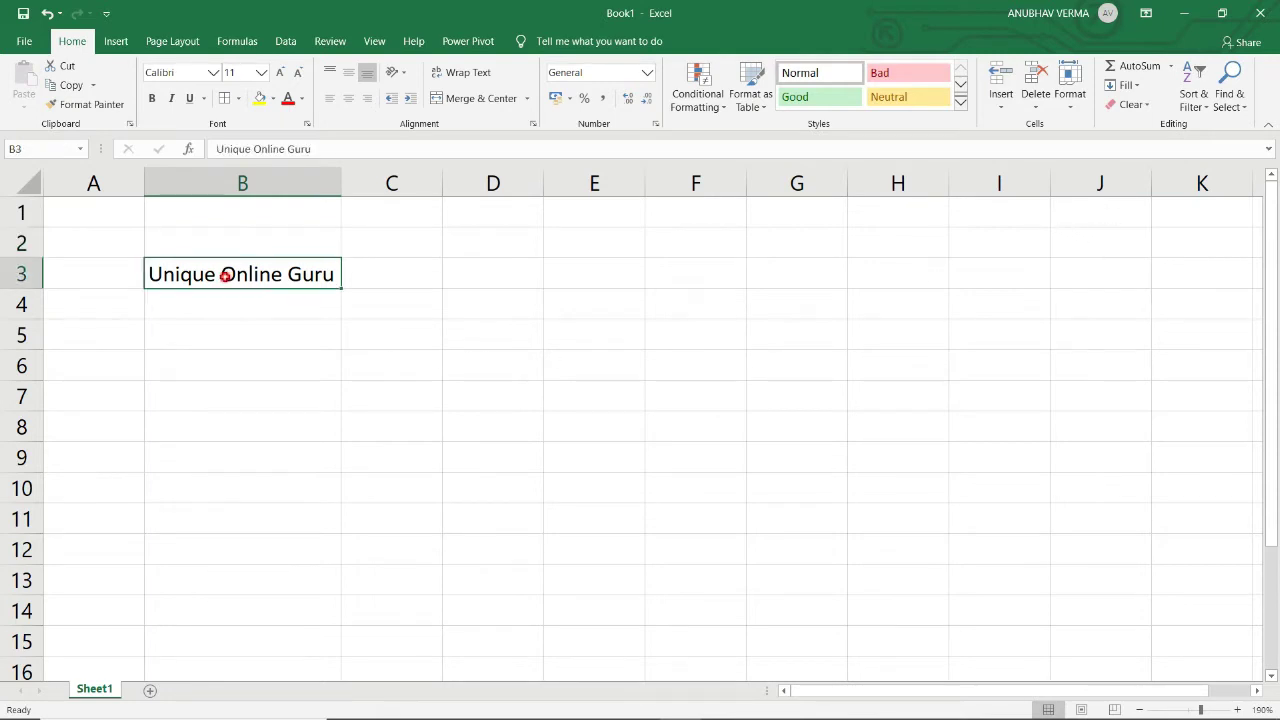
Insert an entire column before column B using Insert Cells
click(1004, 98)
click(1003, 126)
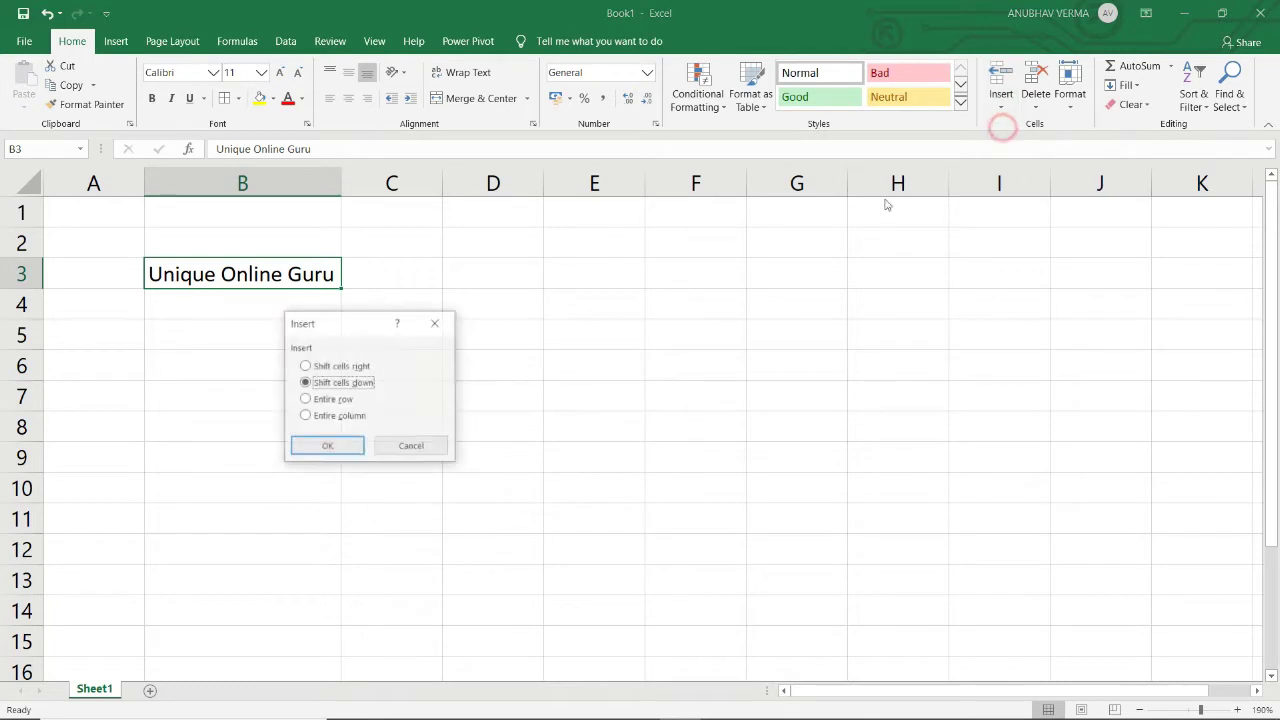
click(338, 416)
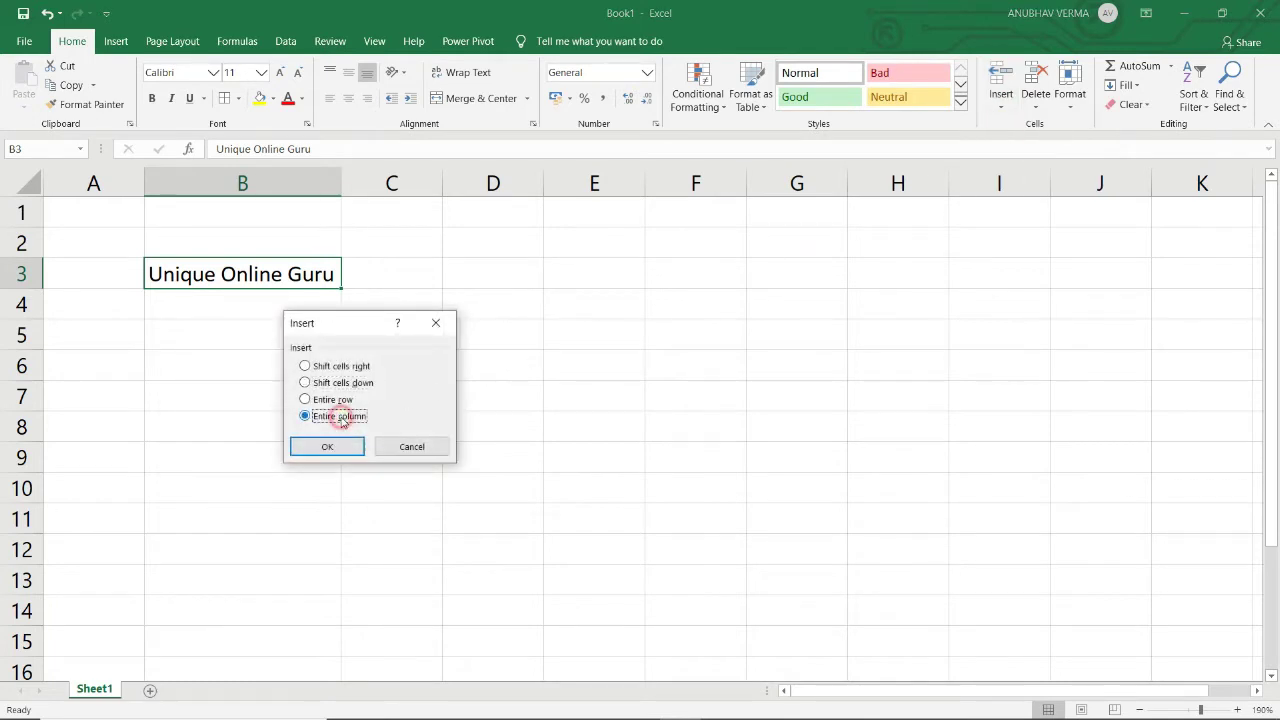
click(314, 446)
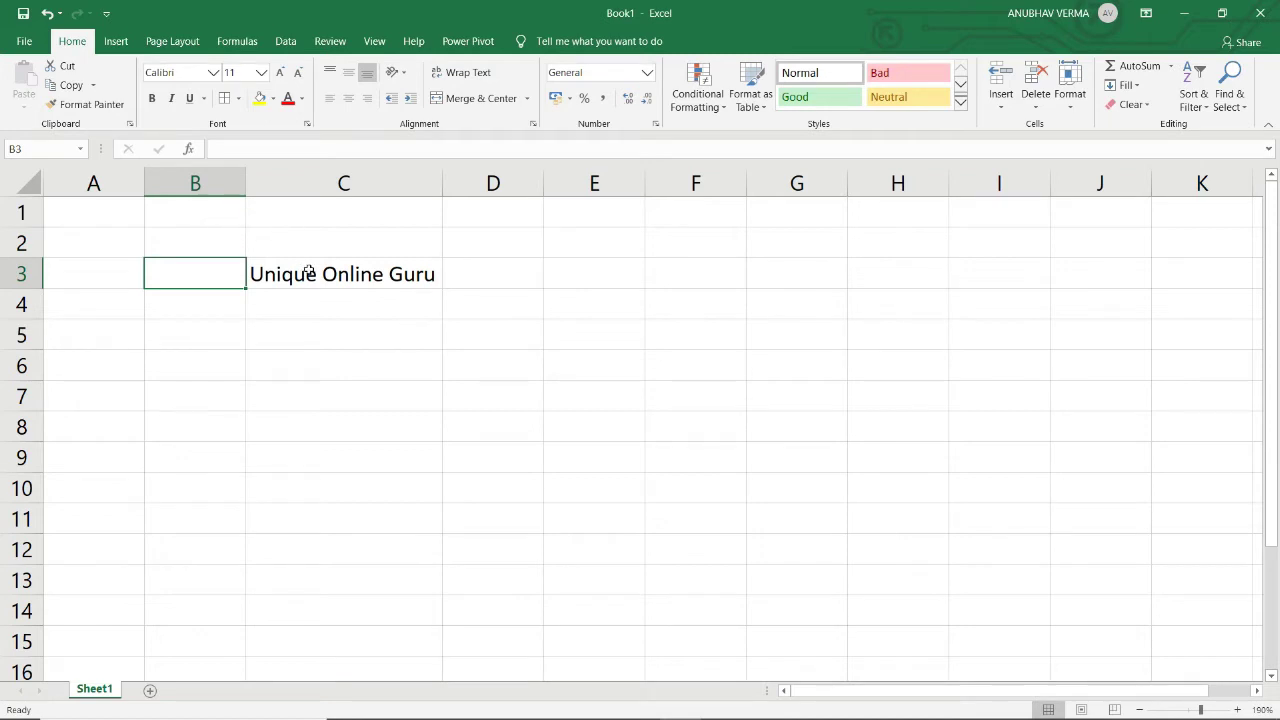
Insert a sheet row and a sheet column, moving the text into D4
click(1006, 100)
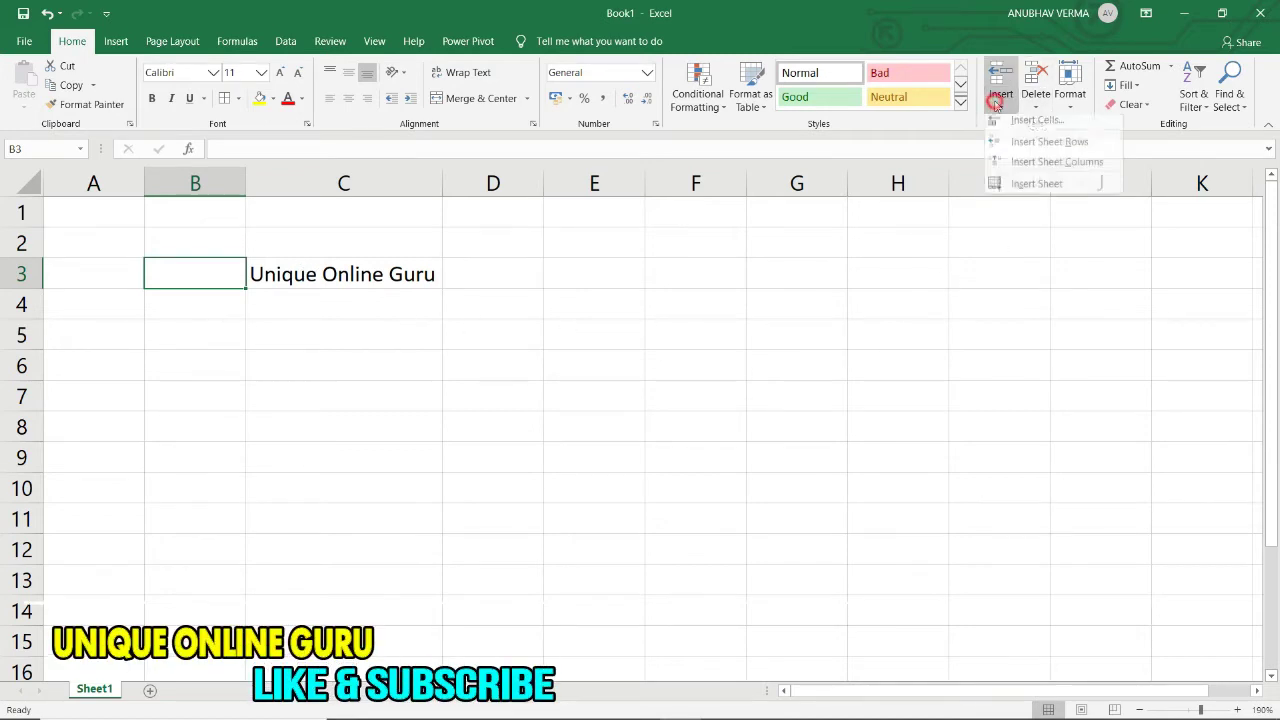
click(995, 150)
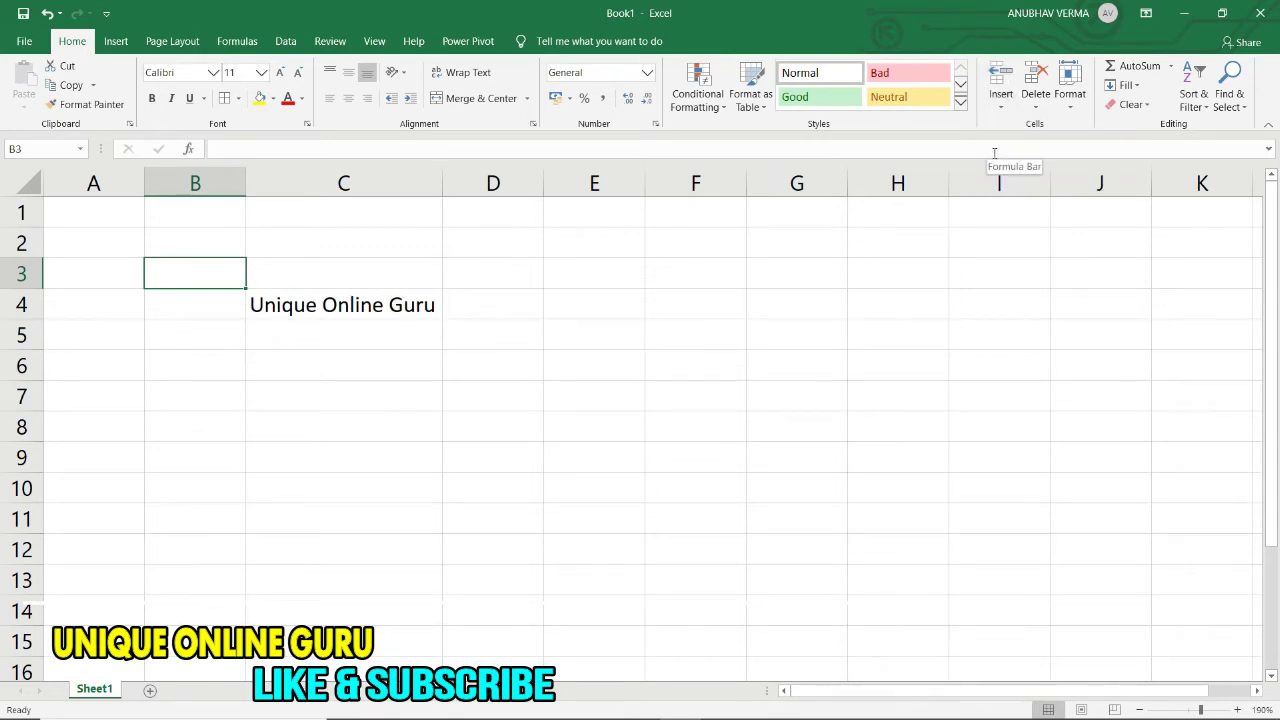
click(1004, 100)
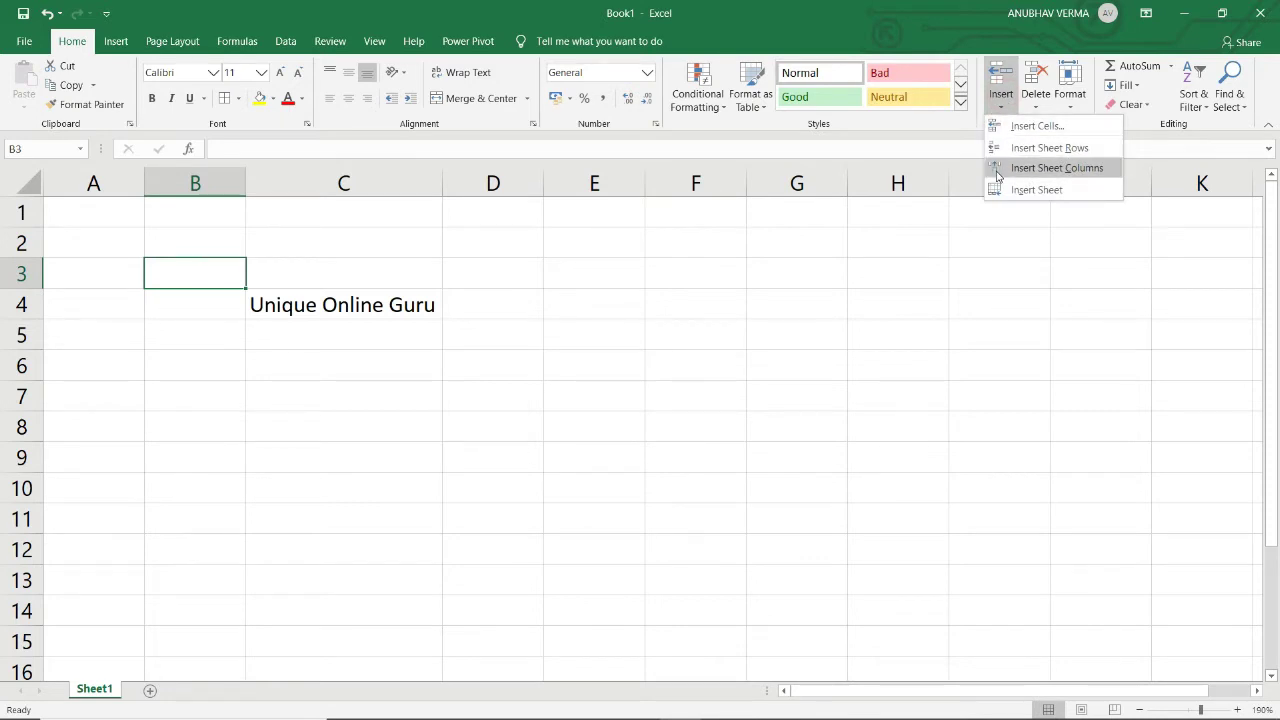
click(1050, 168)
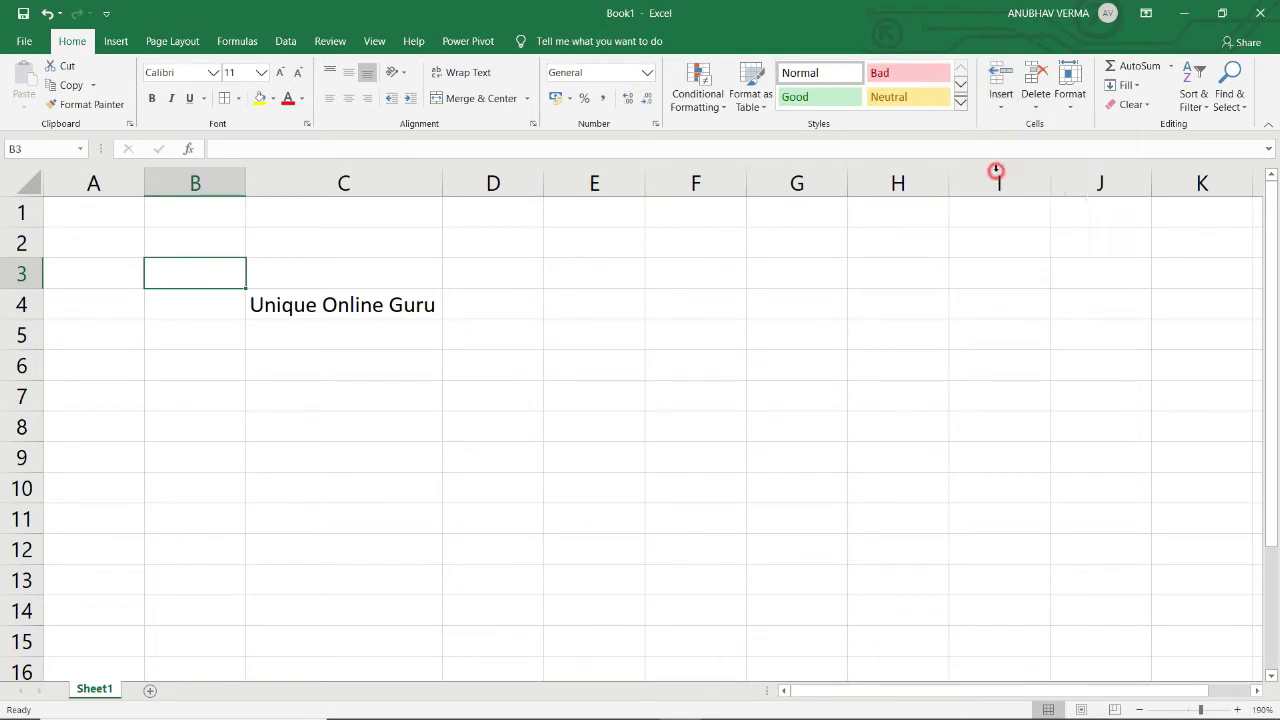
Add a new blank worksheet, Sheet2, and switch back to Sheet1
click(1001, 100)
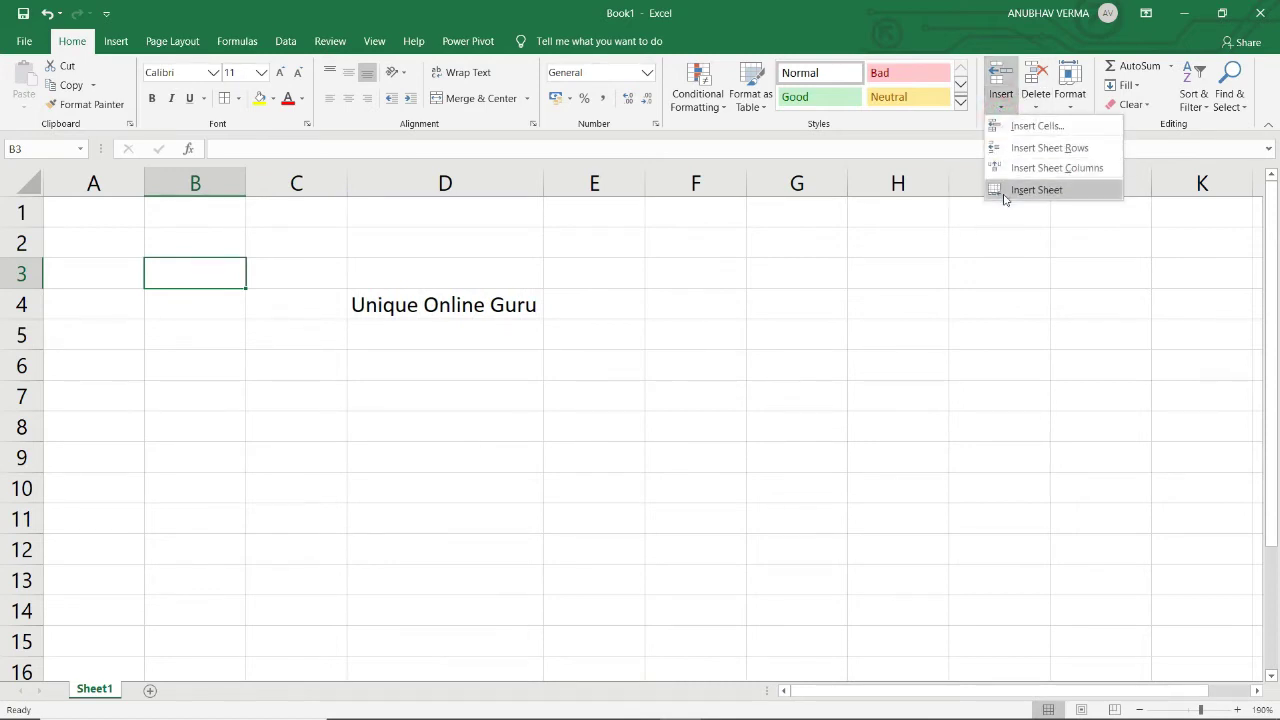
click(998, 190)
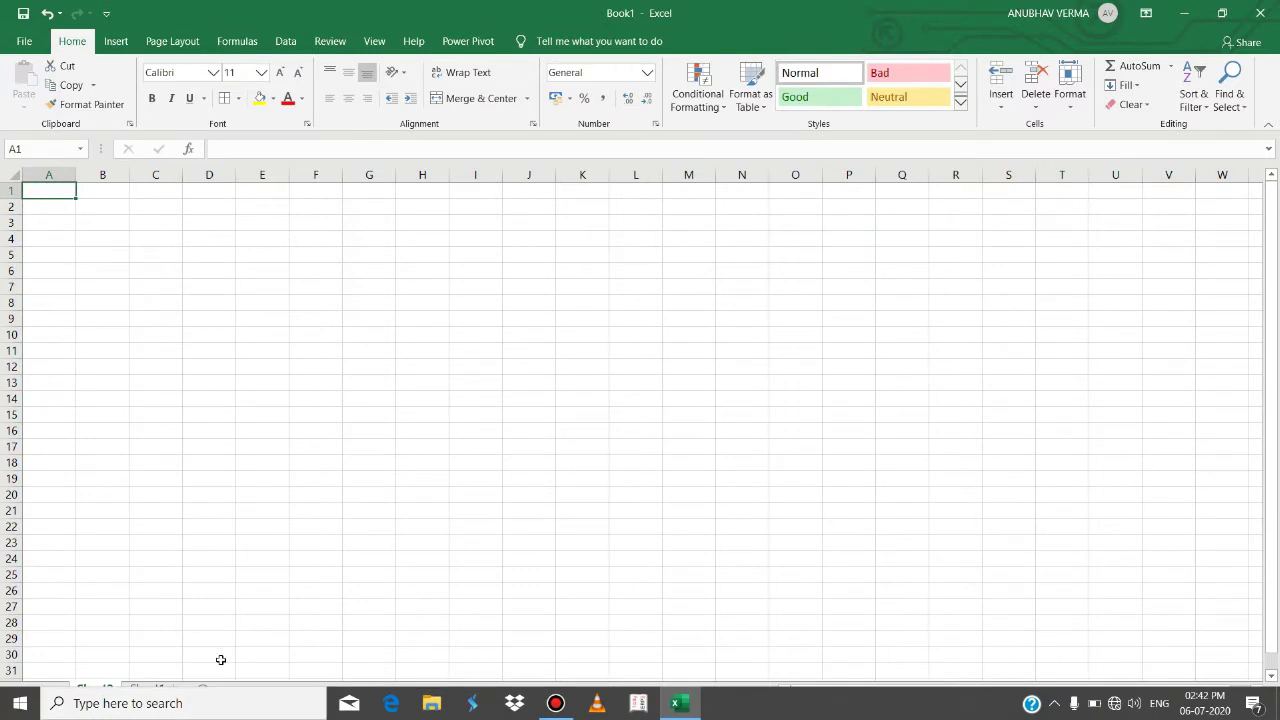
click(147, 690)
click(108, 690)
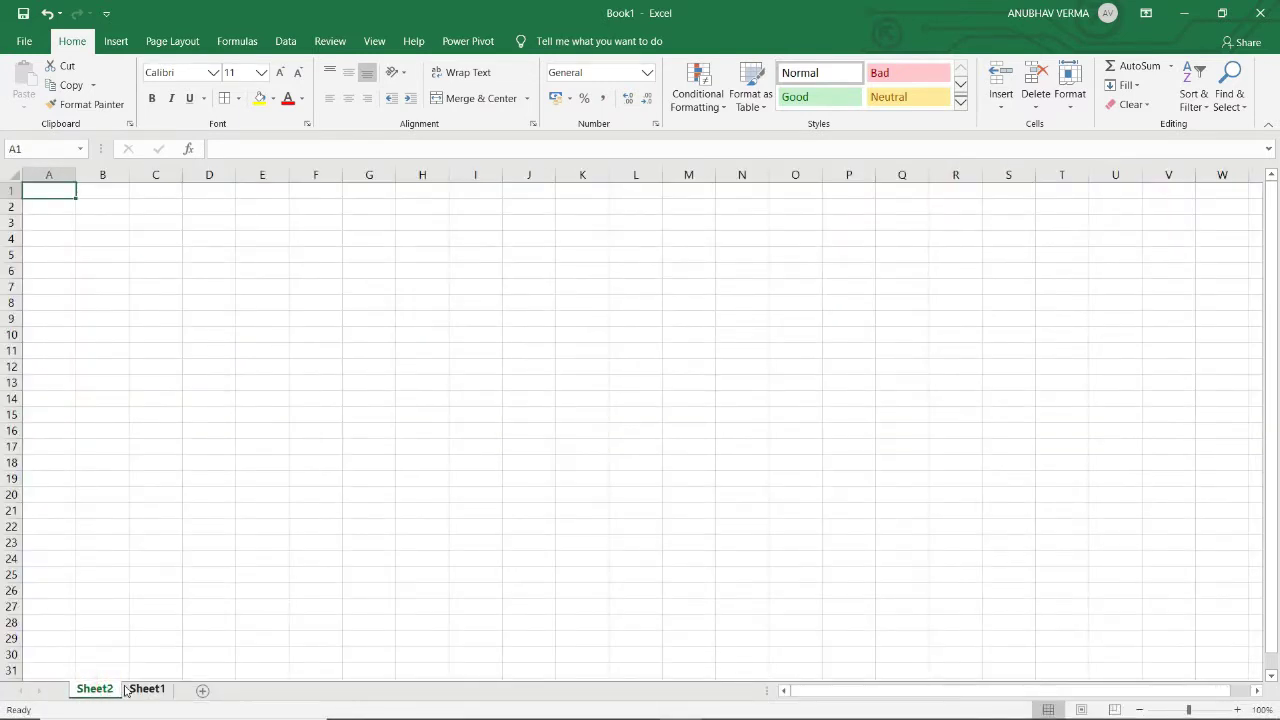
click(132, 672)
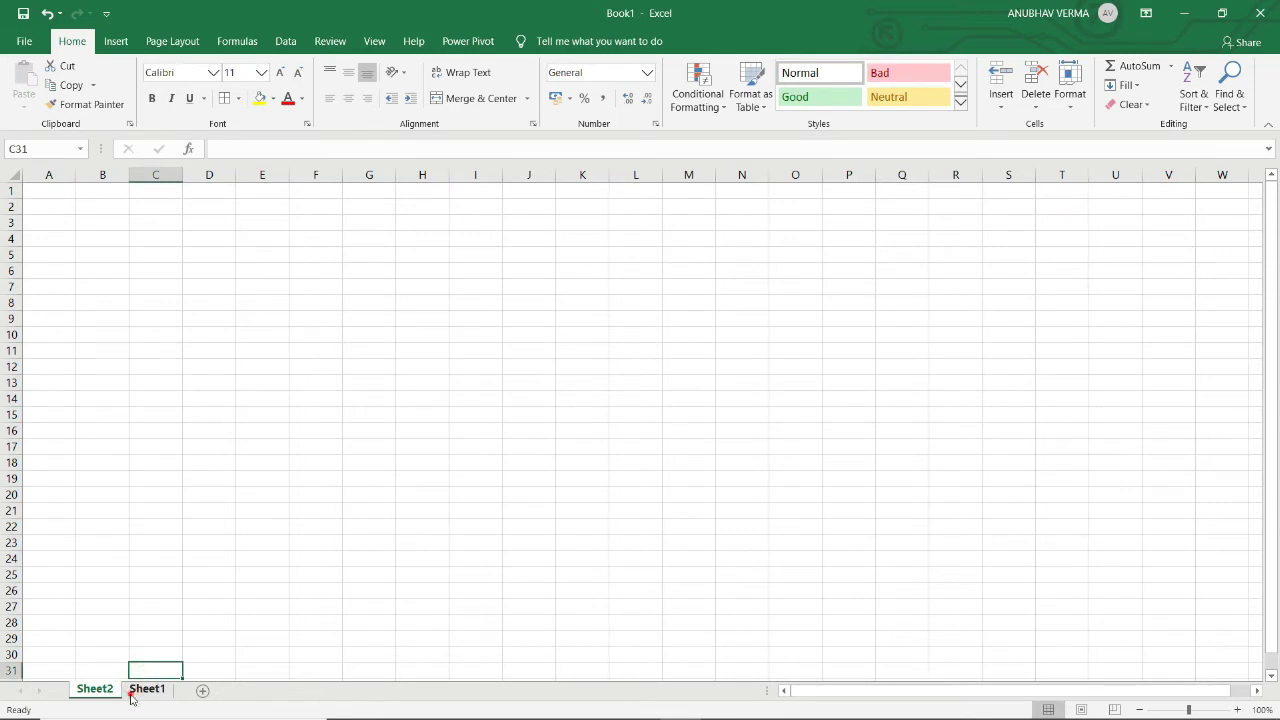
click(131, 695)
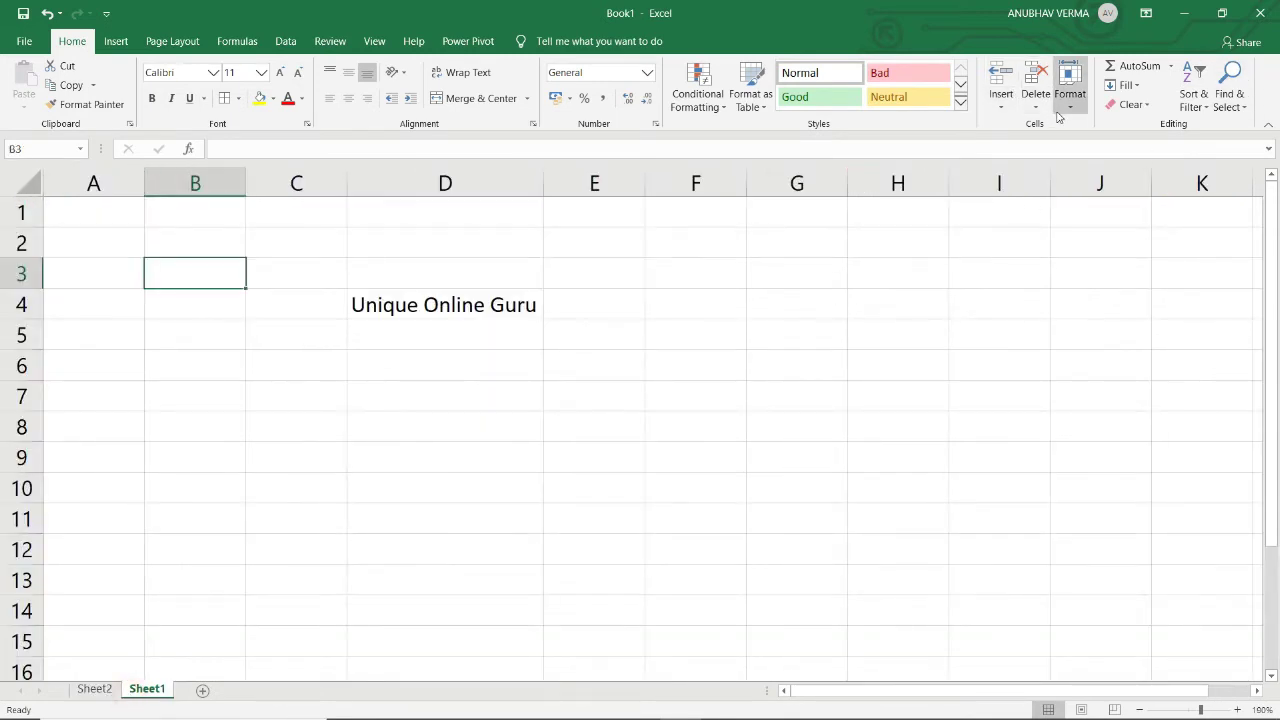
Select cell D4 holding 'Unique Online Guru'
click(1042, 110)
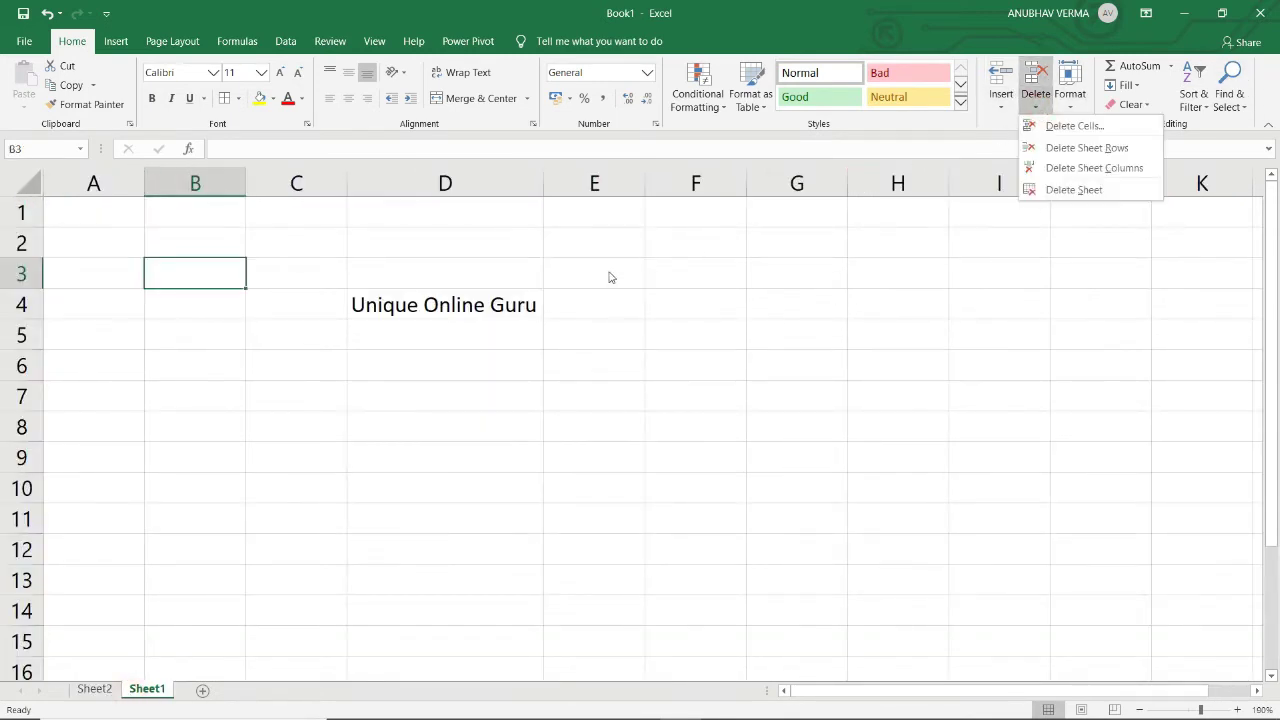
click(504, 308)
click(504, 308)
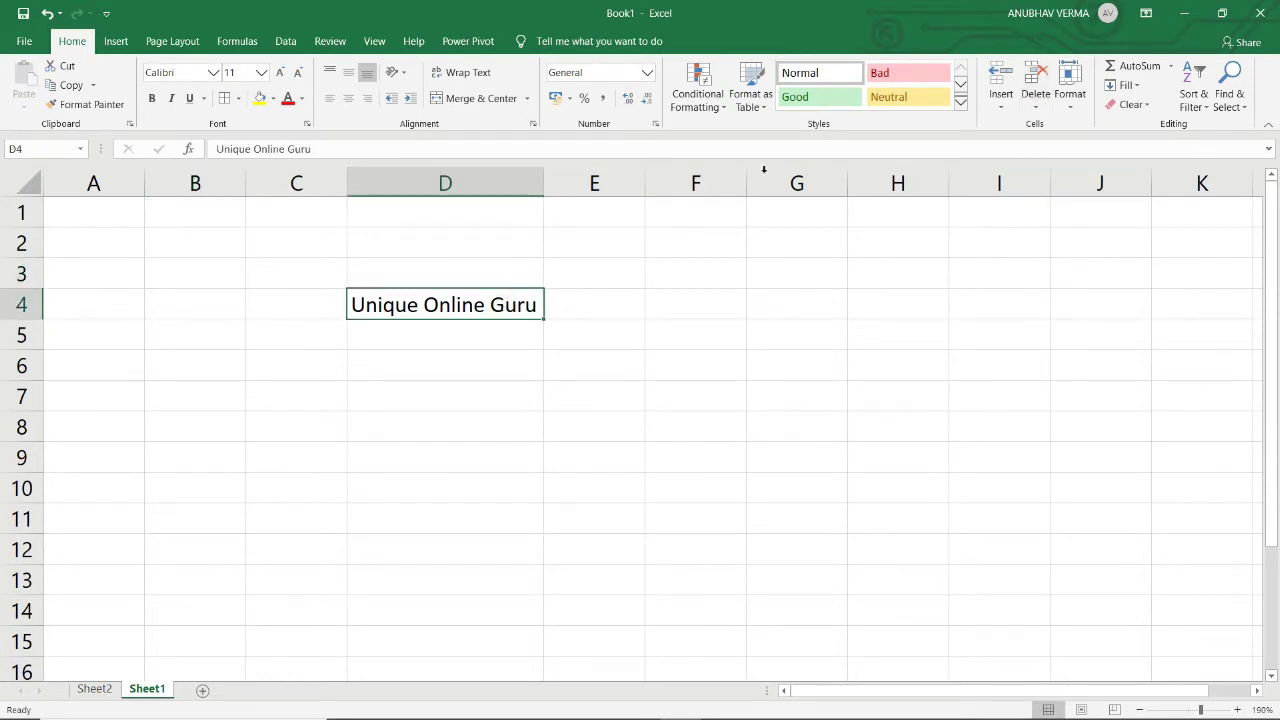
Delete cell D4 with cells shifted left, then undo the deletion
click(1033, 96)
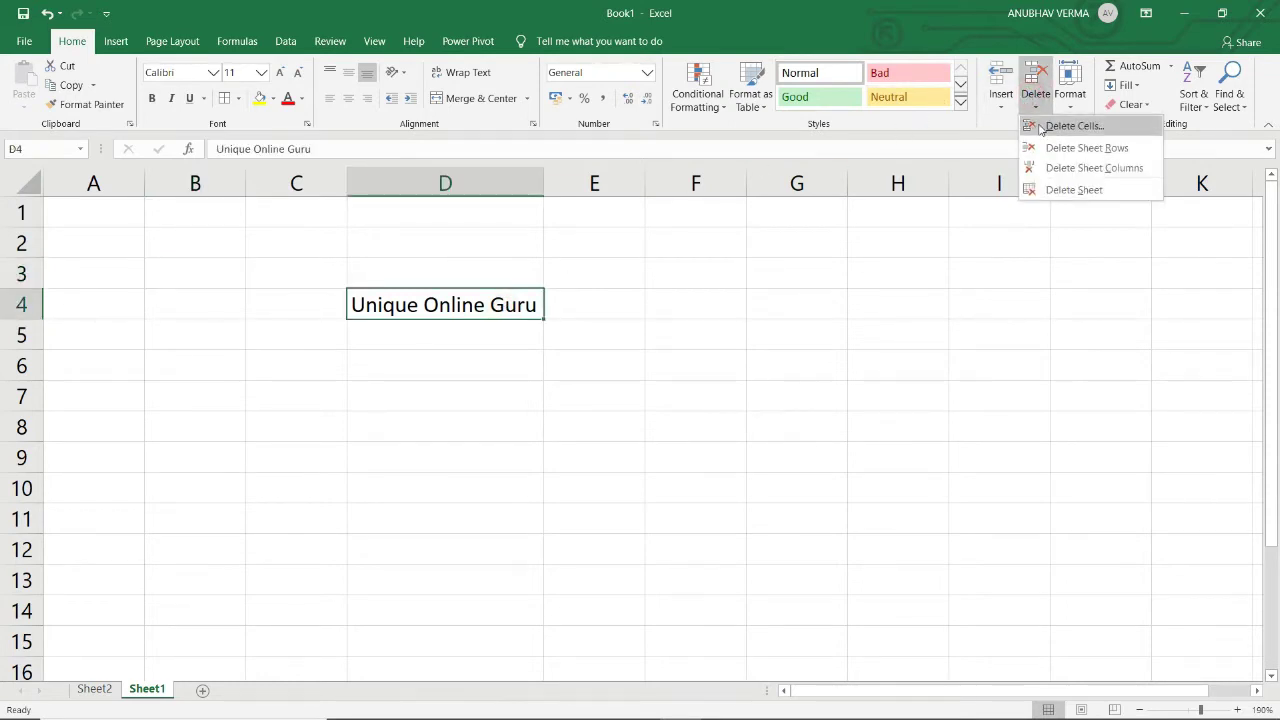
click(1041, 128)
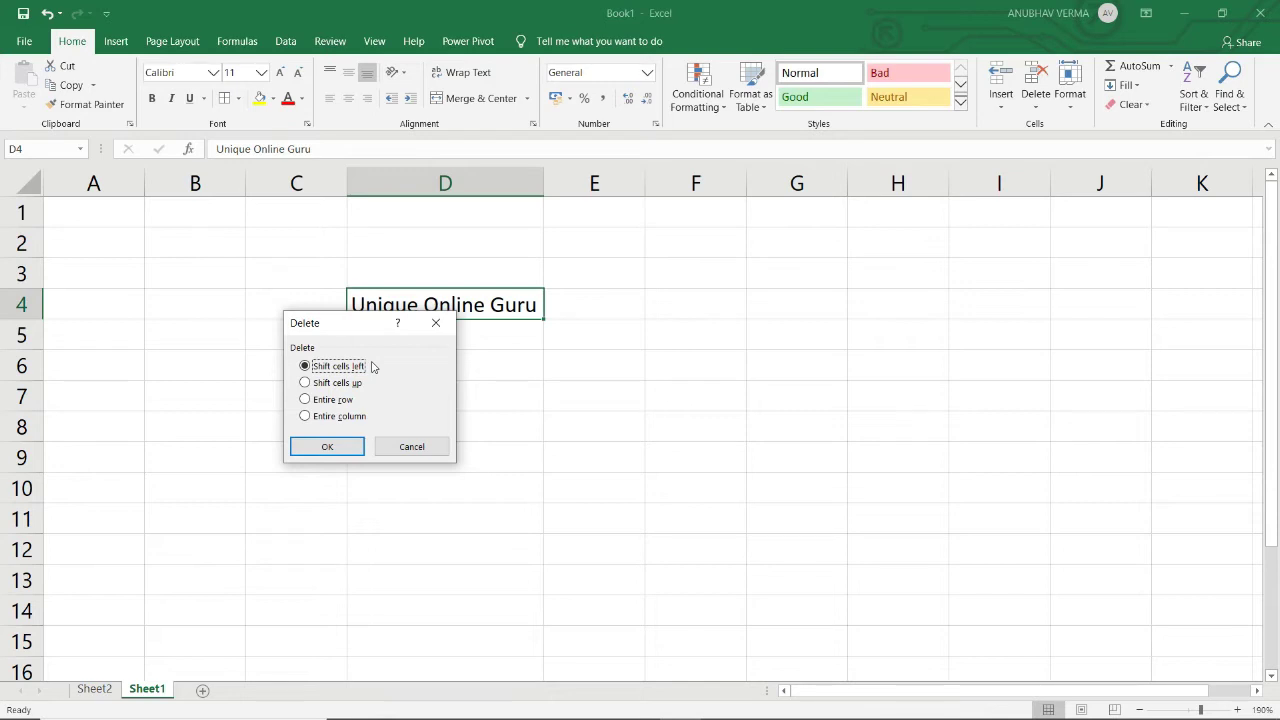
click(317, 448)
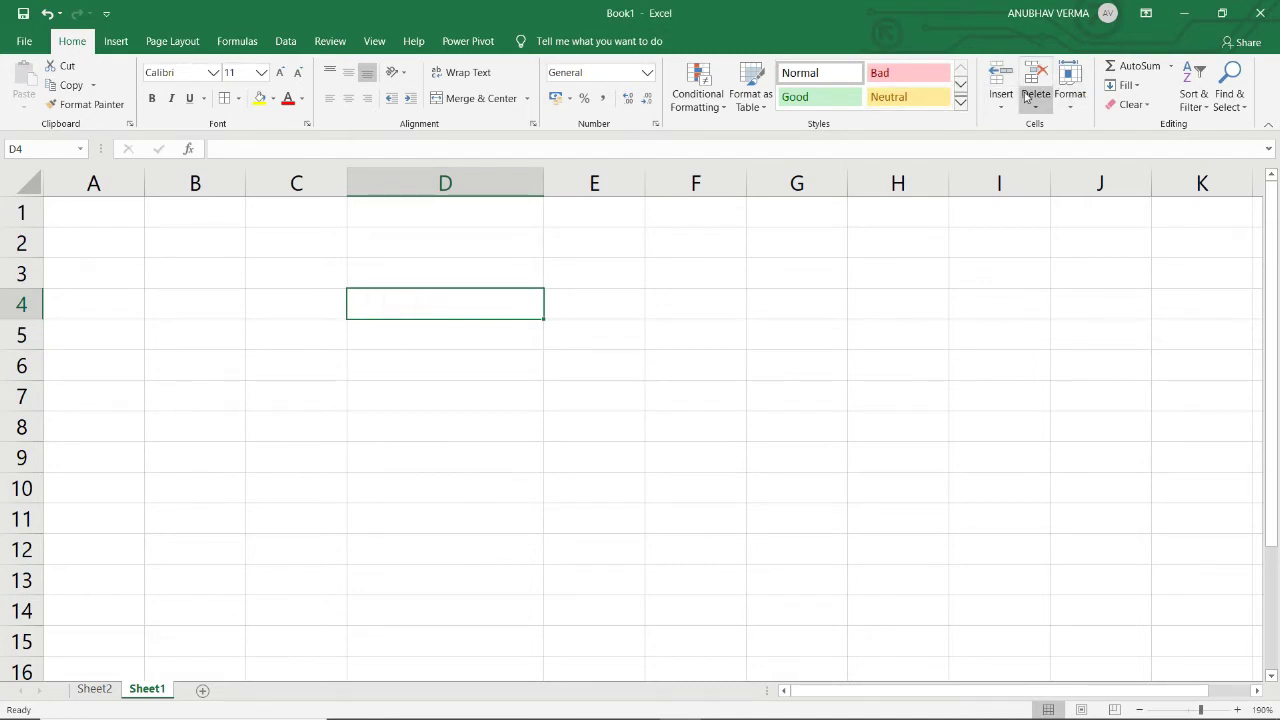
key(ctrl+z)
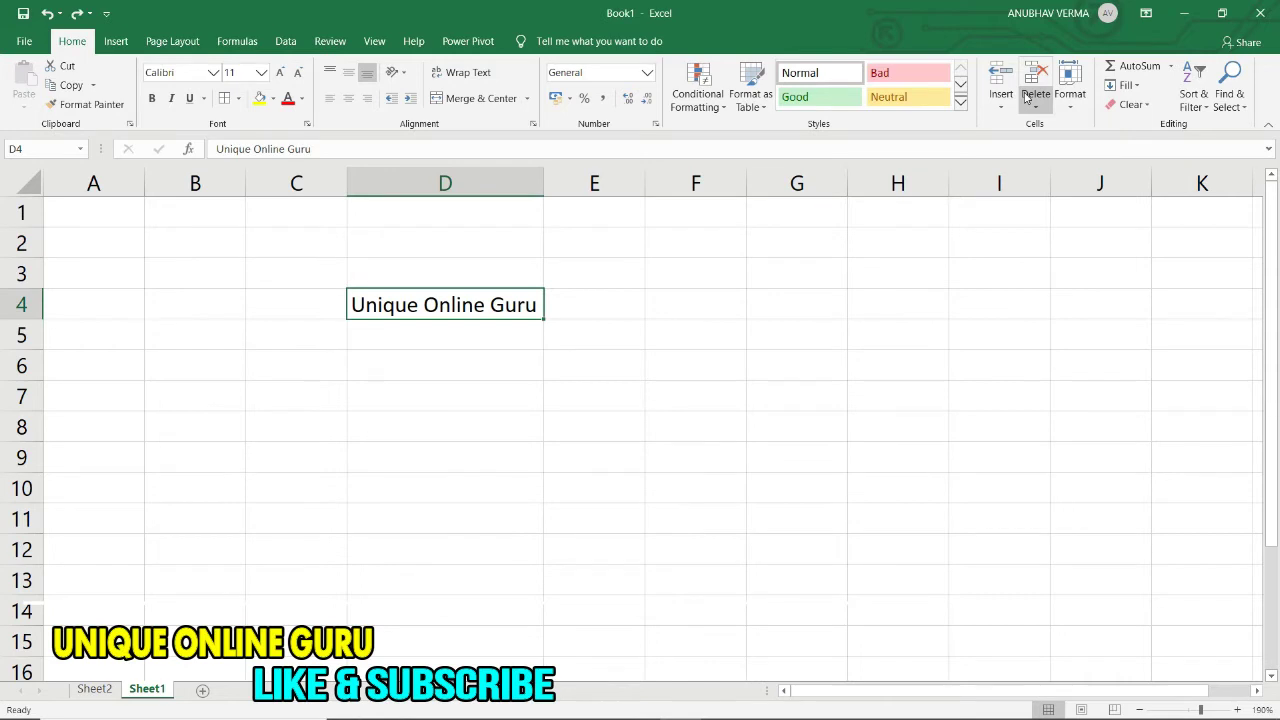
Delete cell D4 with cells shifted up, removing the text
click(1025, 95)
click(1050, 125)
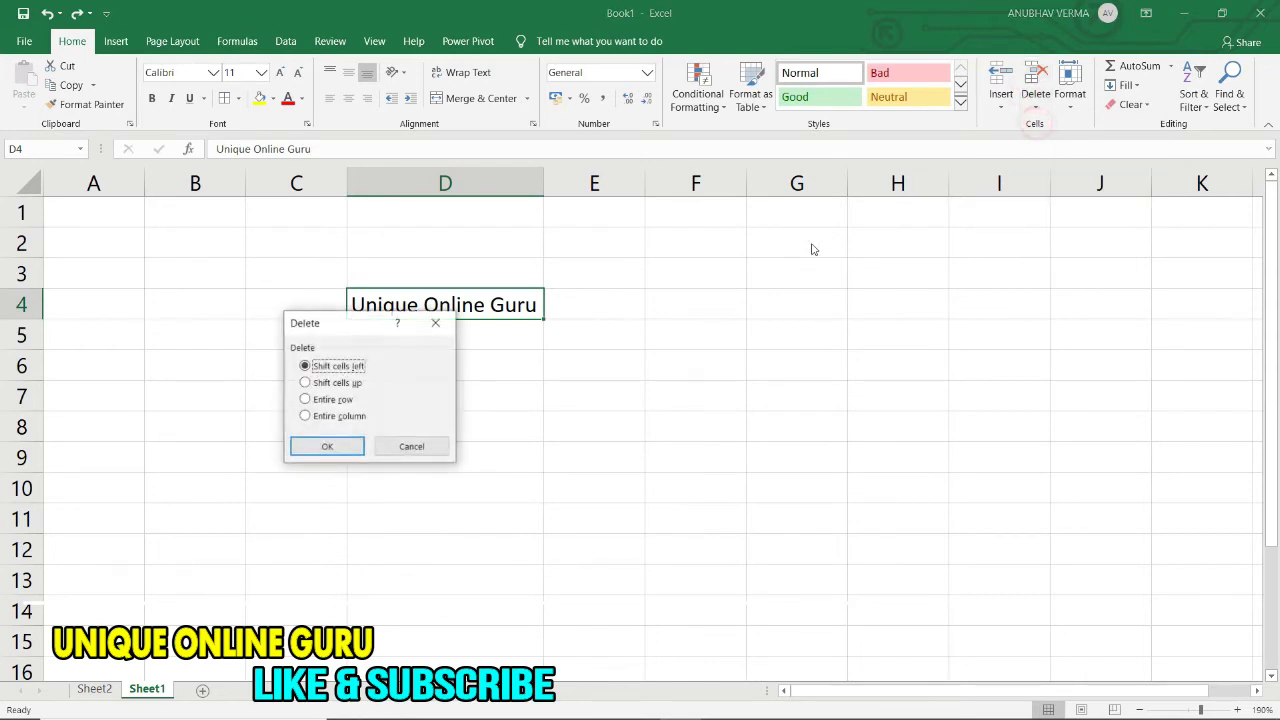
click(305, 383)
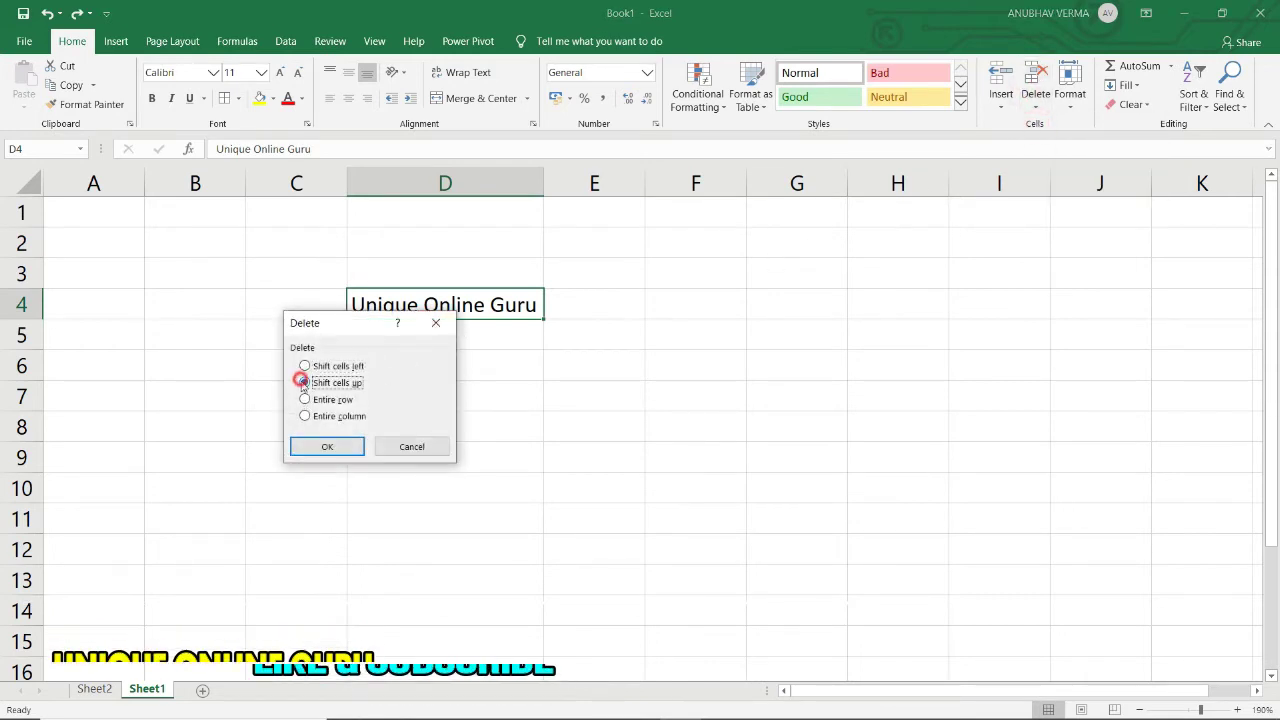
click(316, 449)
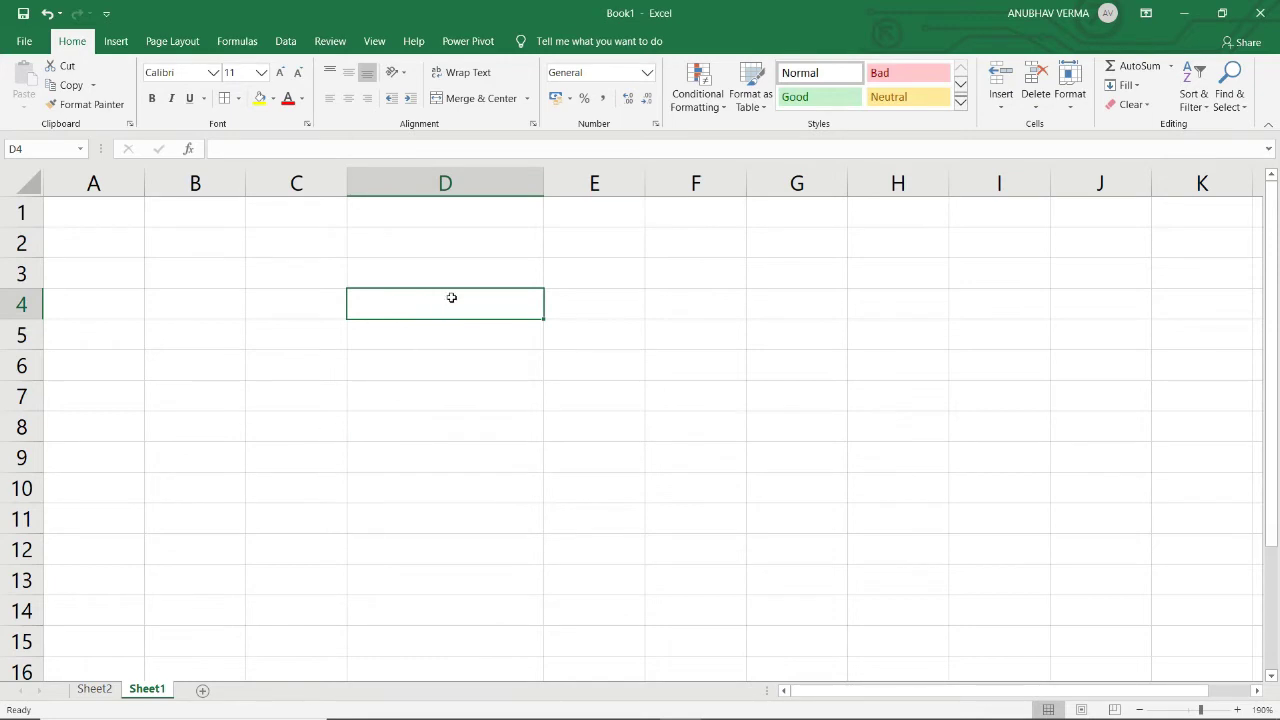
Delete the entire row 4 through Delete Cells
click(1038, 107)
click(1070, 126)
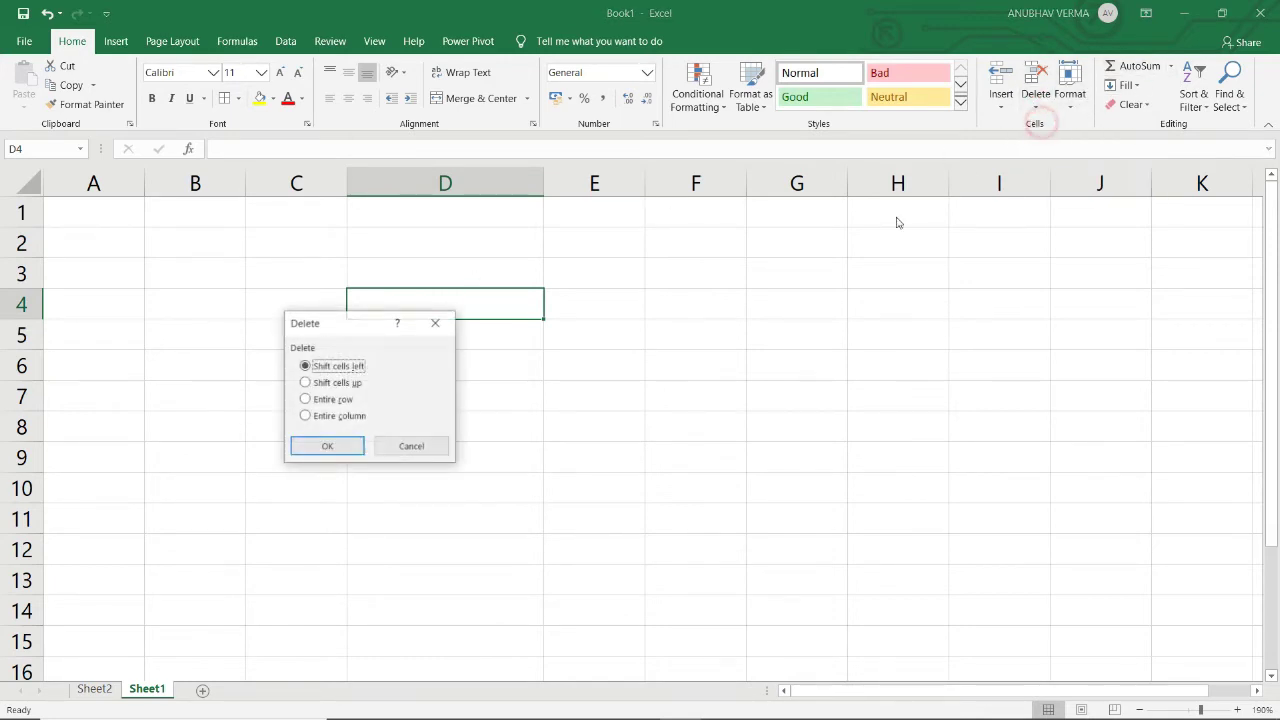
click(305, 399)
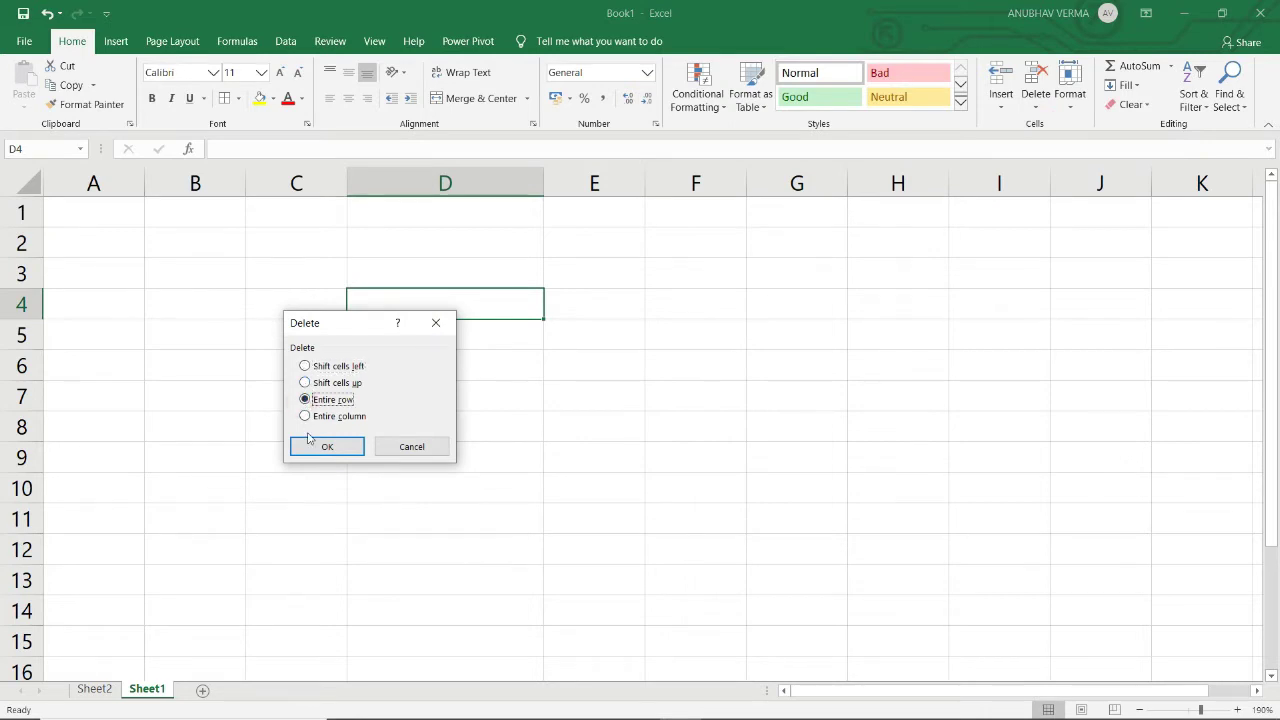
click(305, 447)
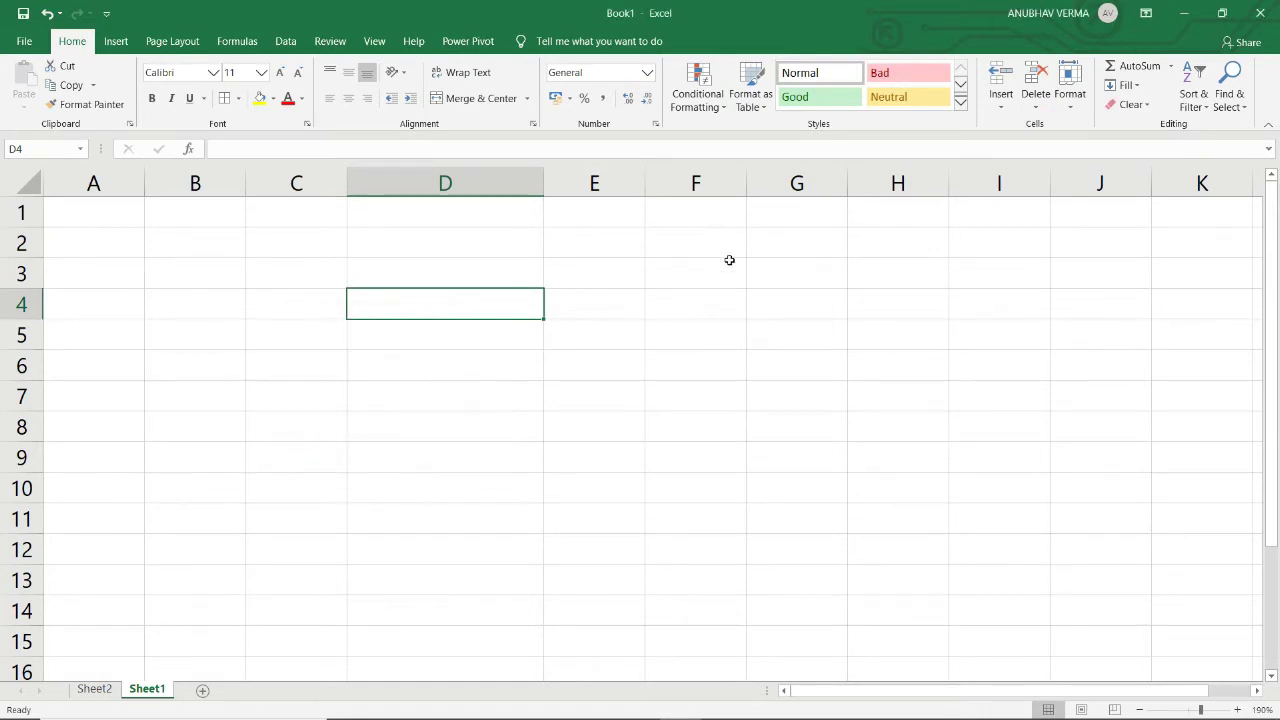
click(1002, 106)
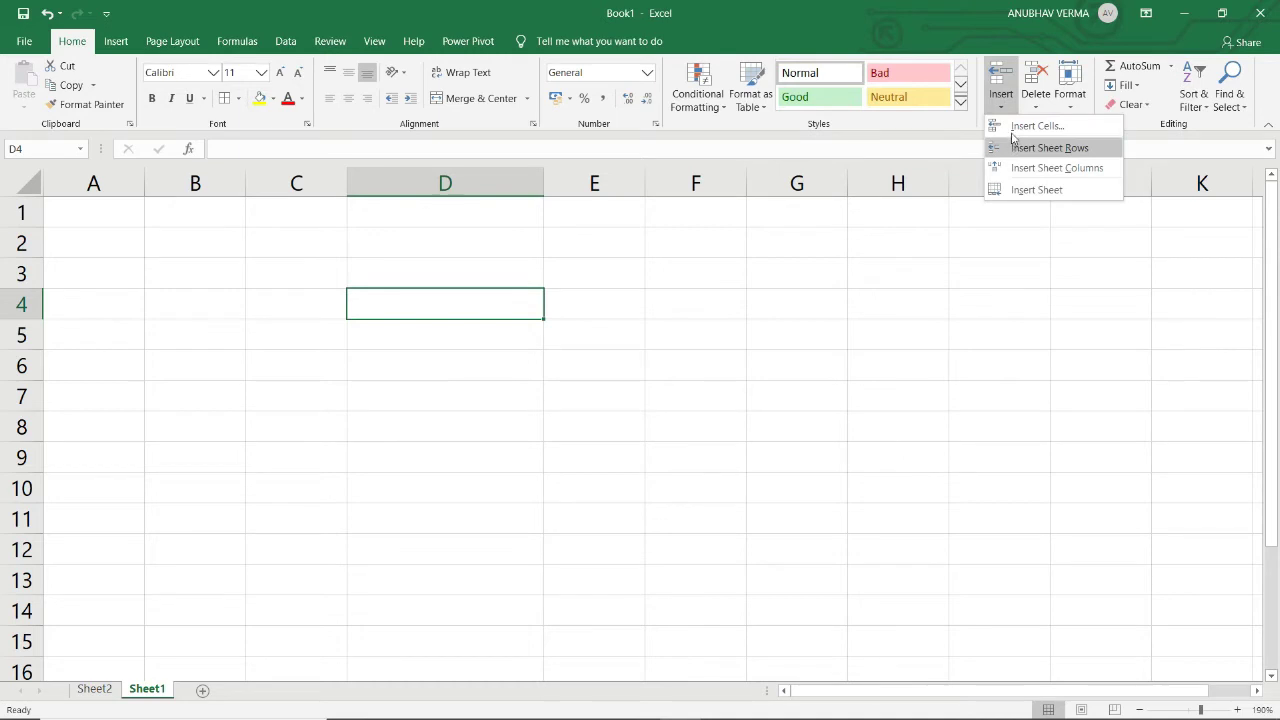
Delete the wide column D, then cancel an attempt to delete Sheet1
click(1036, 92)
click(1036, 100)
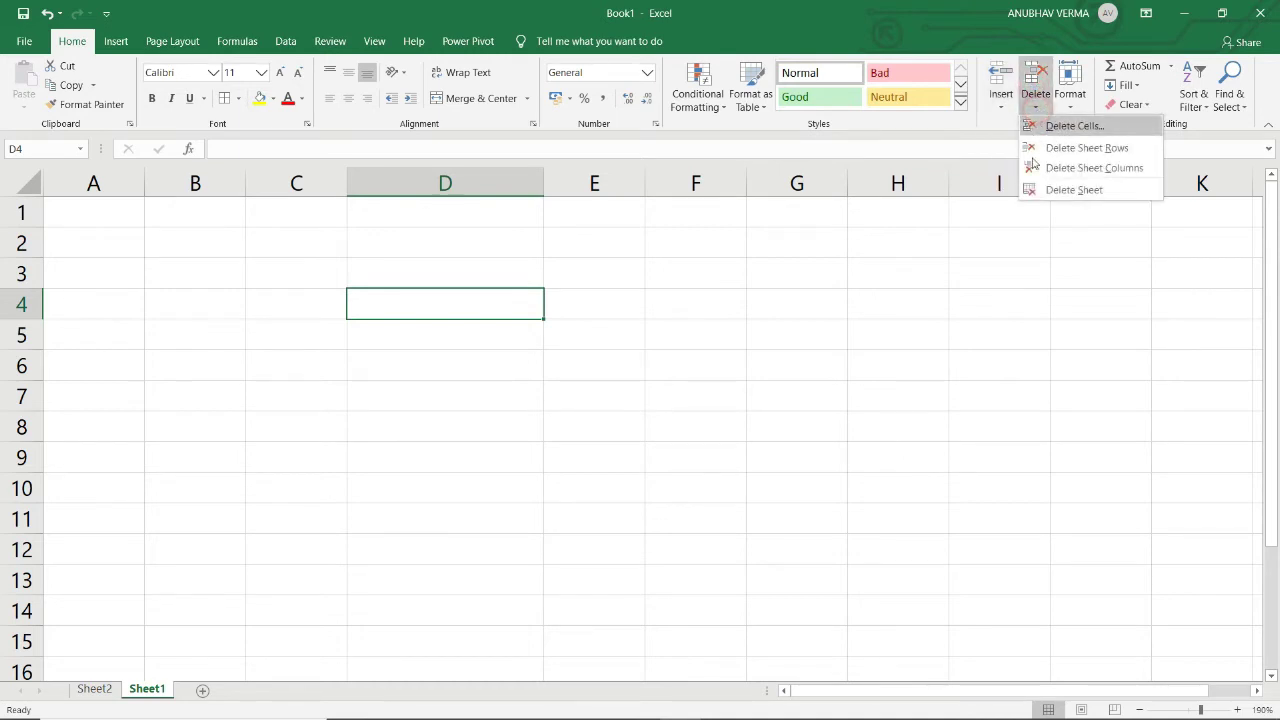
click(1032, 176)
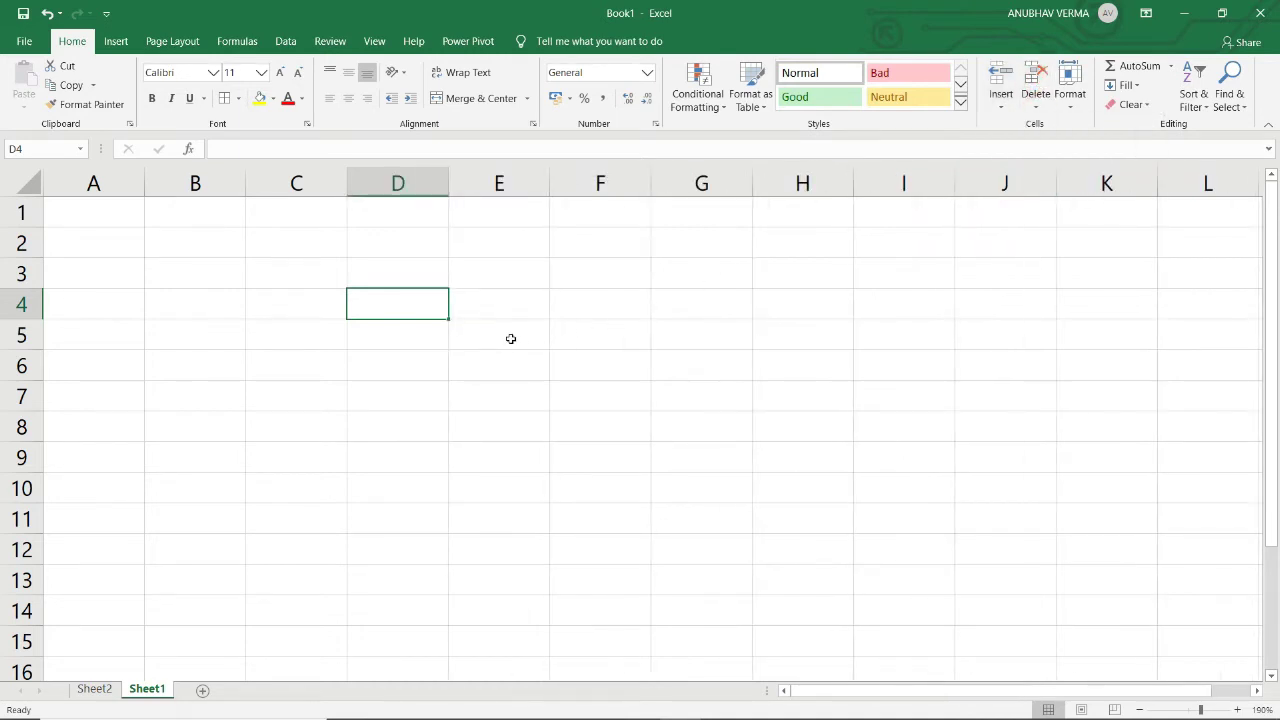
click(1036, 95)
click(1029, 189)
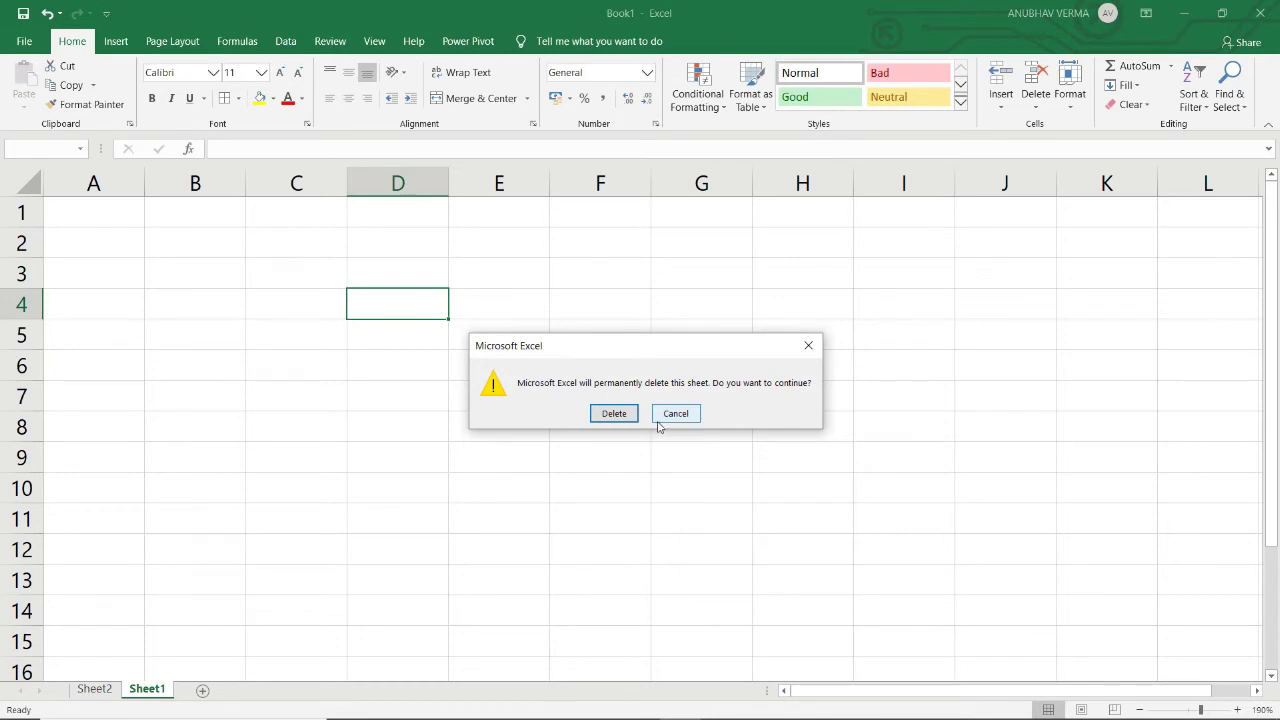
click(661, 415)
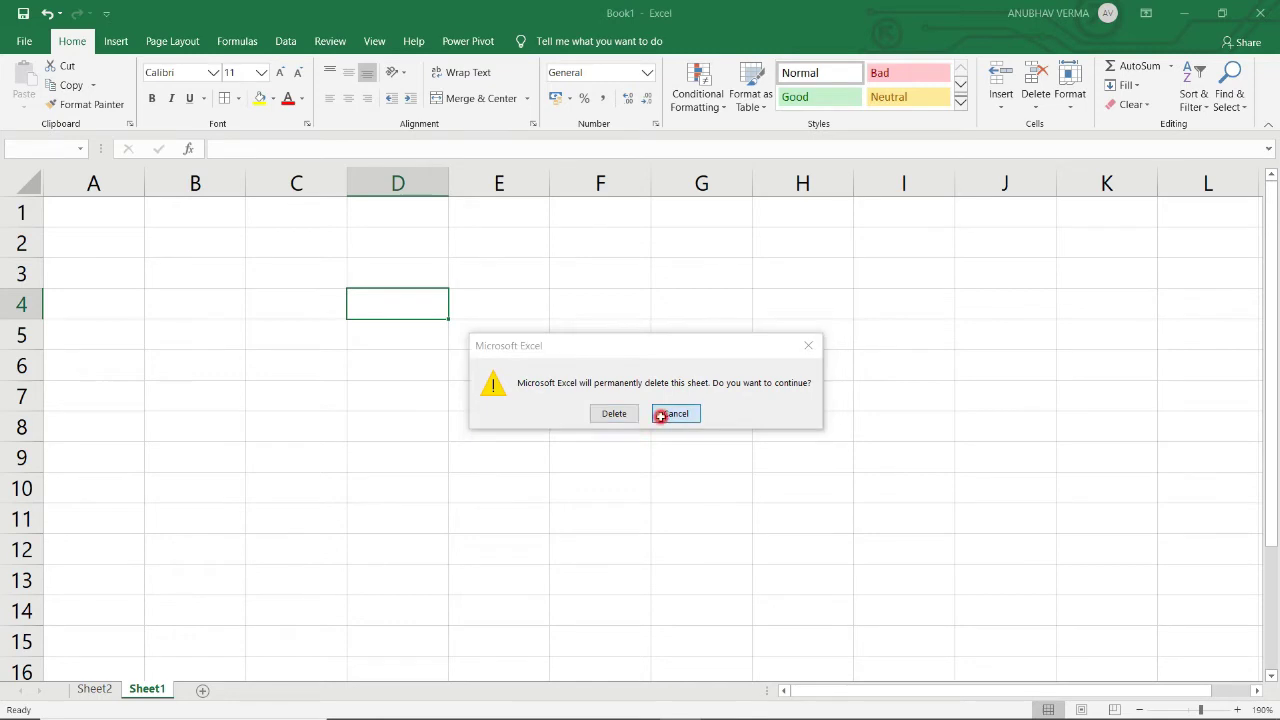
Delete the Sheet2 worksheet and select cell B4 on Sheet1
click(84, 692)
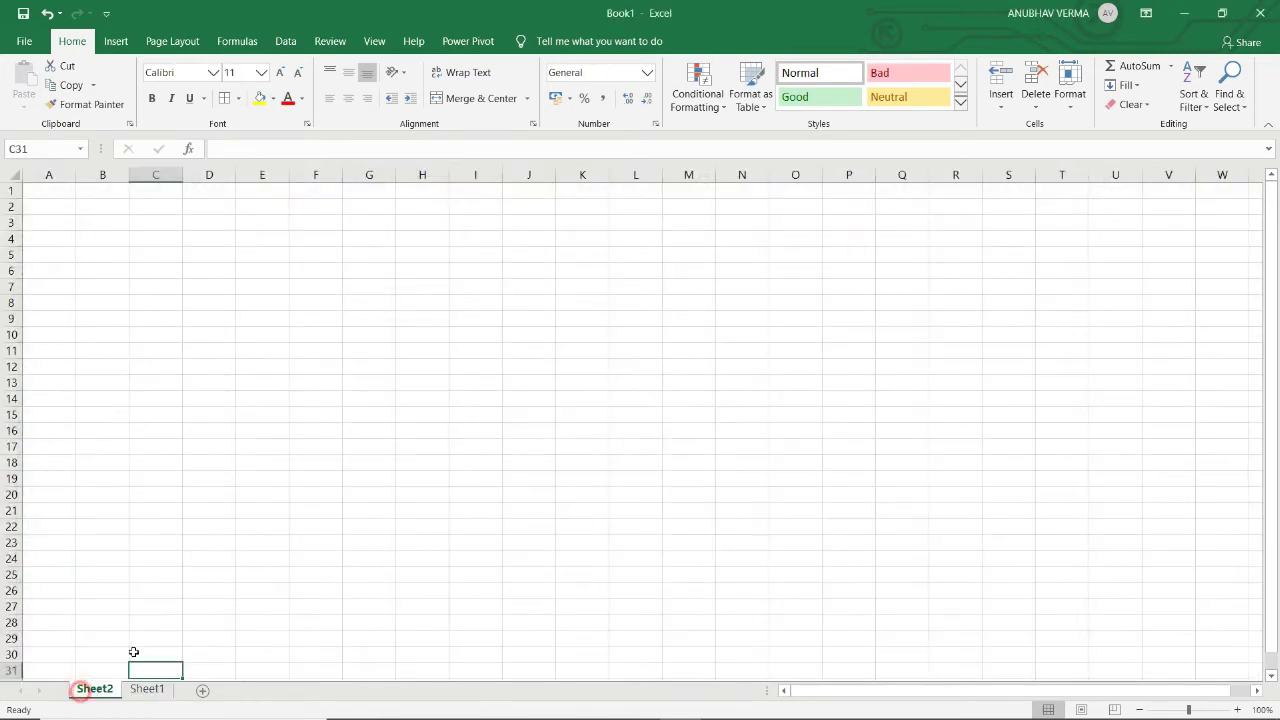
click(1046, 108)
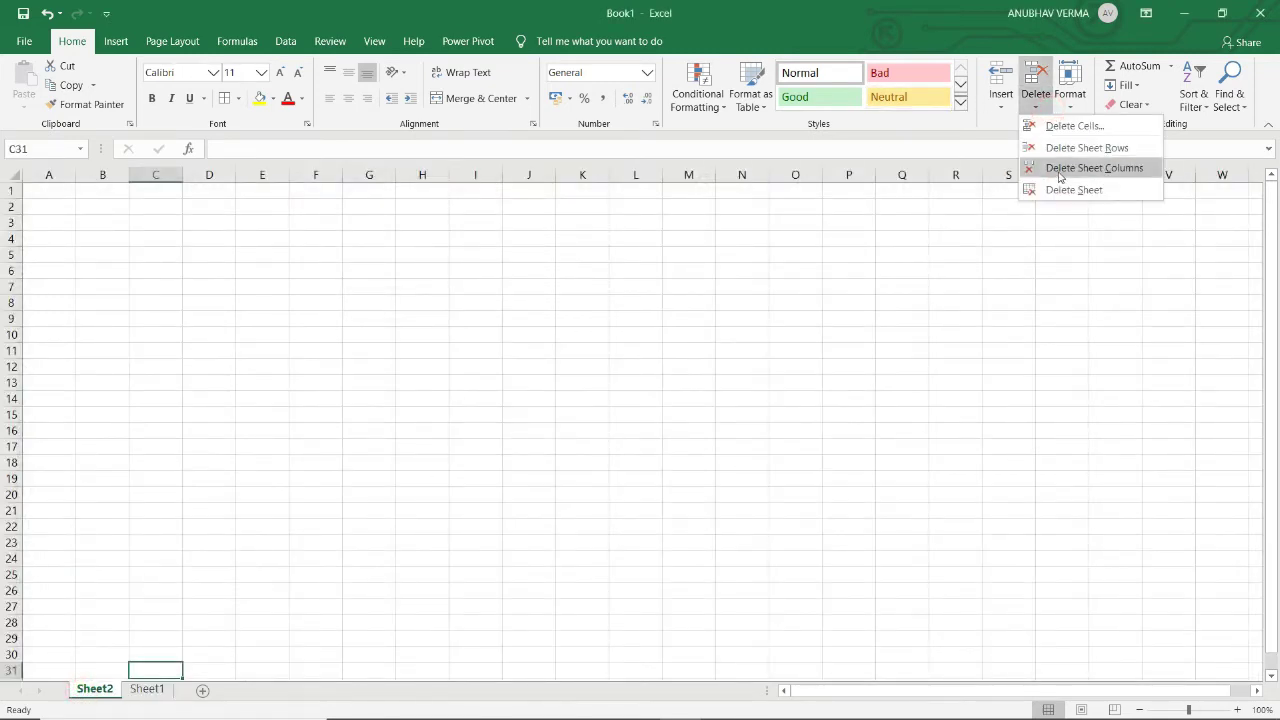
click(1058, 192)
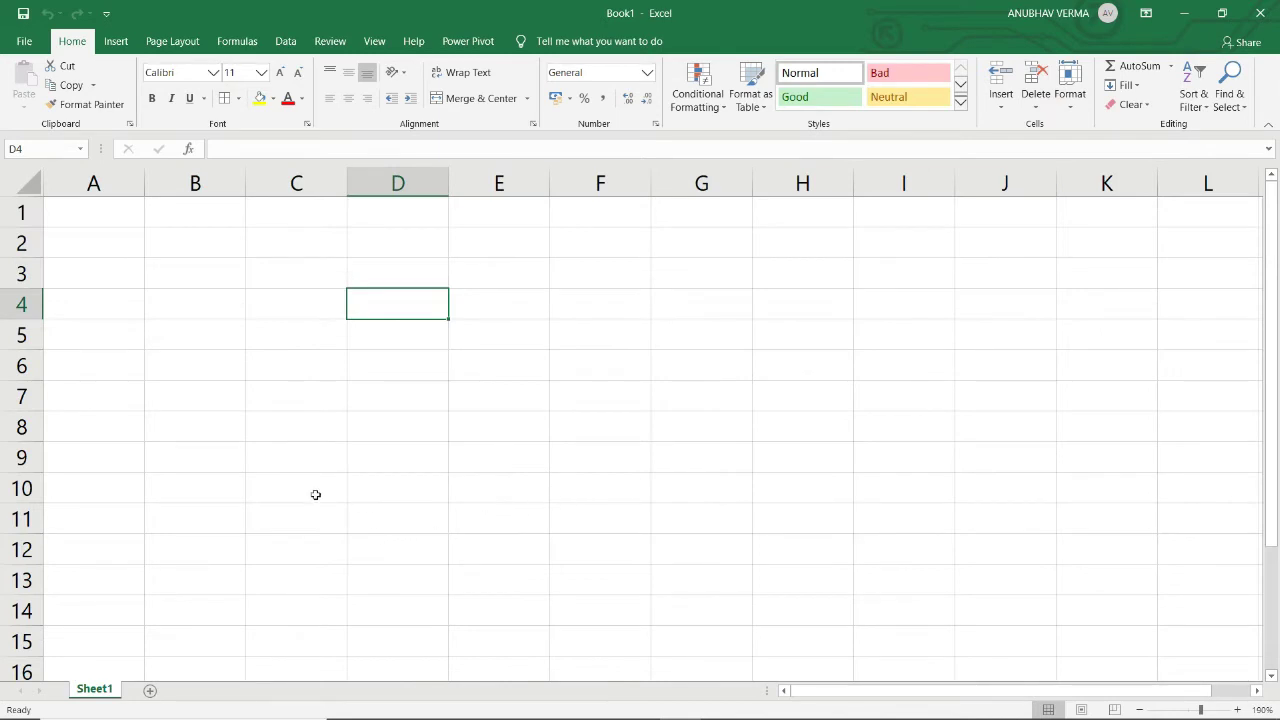
click(171, 431)
click(230, 307)
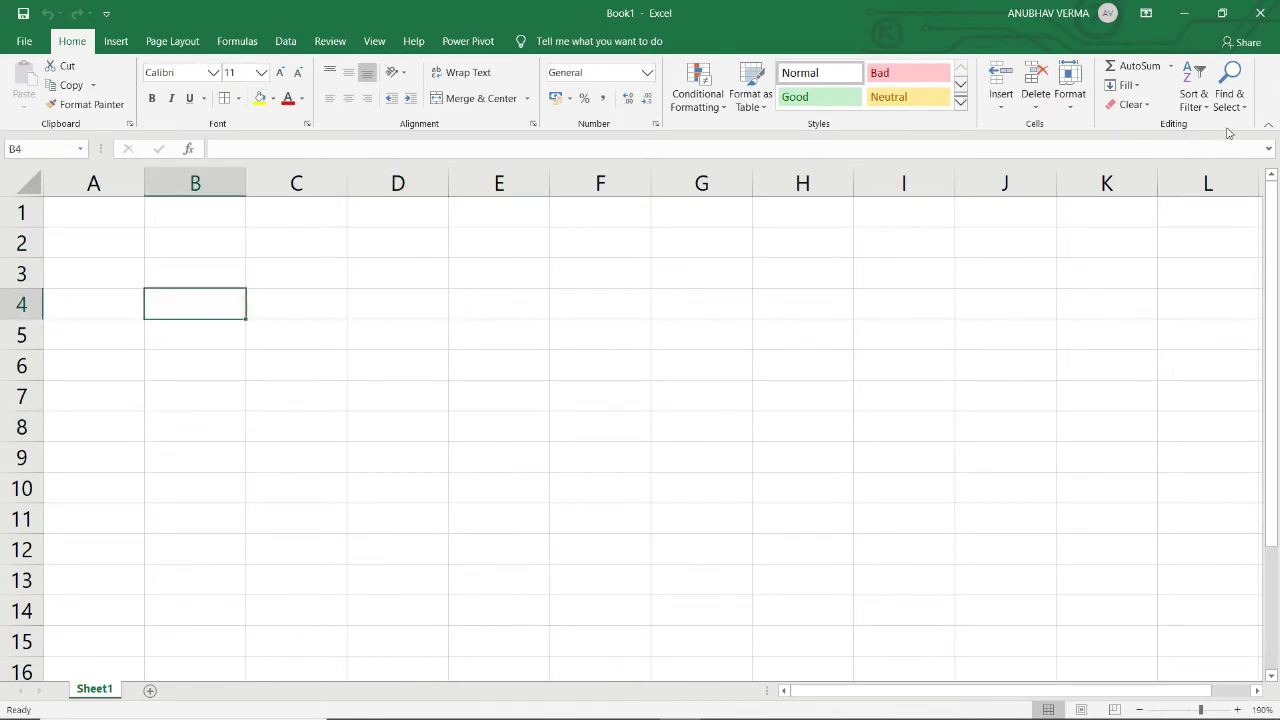
Set row 4's height to 18 points
click(1068, 110)
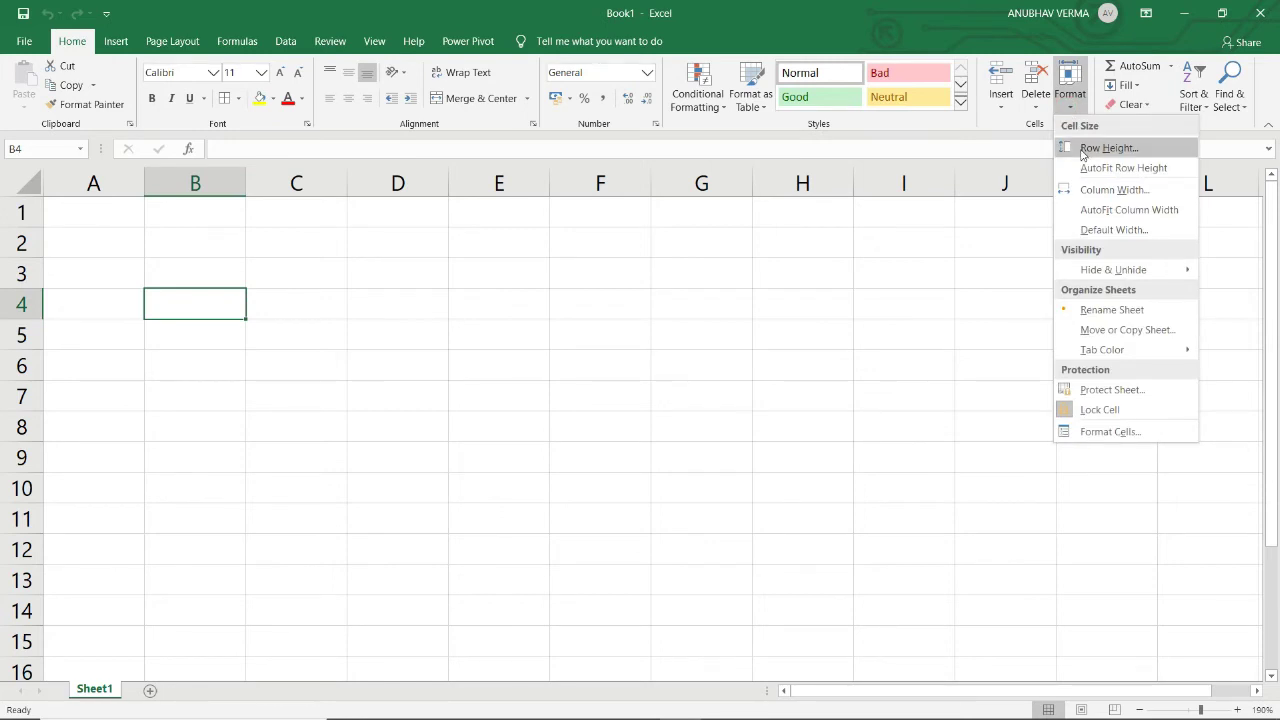
click(1082, 150)
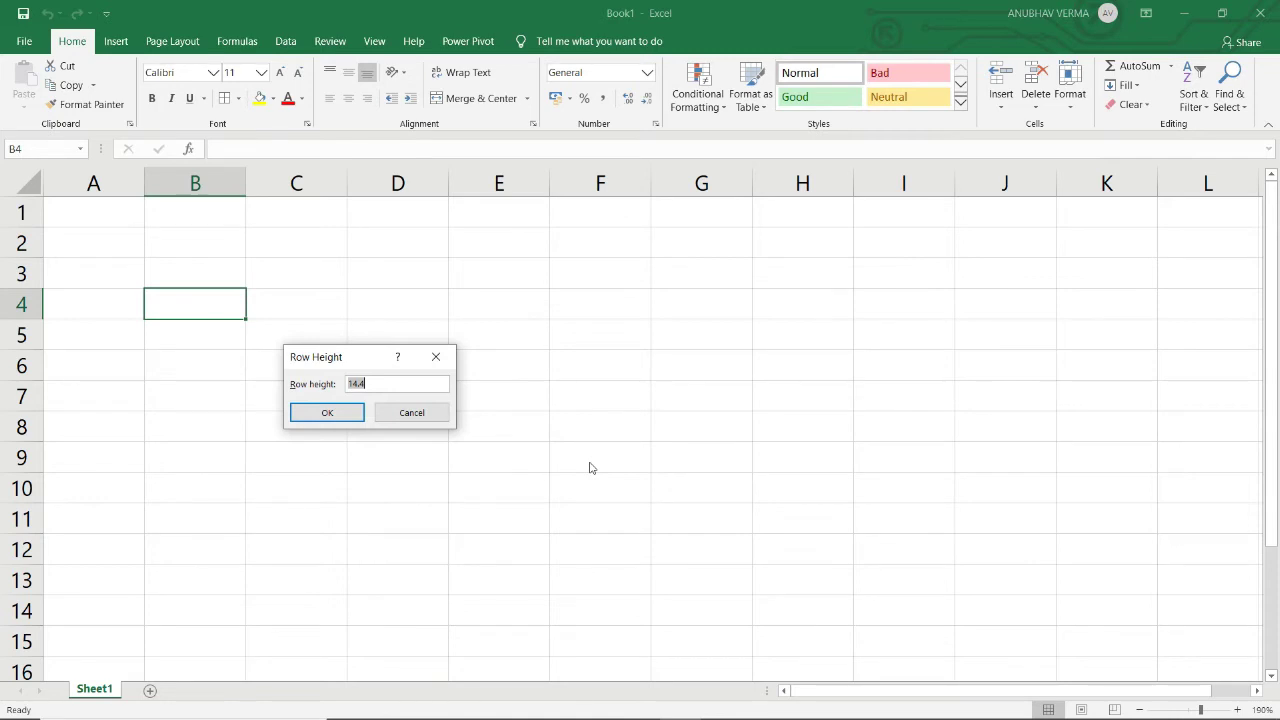
text(1)
text(8)
key(Return)
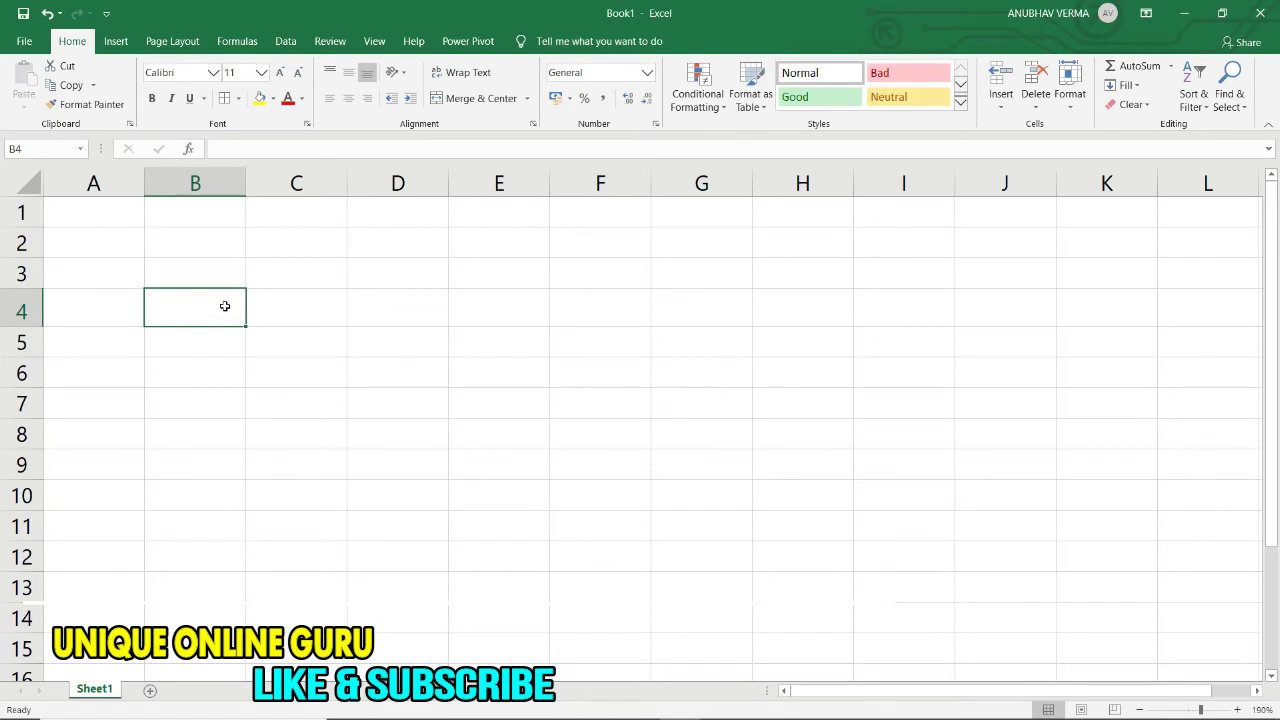
click(178, 305)
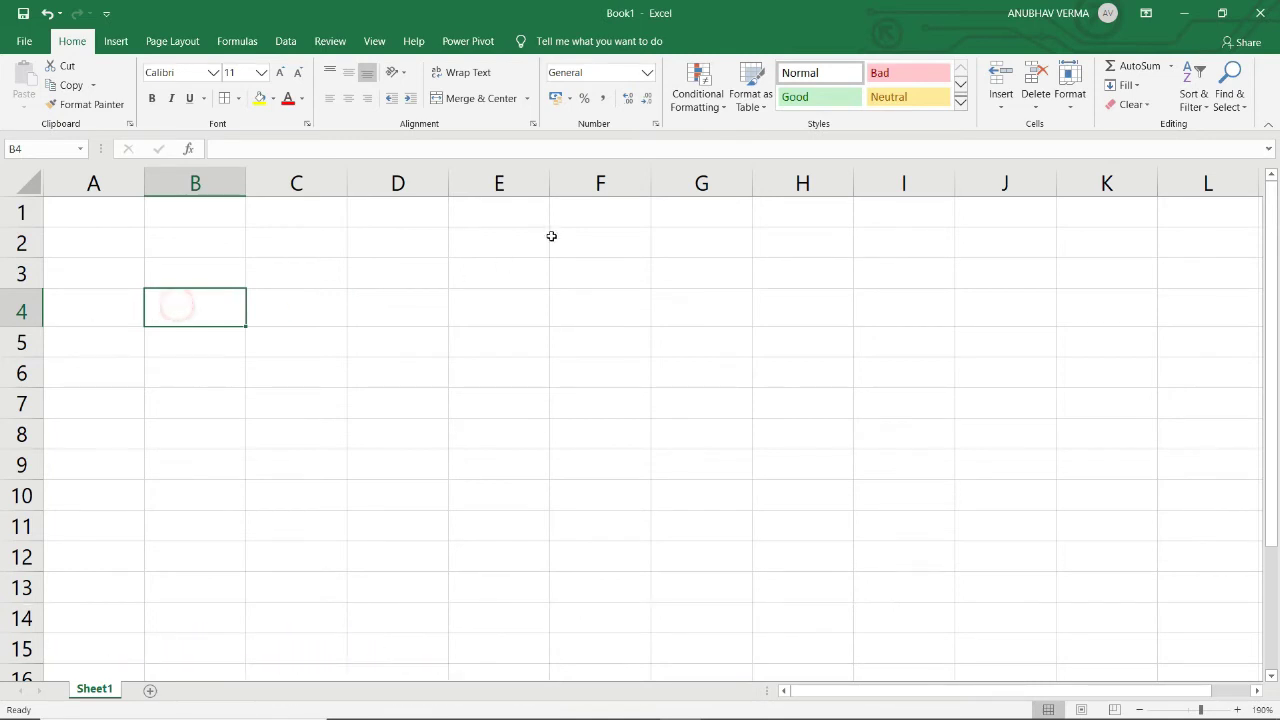
AutoFit row 4 back to normal height and set column B's width to 54
click(1070, 95)
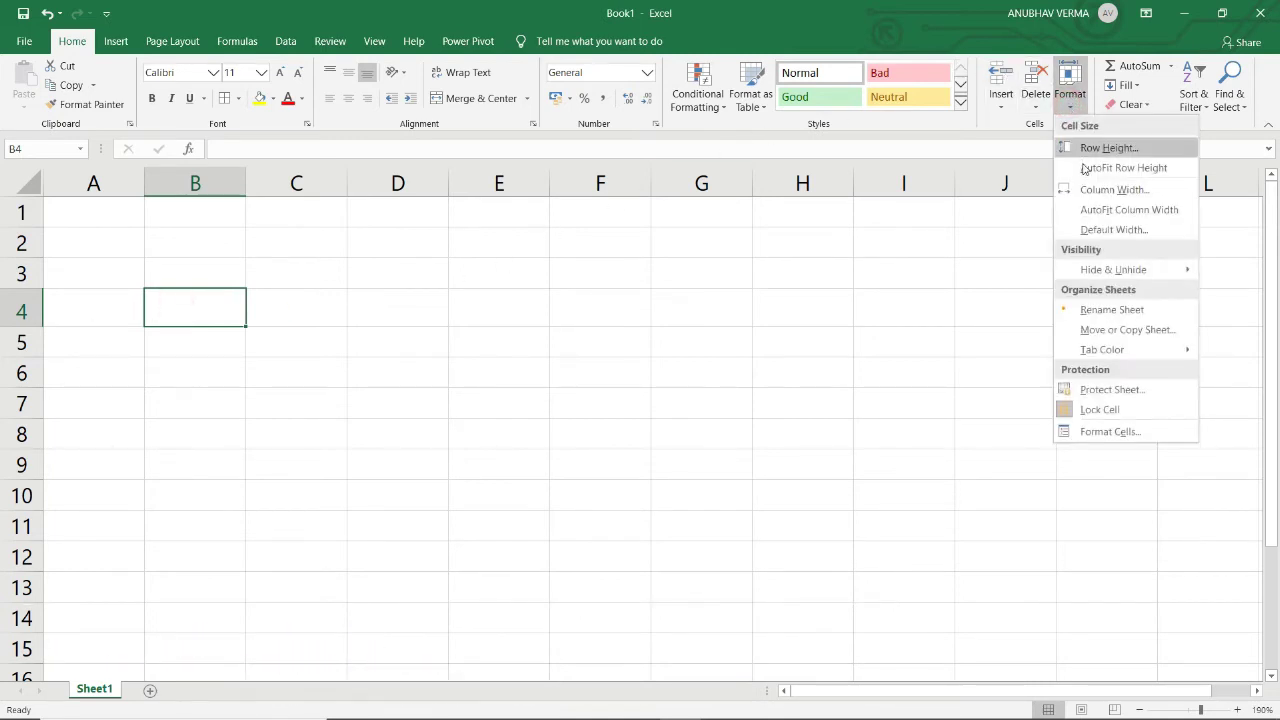
click(1084, 169)
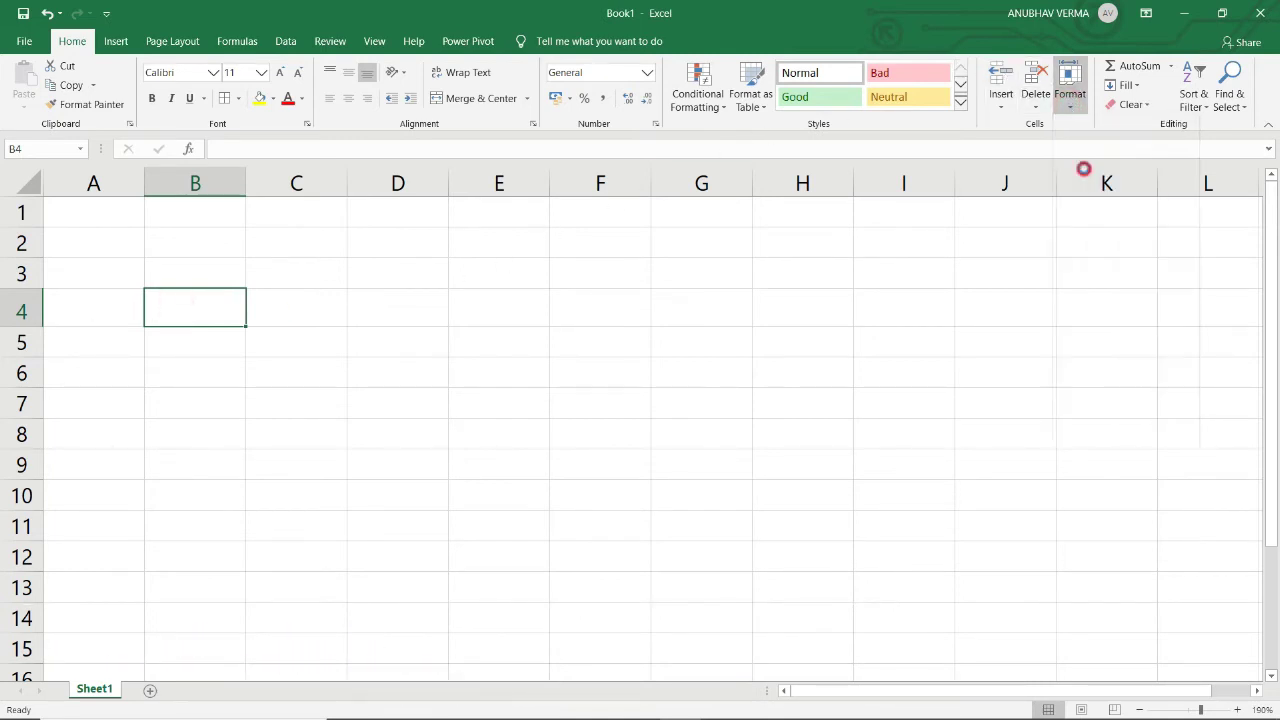
click(1069, 100)
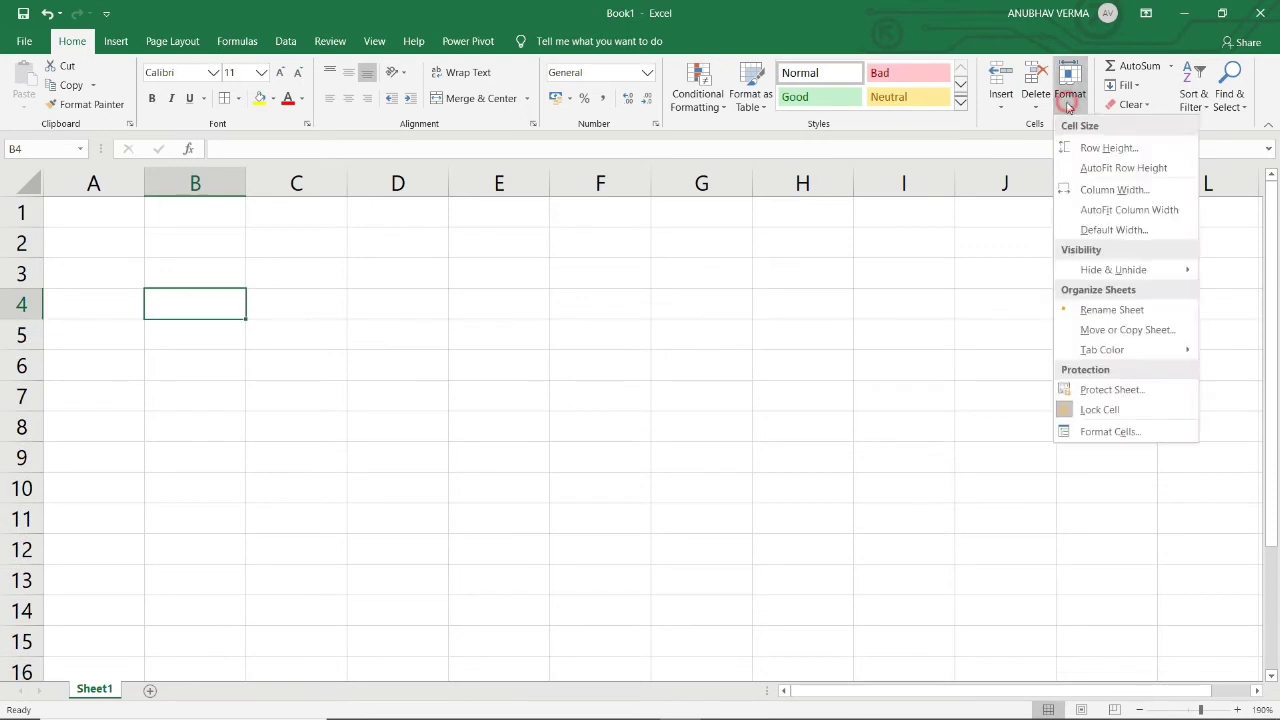
click(1089, 192)
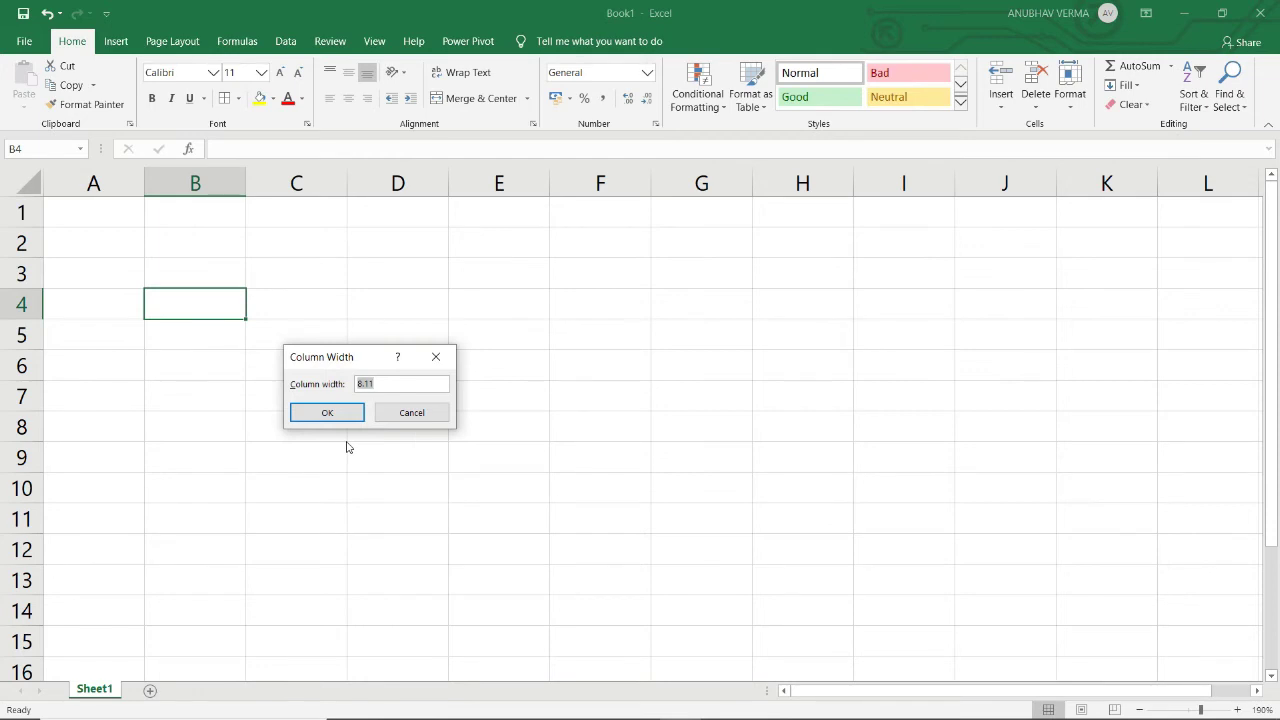
text(54)
key(Return)
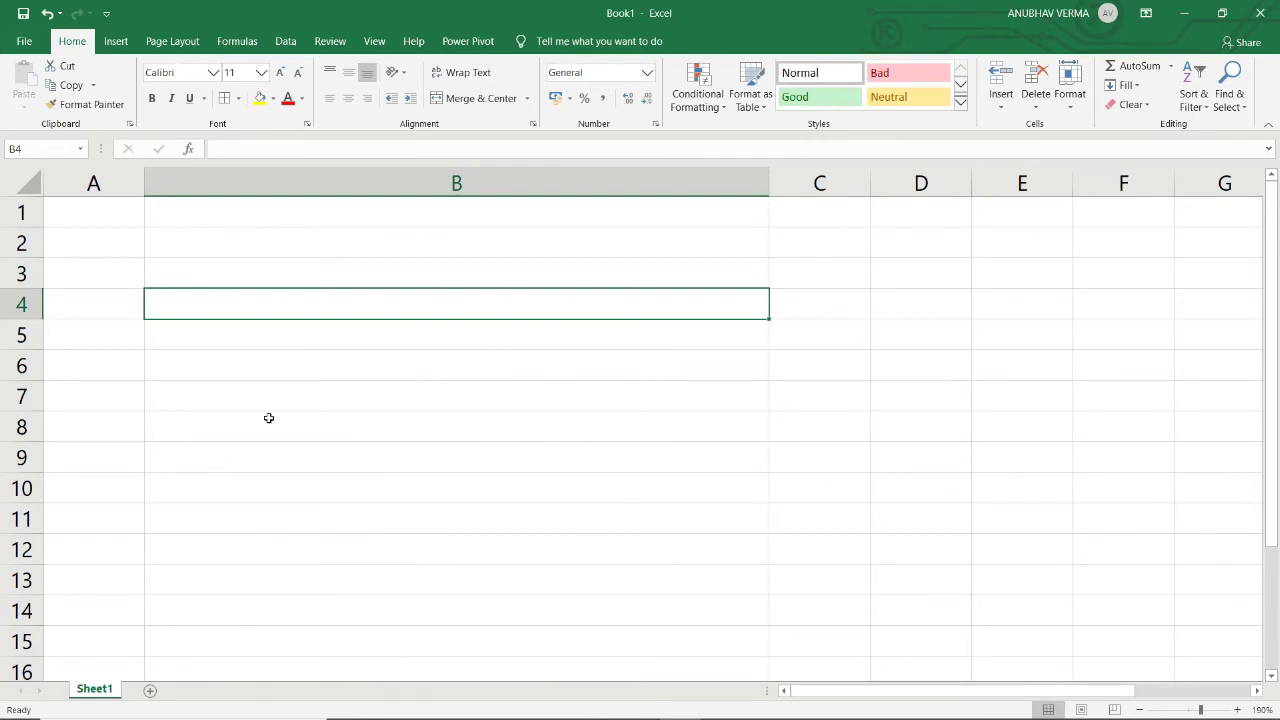
click(156, 340)
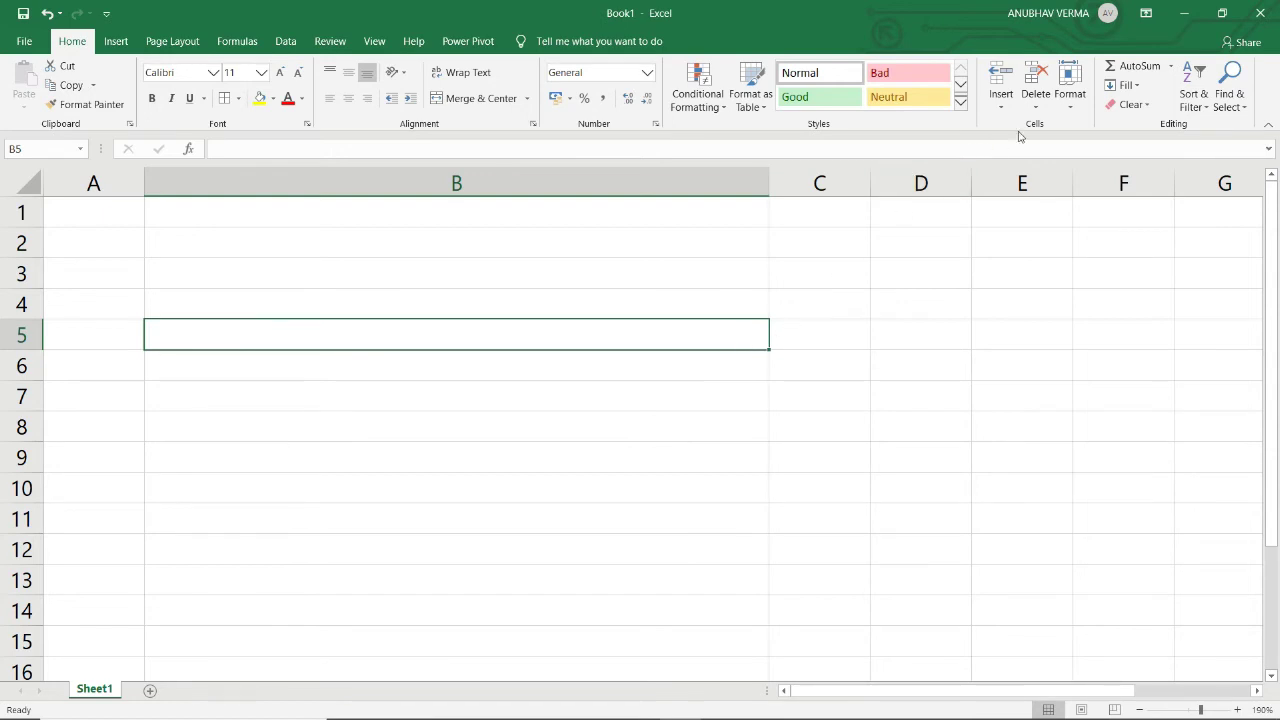
Confirm the Default Width dialog without changing the standard column width
click(1070, 92)
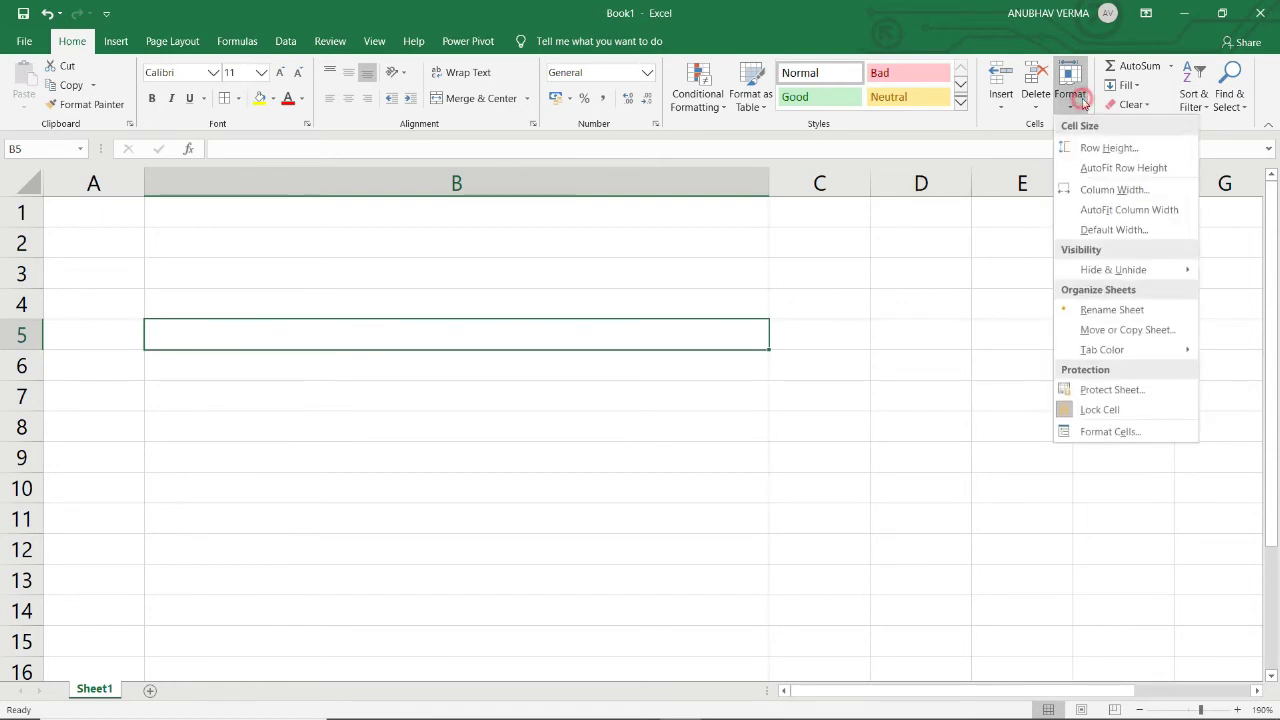
click(1094, 232)
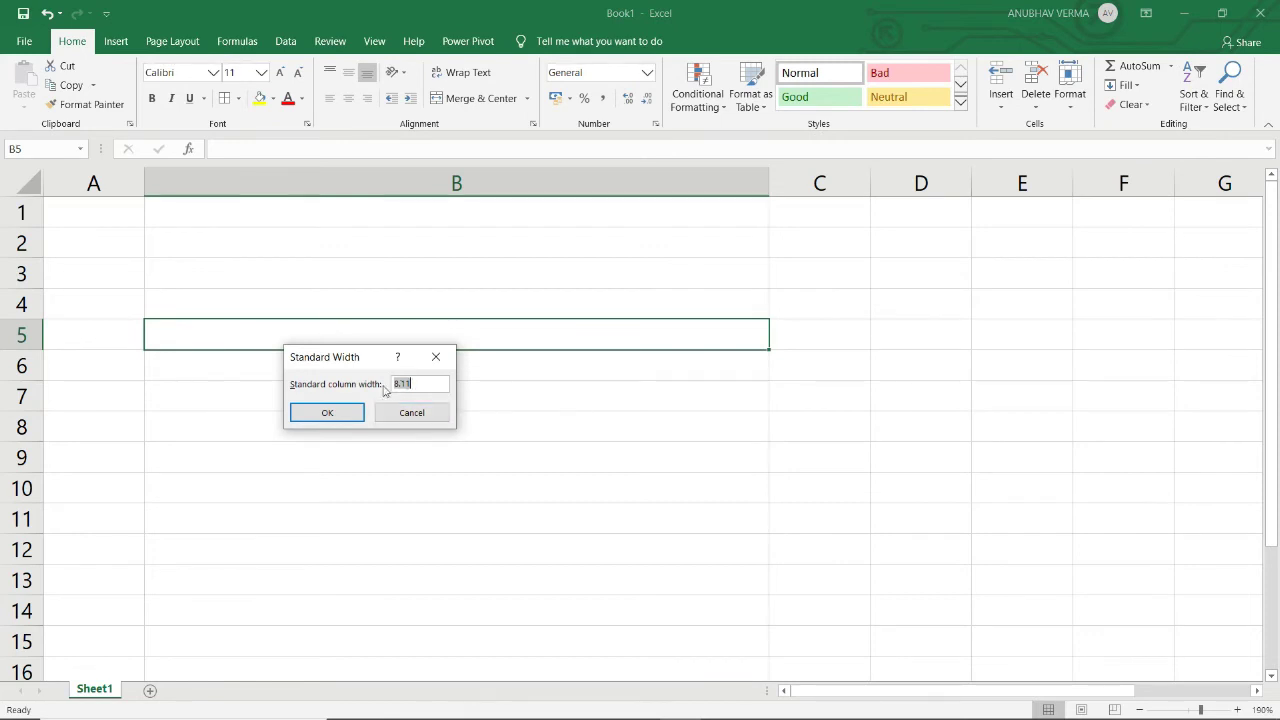
click(305, 409)
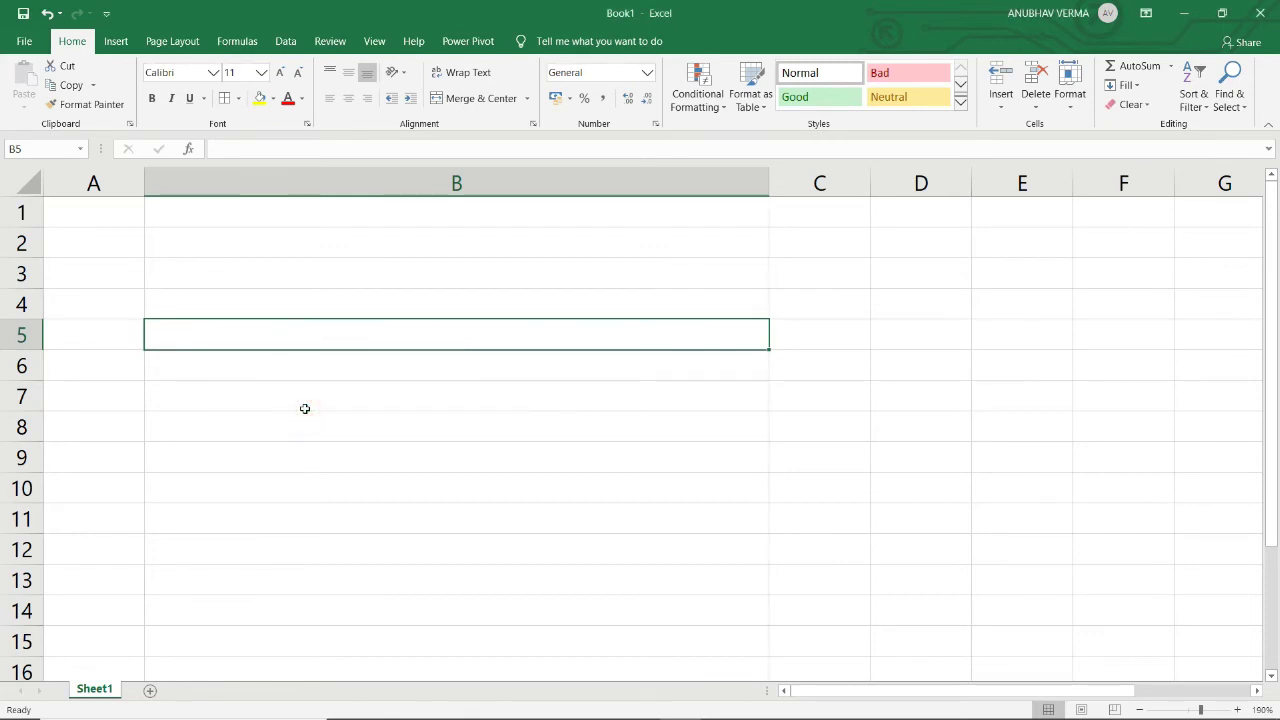
click(1066, 104)
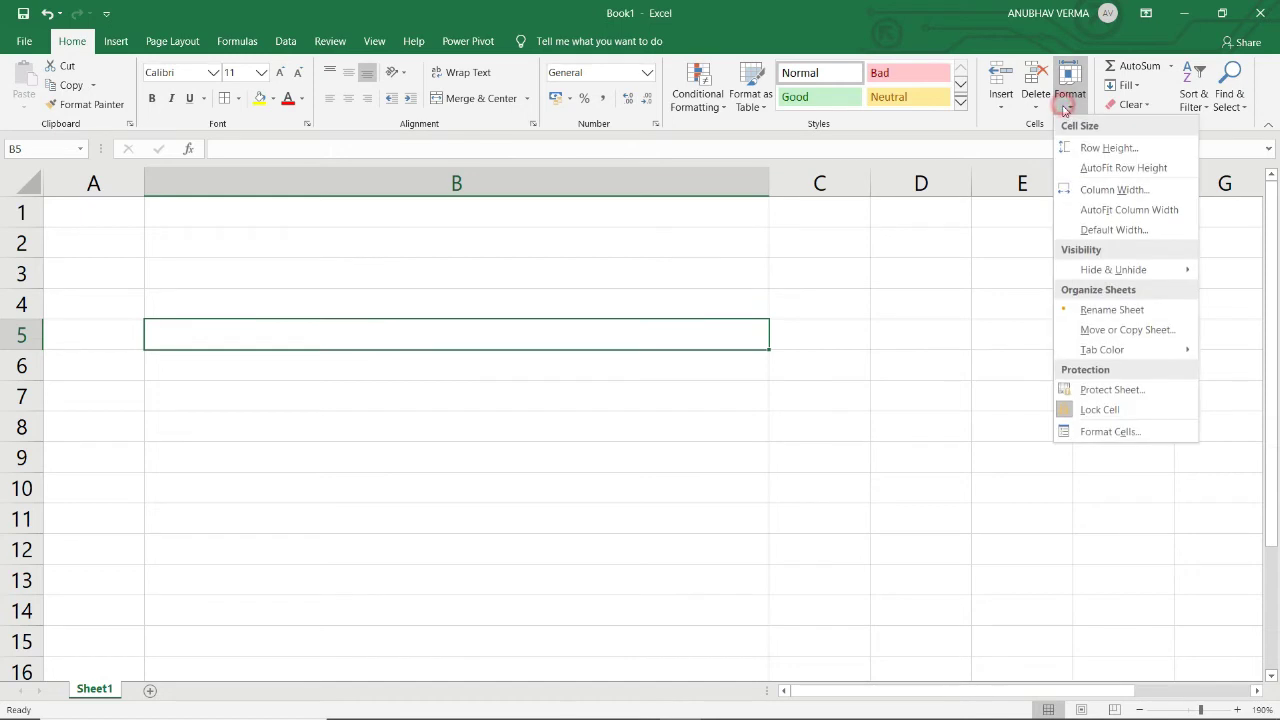
Hide row 5 and column B on Sheet1
mouse_move(1100, 275)
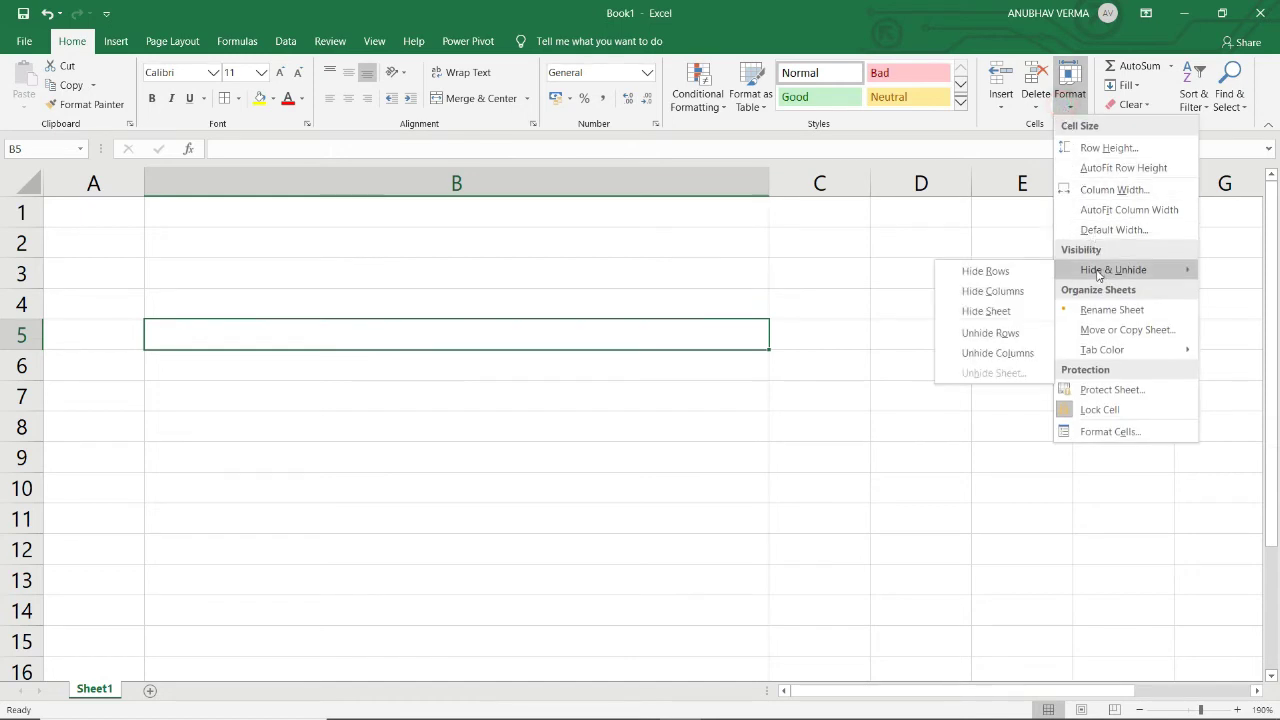
click(971, 278)
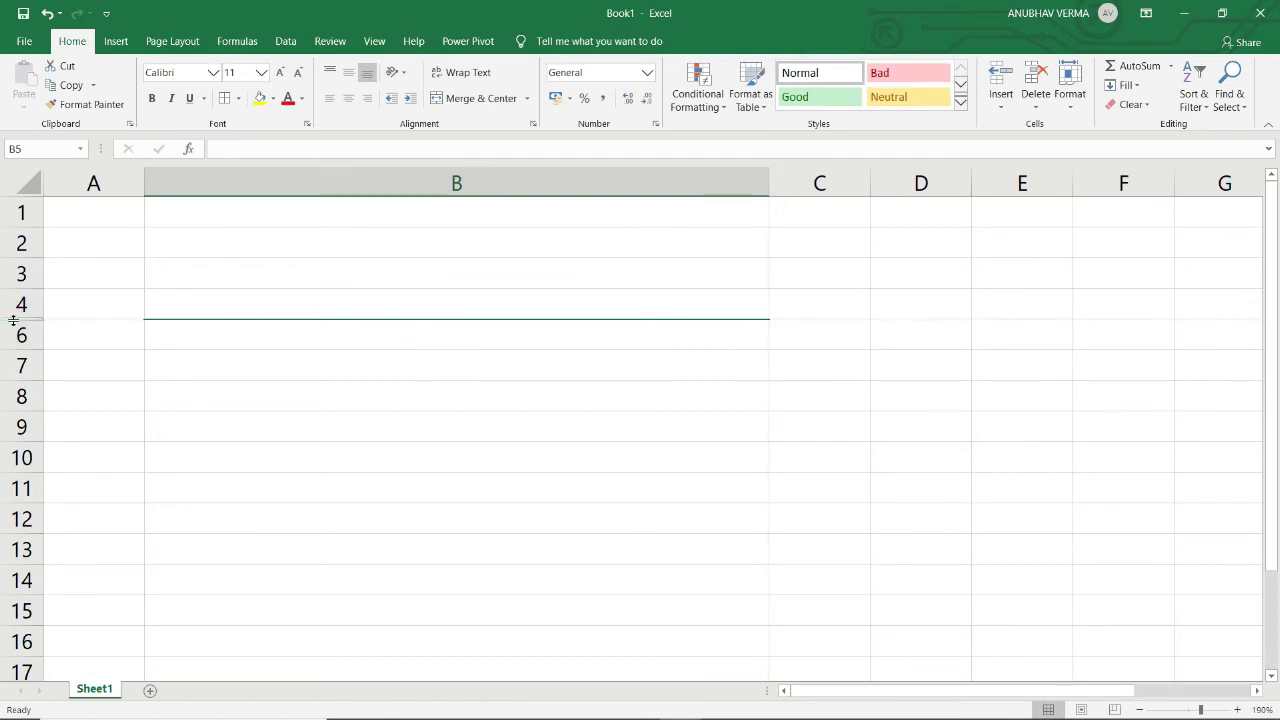
click(1070, 100)
mouse_move(1090, 277)
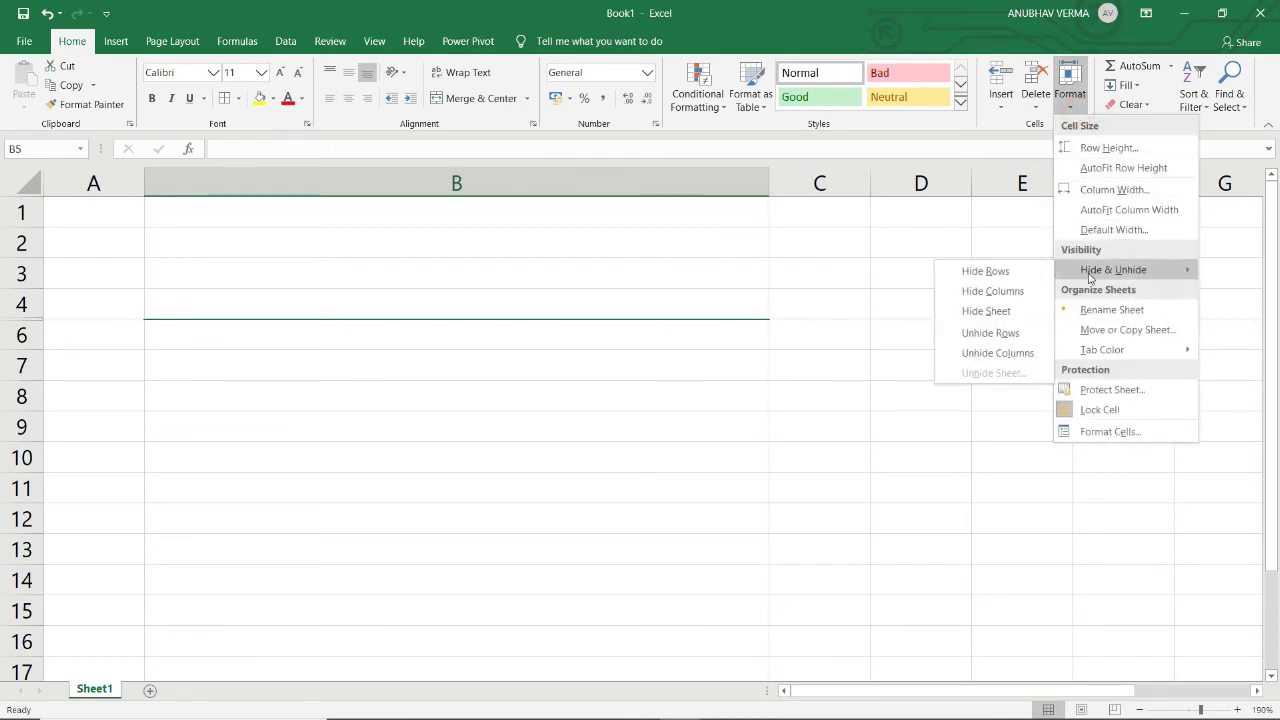
click(982, 291)
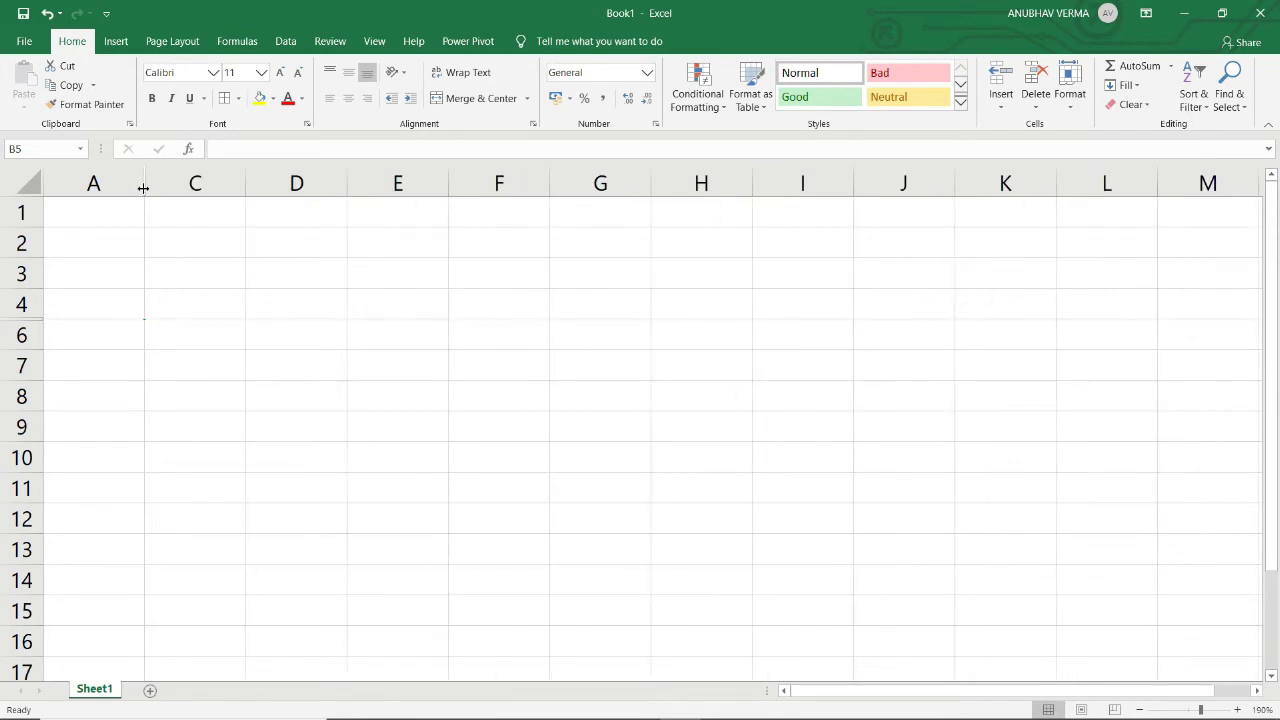
drag(146, 190, 143, 186)
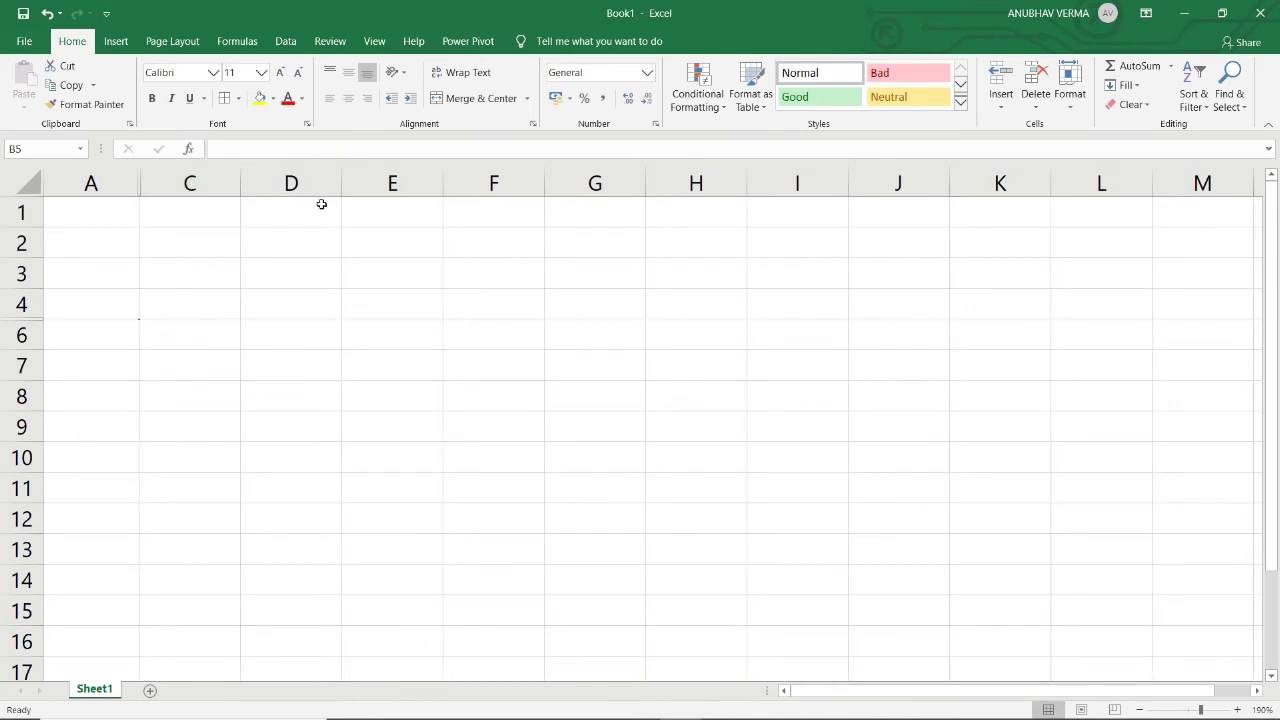
click(1069, 80)
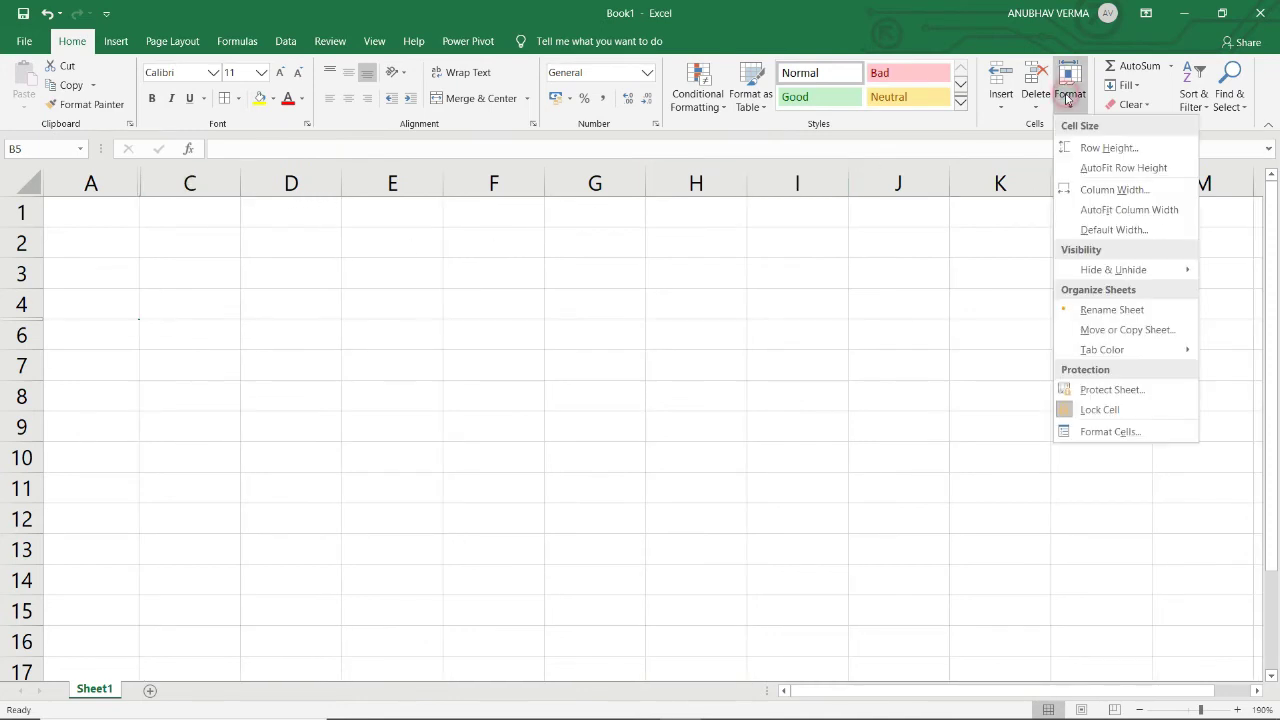
mouse_move(1075, 272)
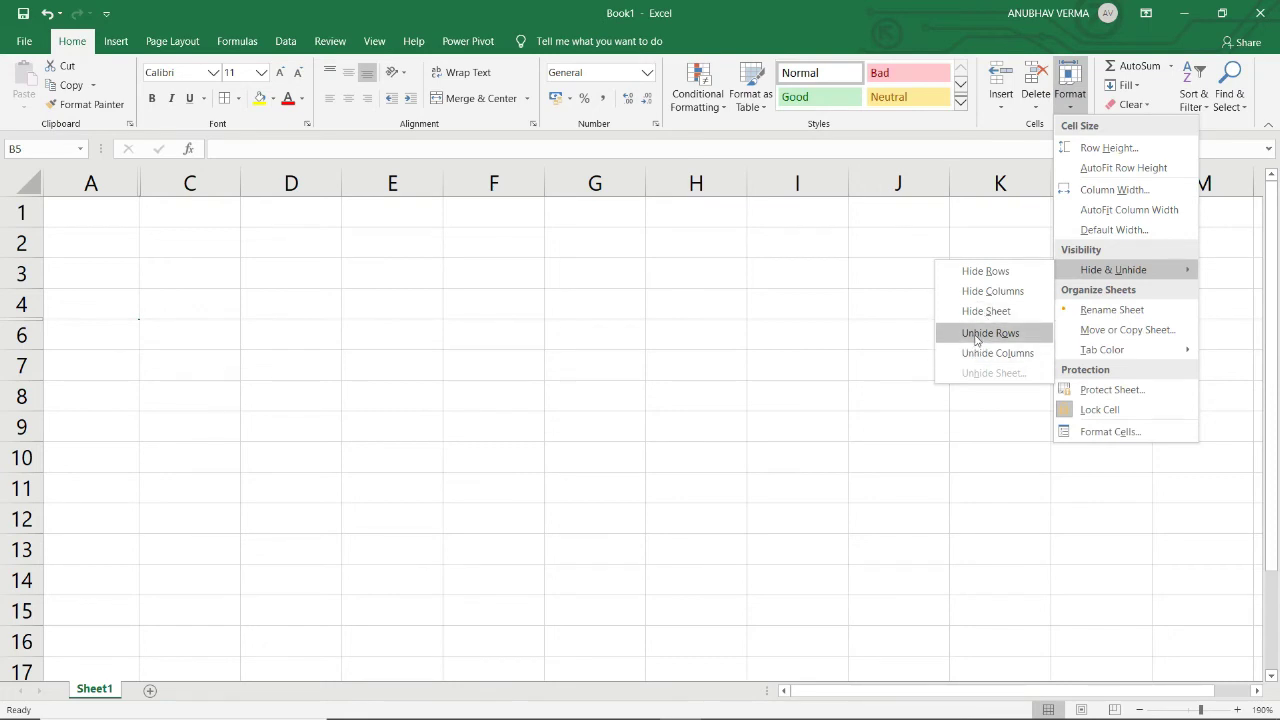
Unhide row 5 and column B, then widen column B back to 8.89
click(975, 333)
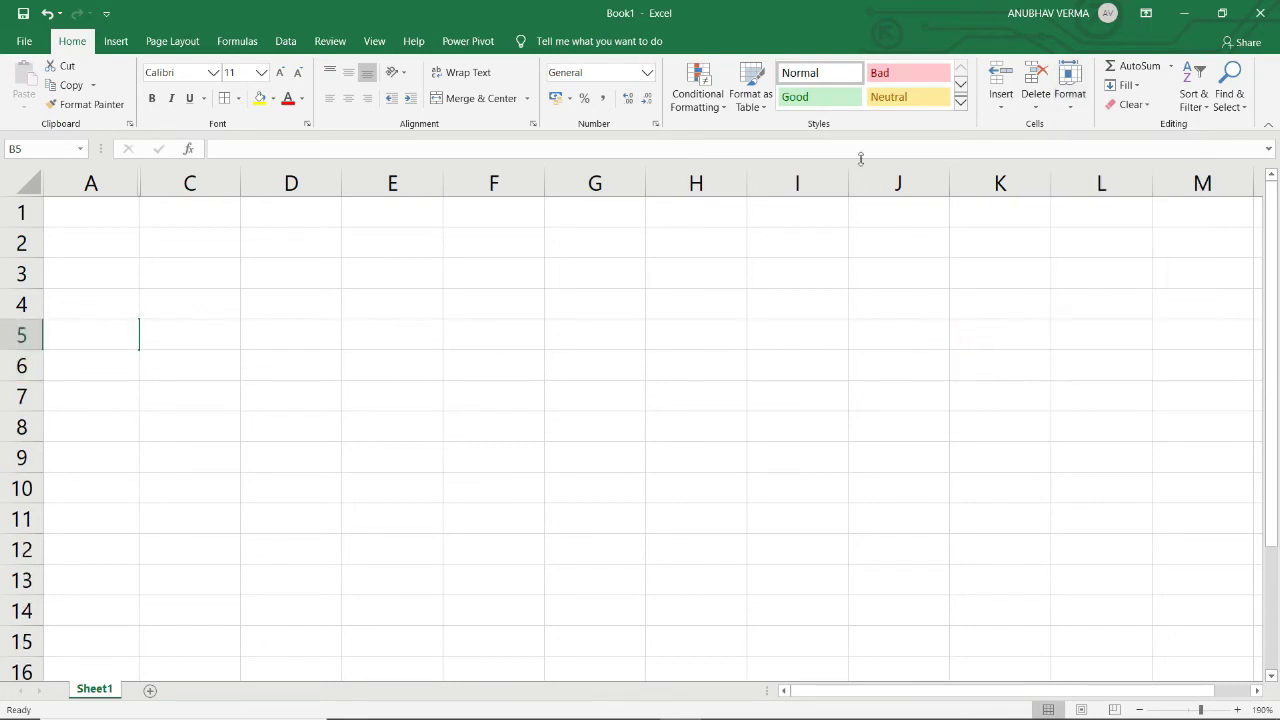
click(1079, 103)
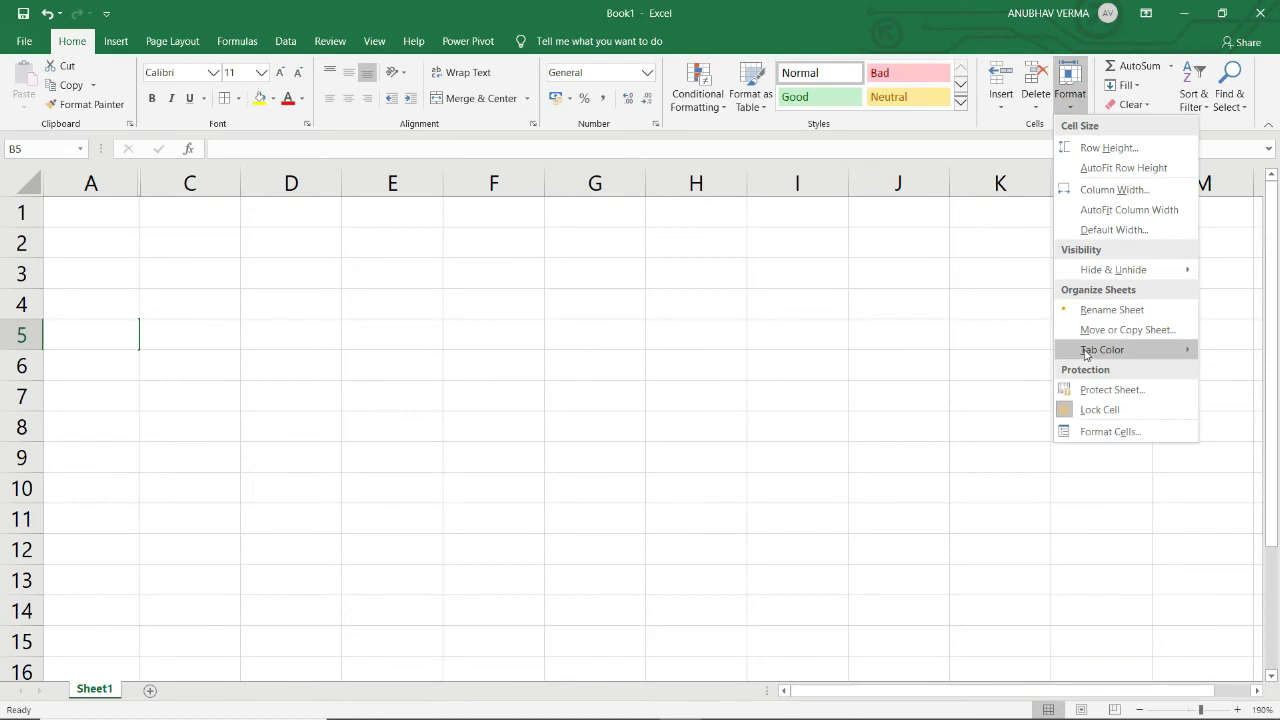
mouse_move(1086, 349)
mouse_move(1100, 270)
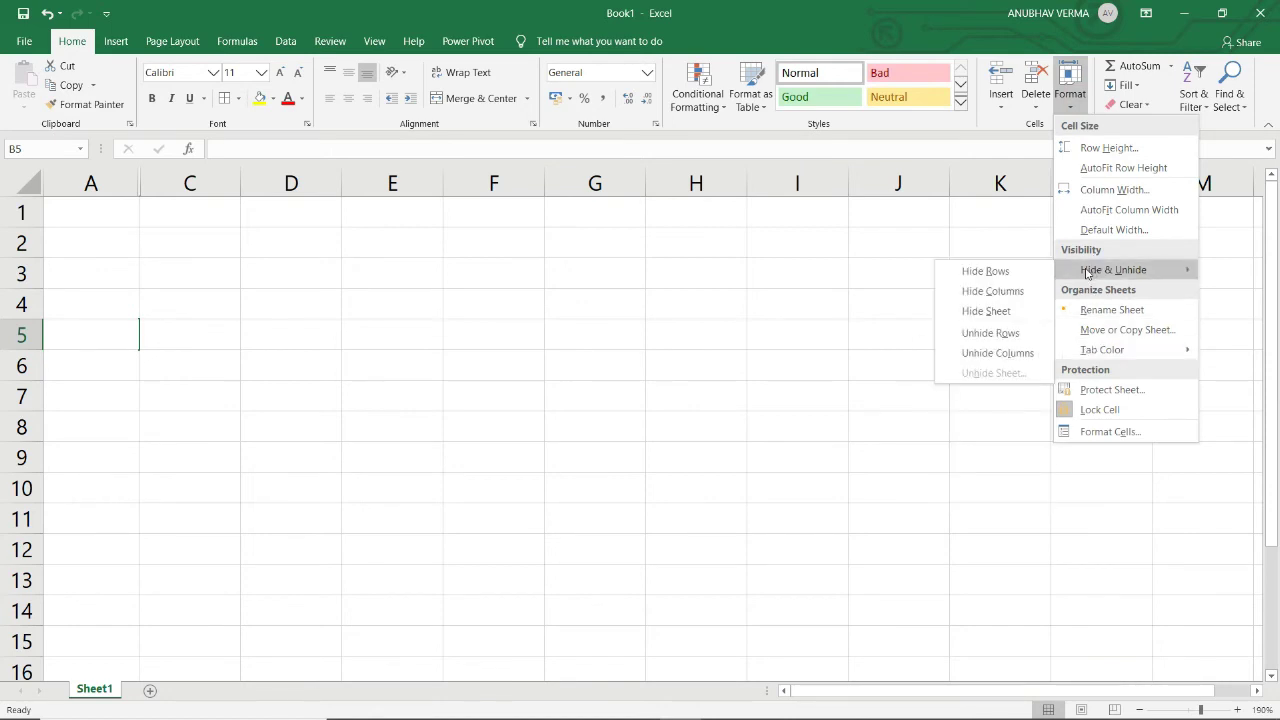
click(987, 356)
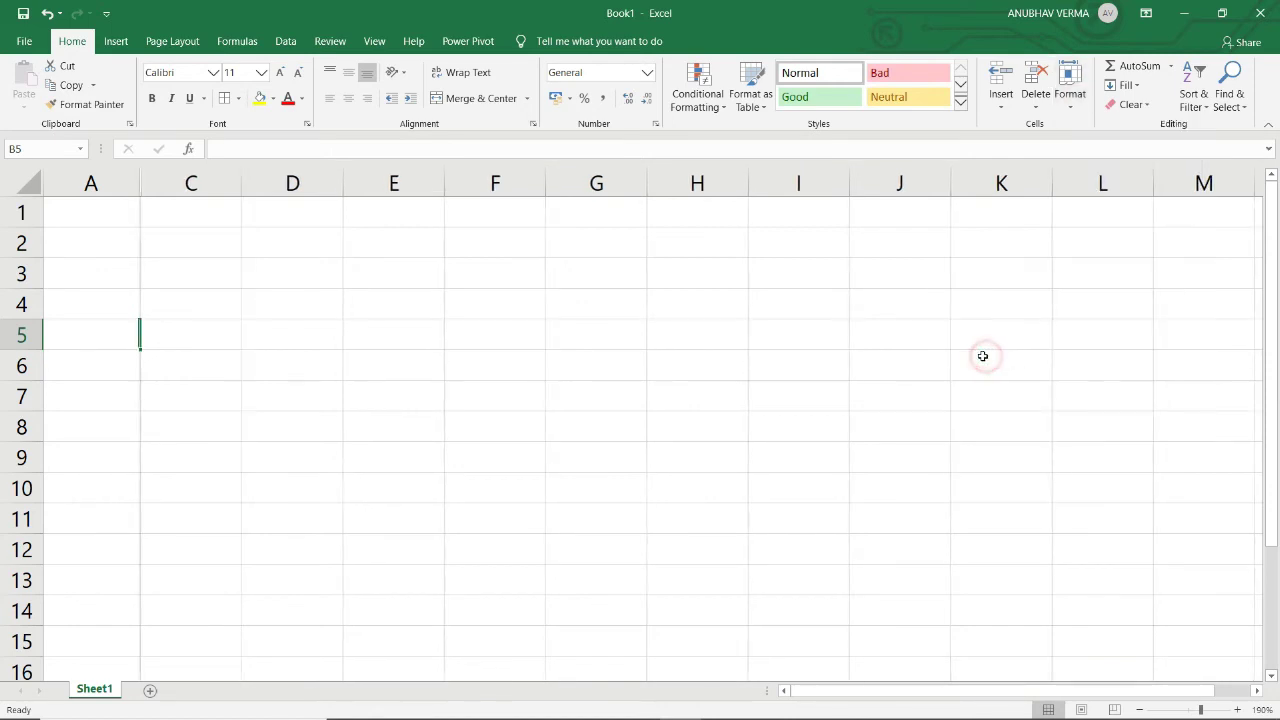
drag(247, 189, 255, 189)
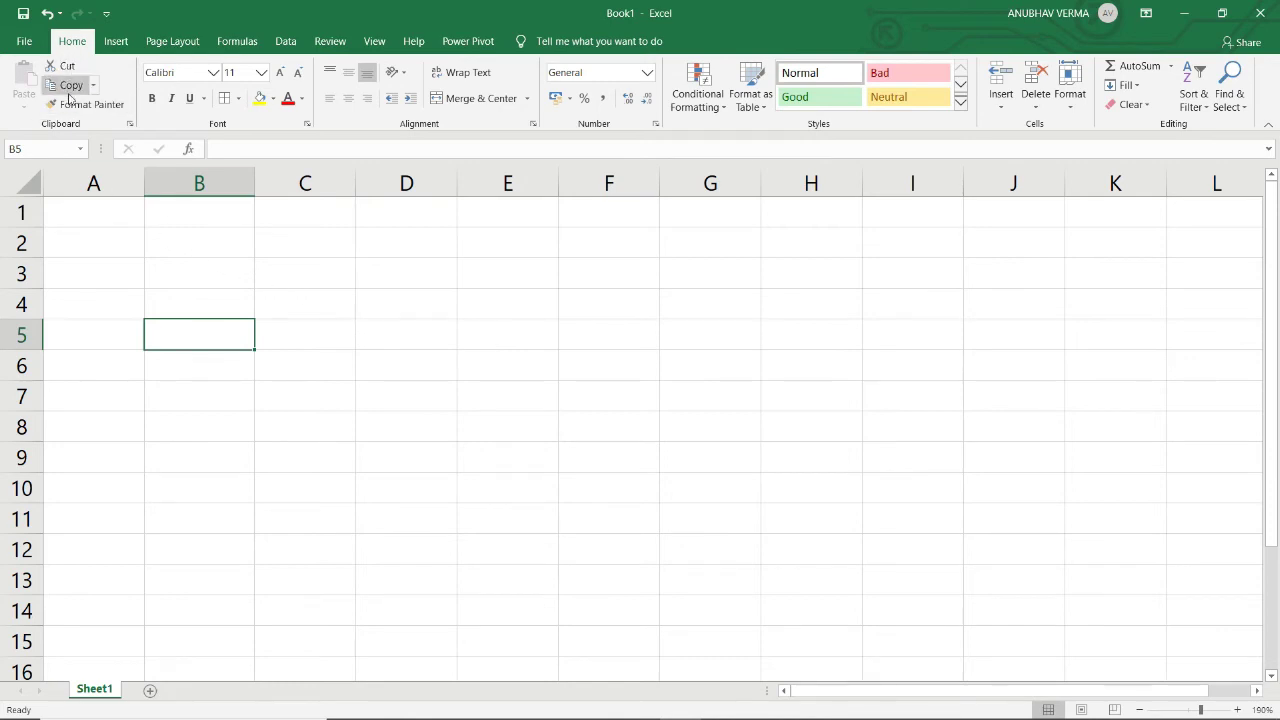
Enter 124578 in A2 and make it bold and underlined with yellow fill
click(104, 245)
text(124578)
key(Return)
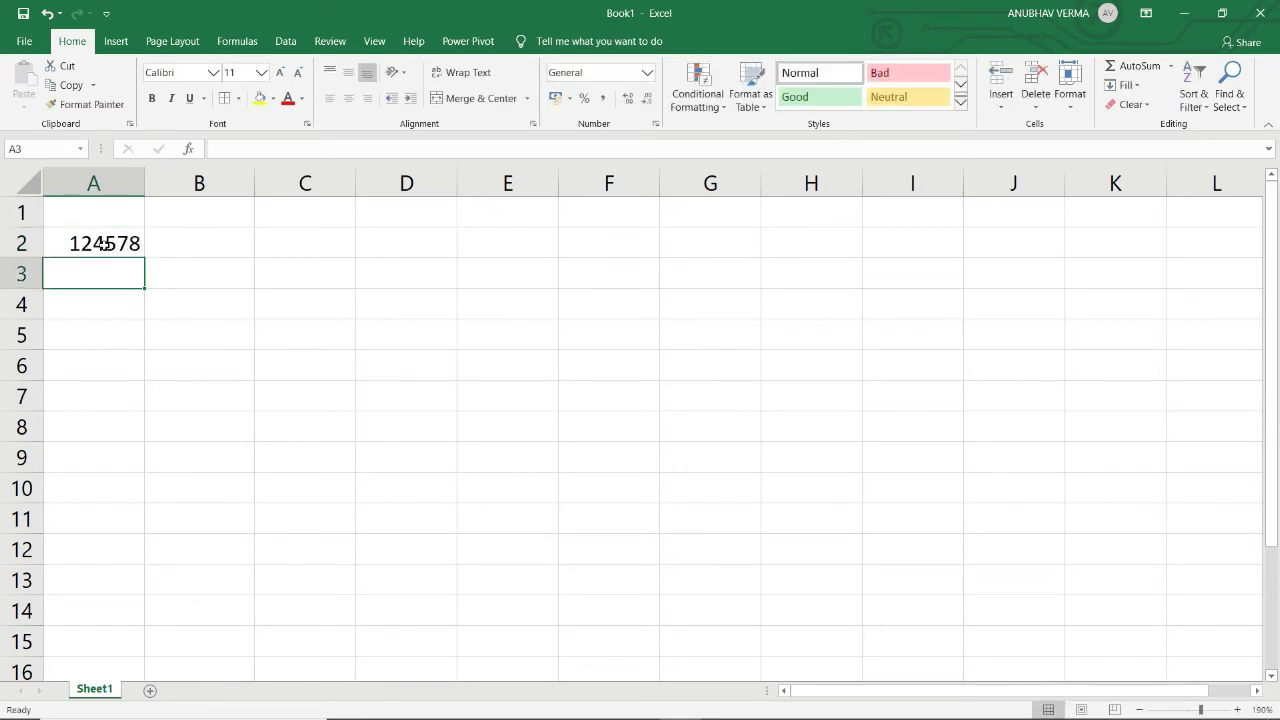
click(104, 245)
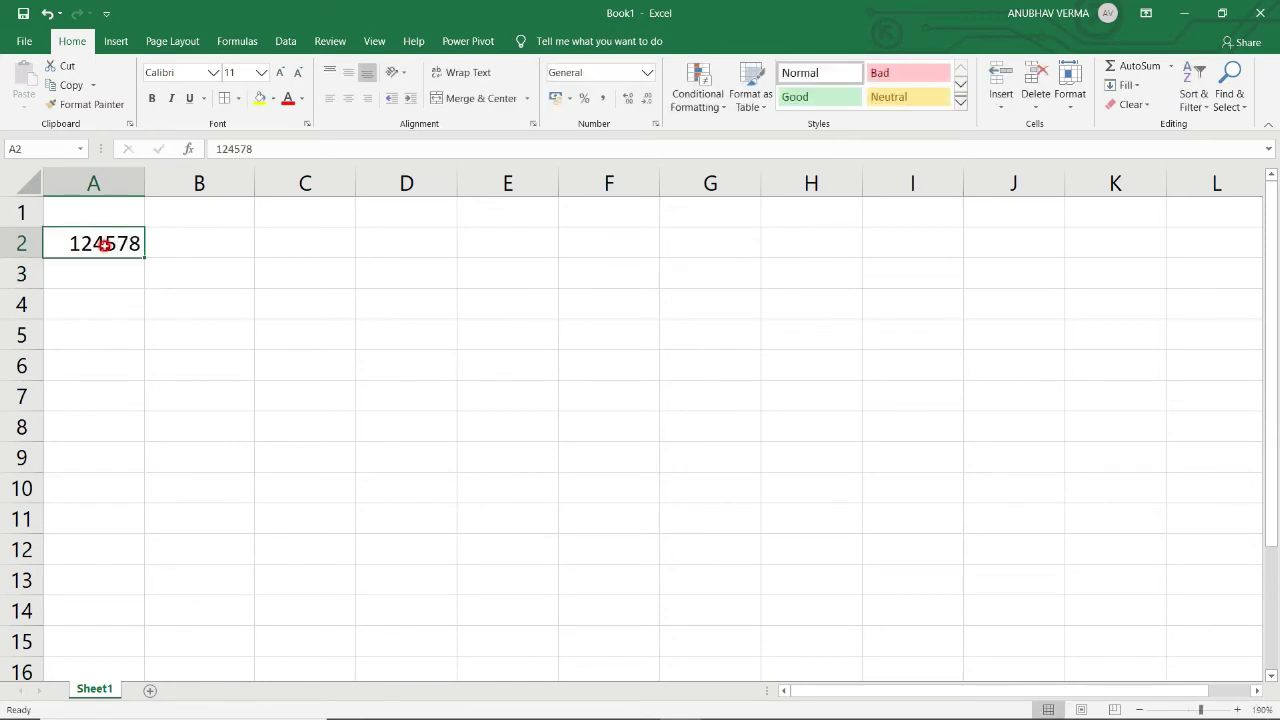
click(258, 100)
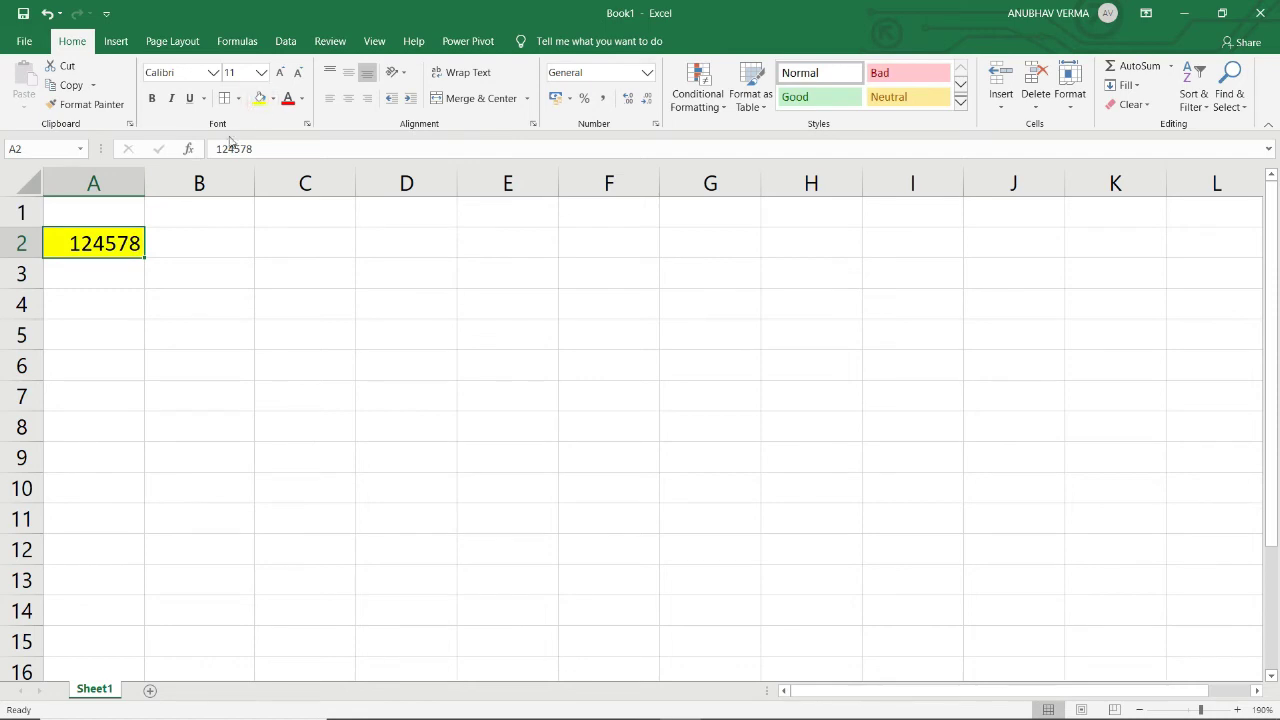
click(151, 98)
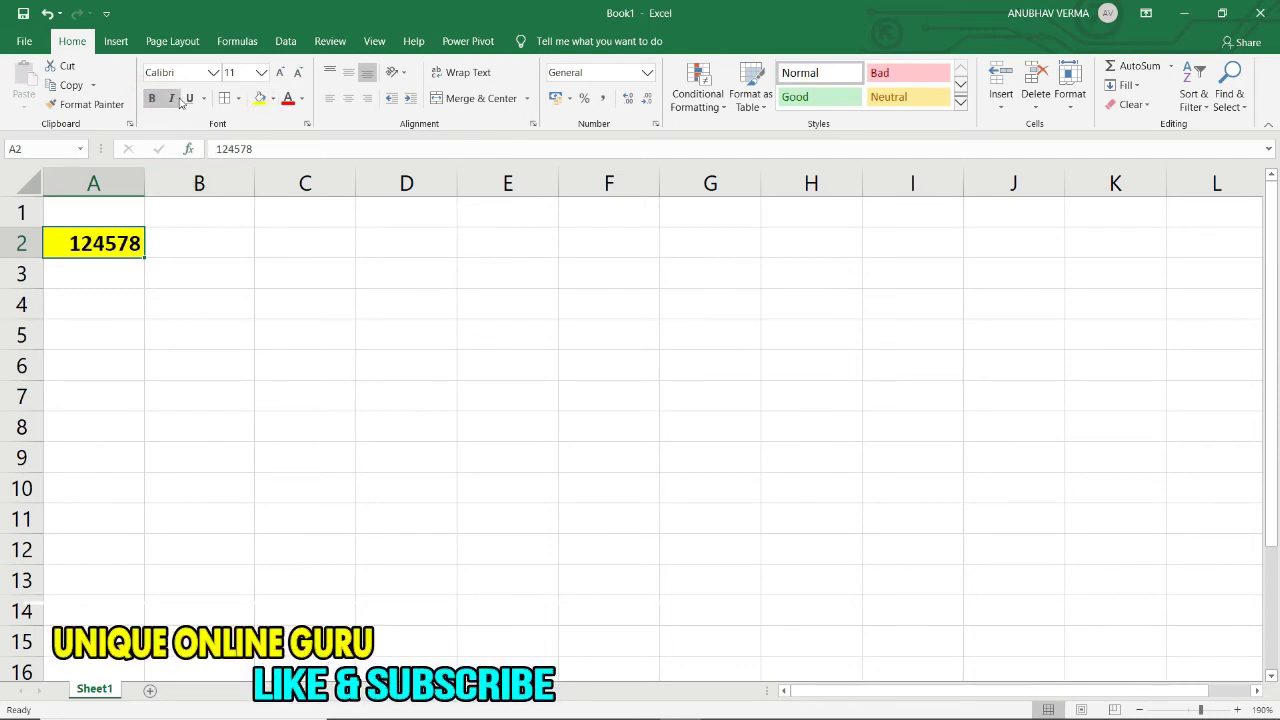
click(190, 104)
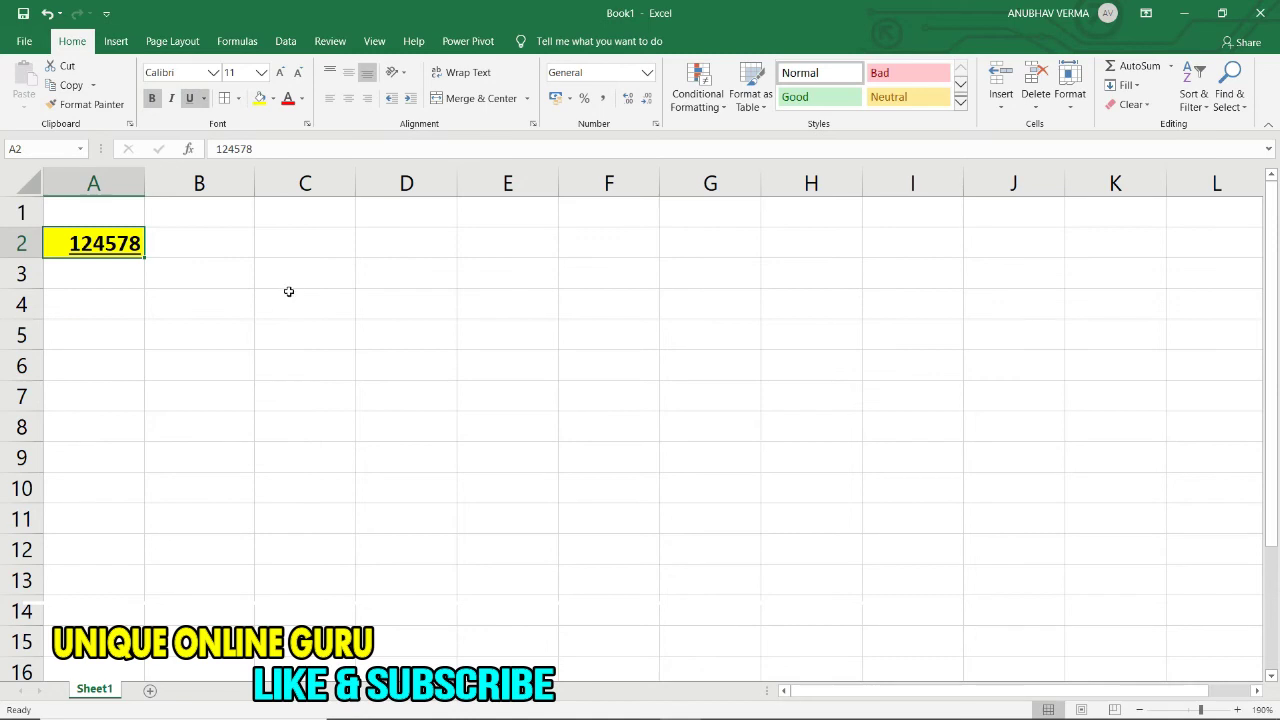
Enter the number 1457896 in cell C3
click(295, 278)
text(1457896)
key(Return)
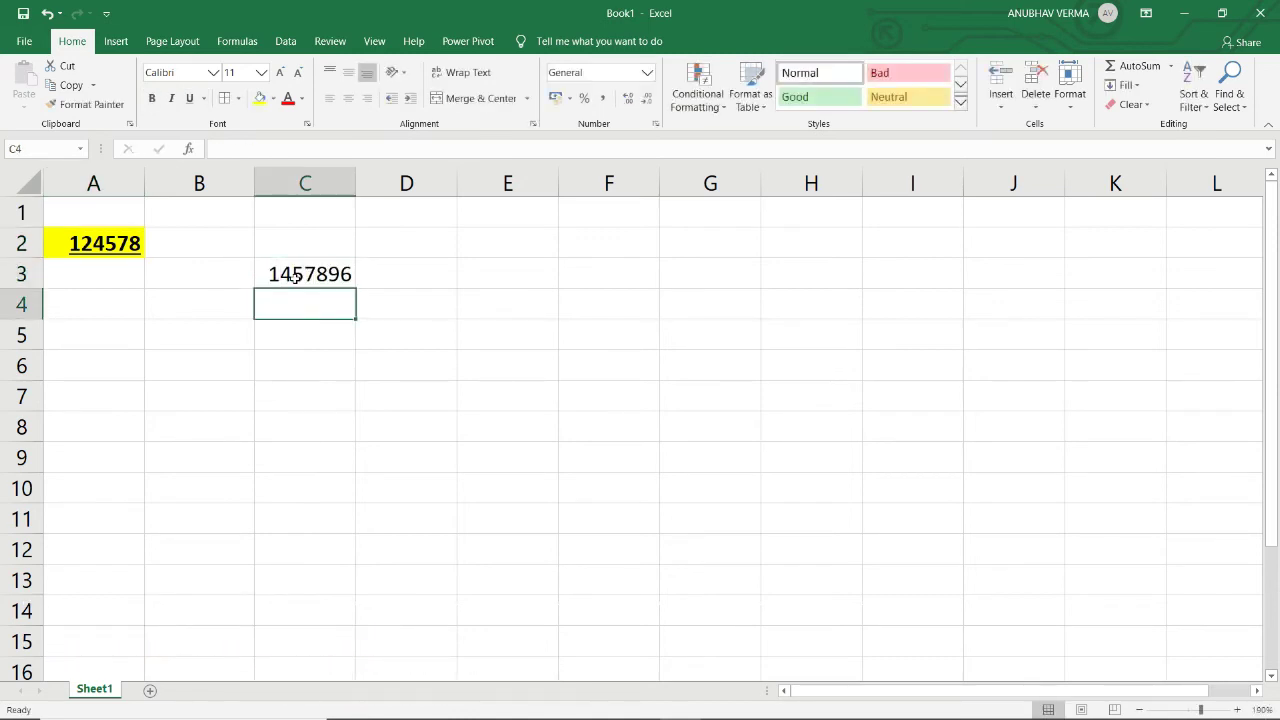
click(294, 277)
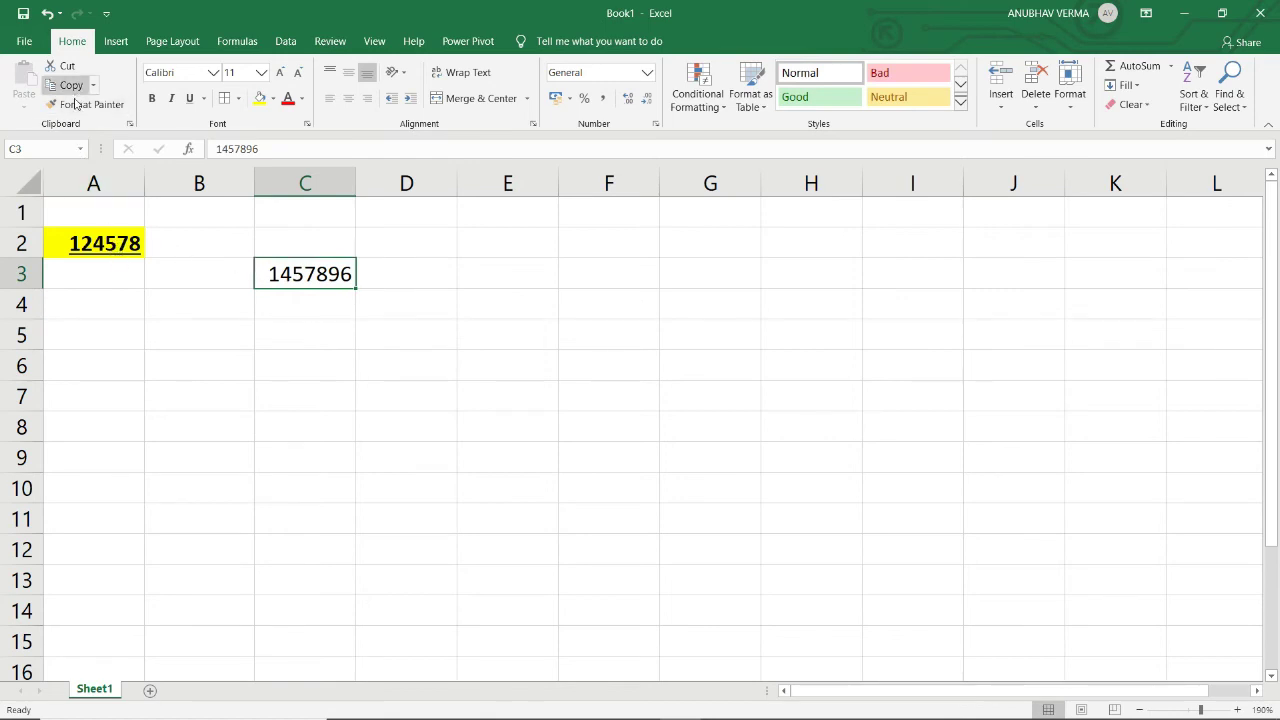
Copy A2's bold, underlined, yellow-fill formatting onto C3 with Format Painter
click(68, 250)
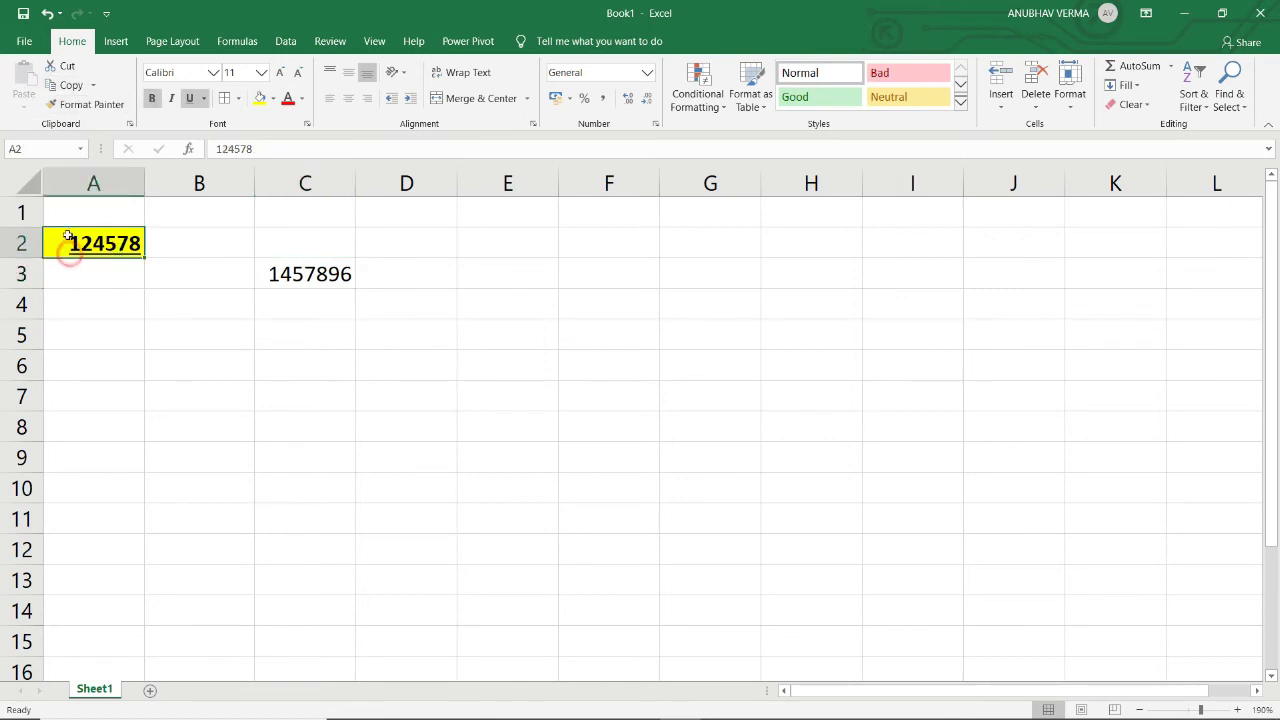
click(85, 104)
click(270, 274)
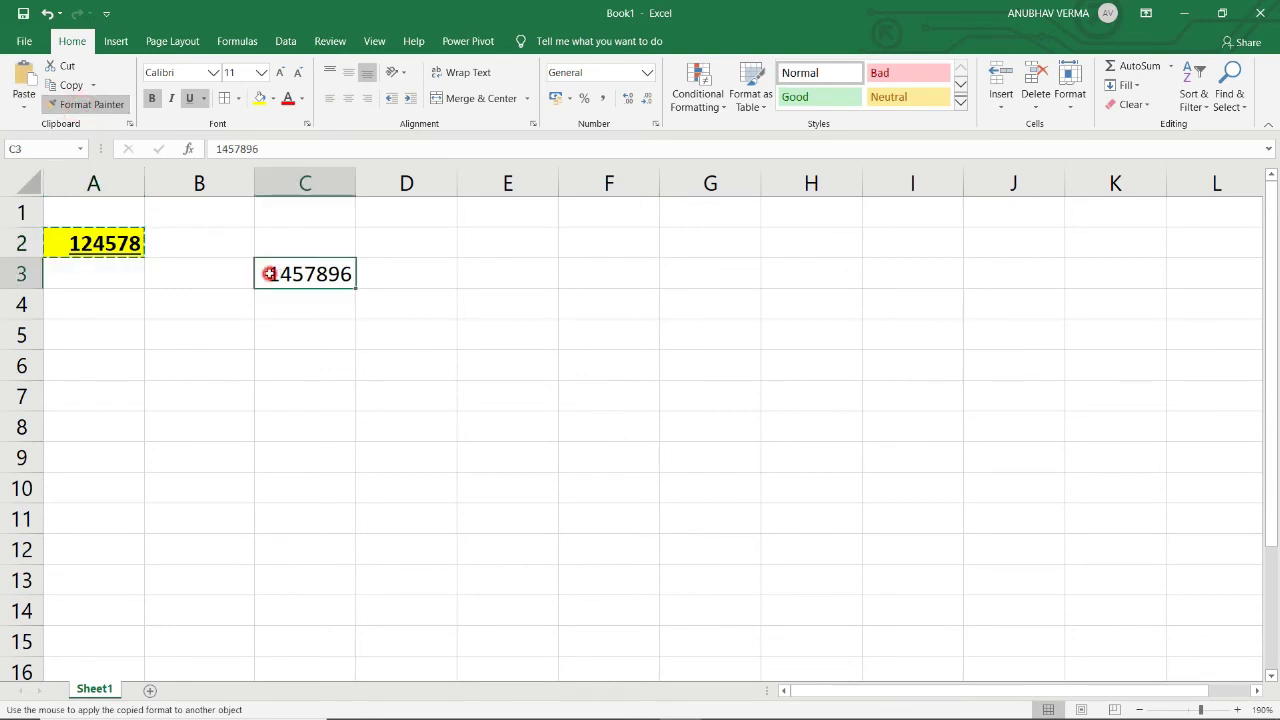
click(267, 322)
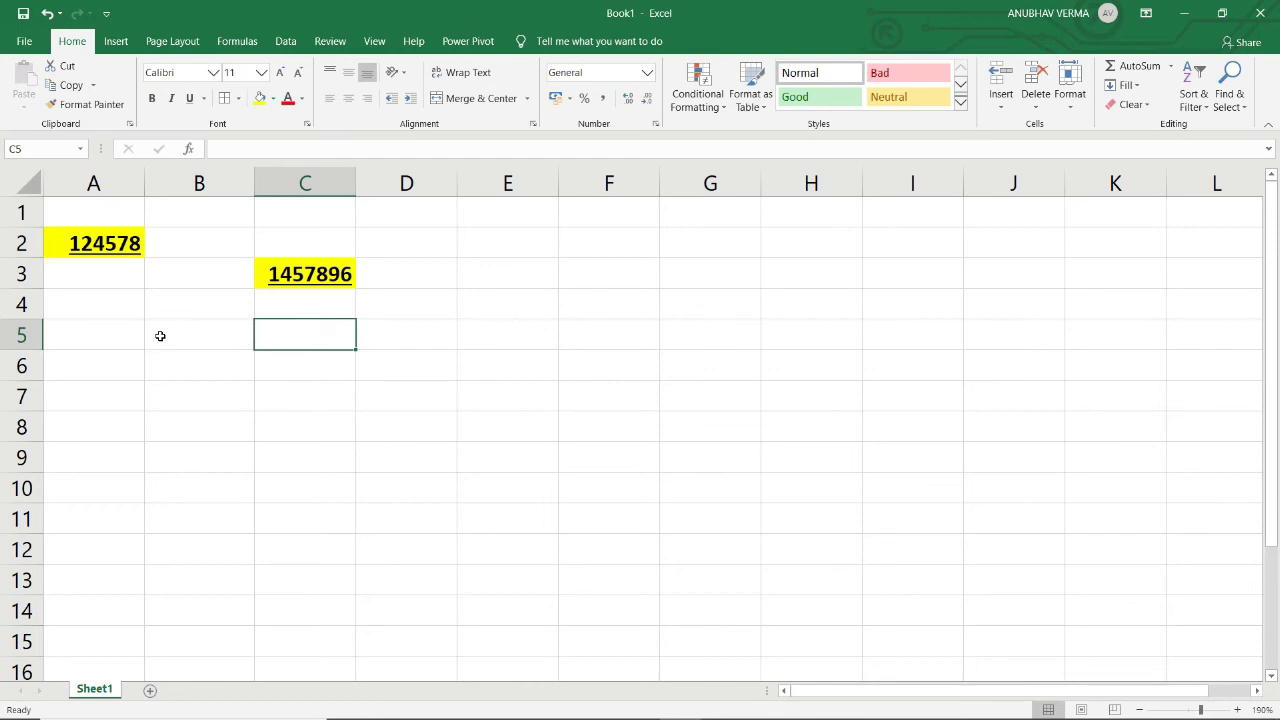
click(124, 242)
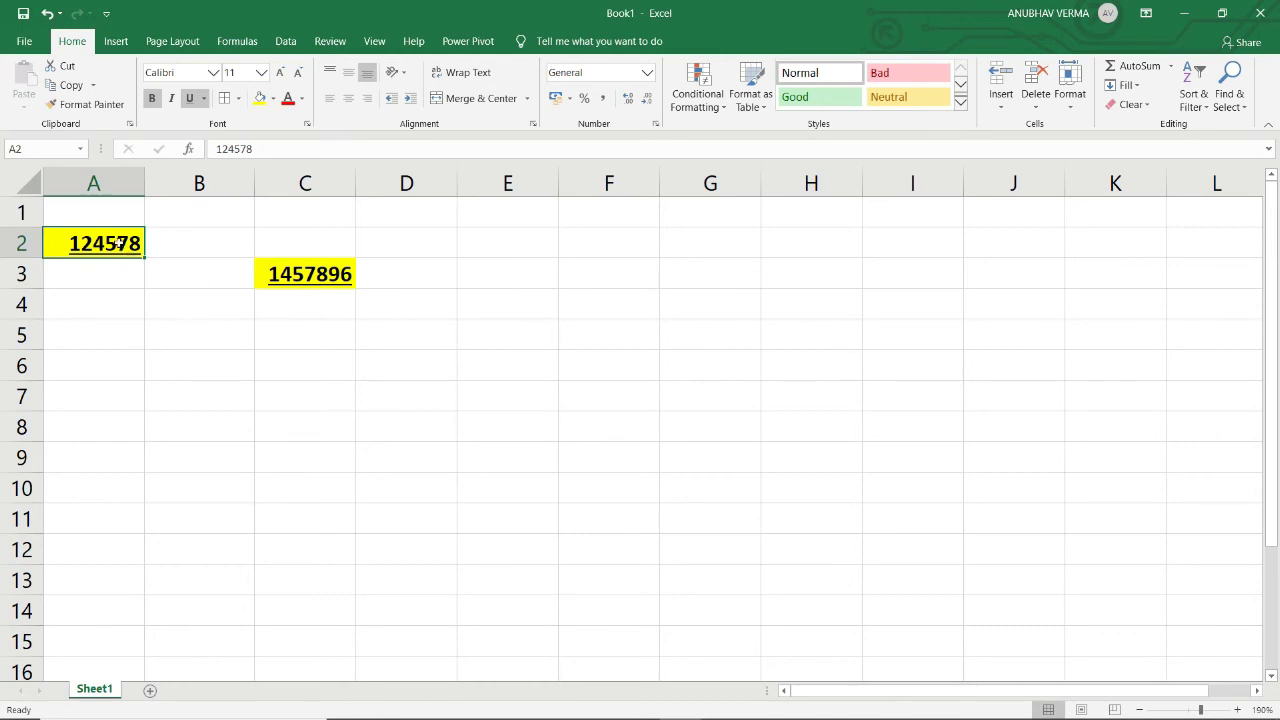
Cut 124578 from A2 and paste it into E4
click(68, 65)
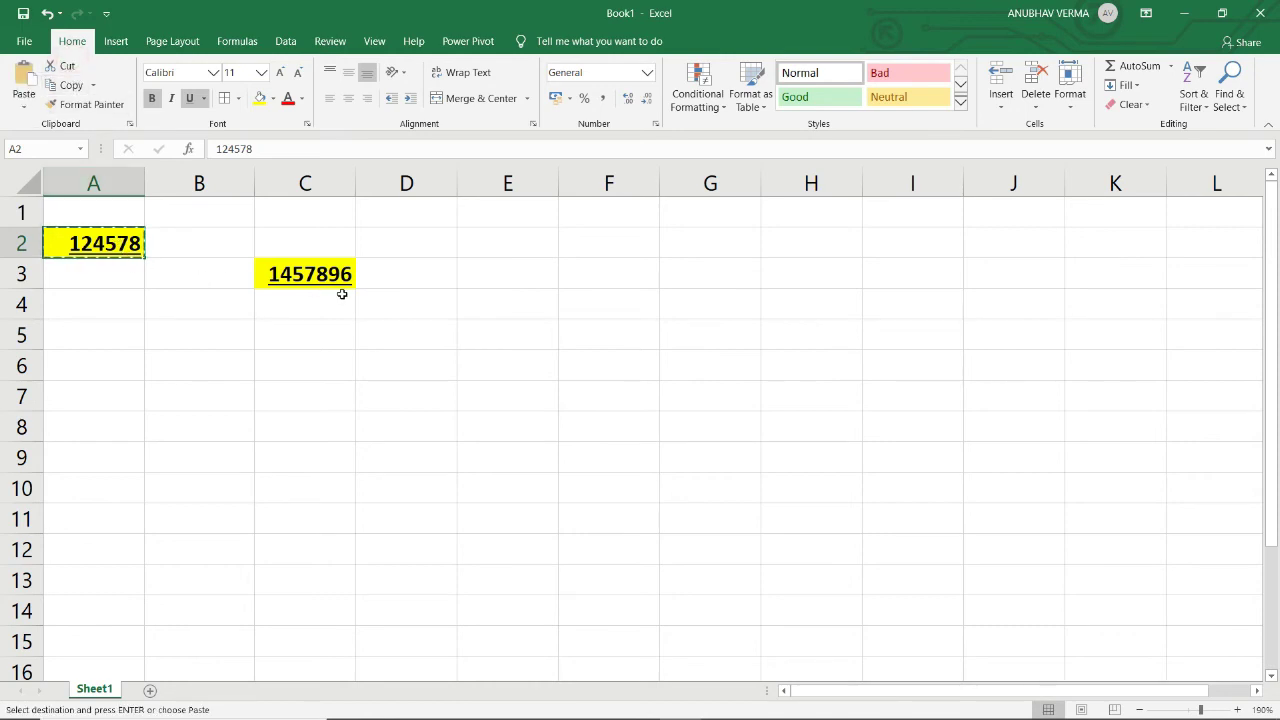
click(522, 314)
right_click(522, 314)
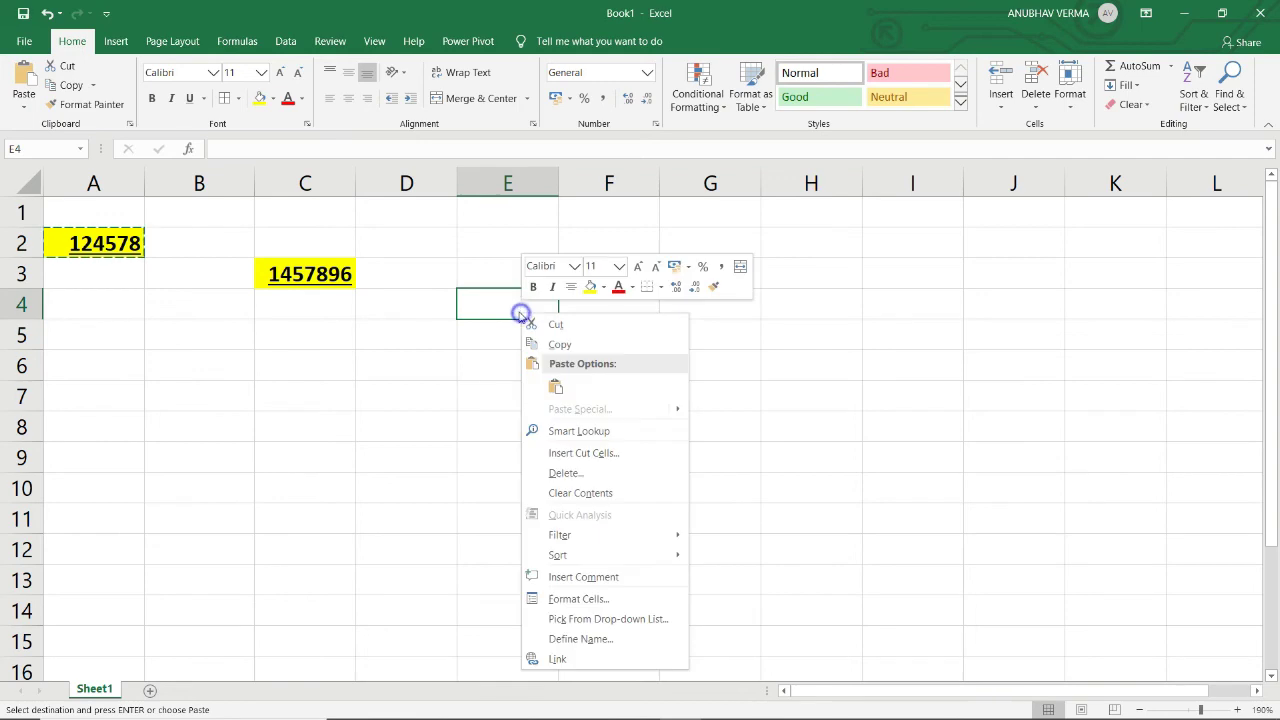
click(555, 386)
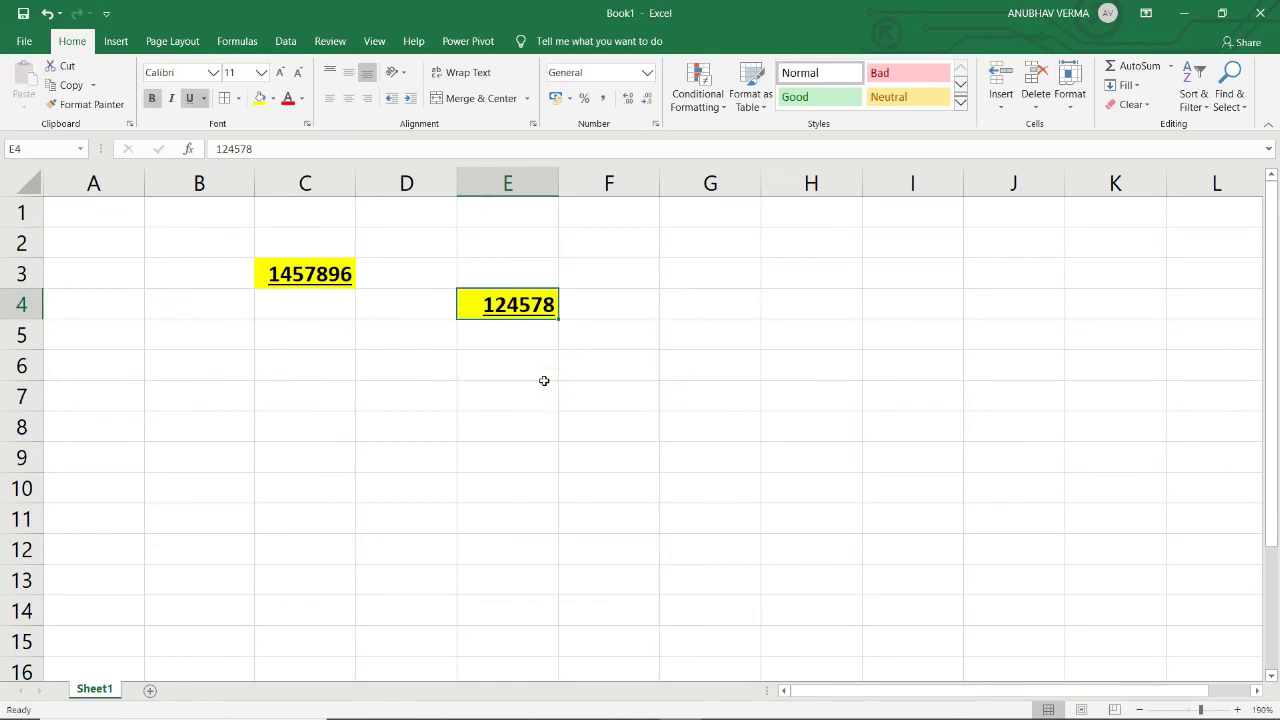
Copy 1457896 from C3 and paste it into A3
click(271, 279)
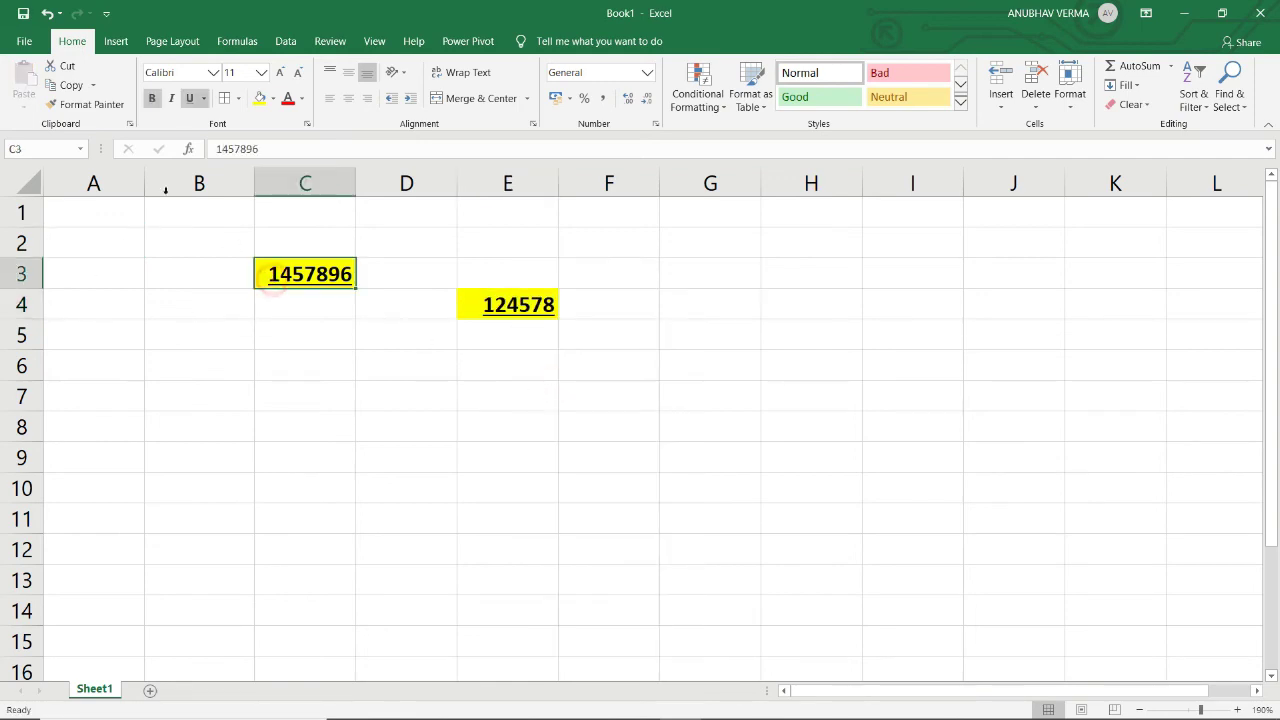
click(66, 85)
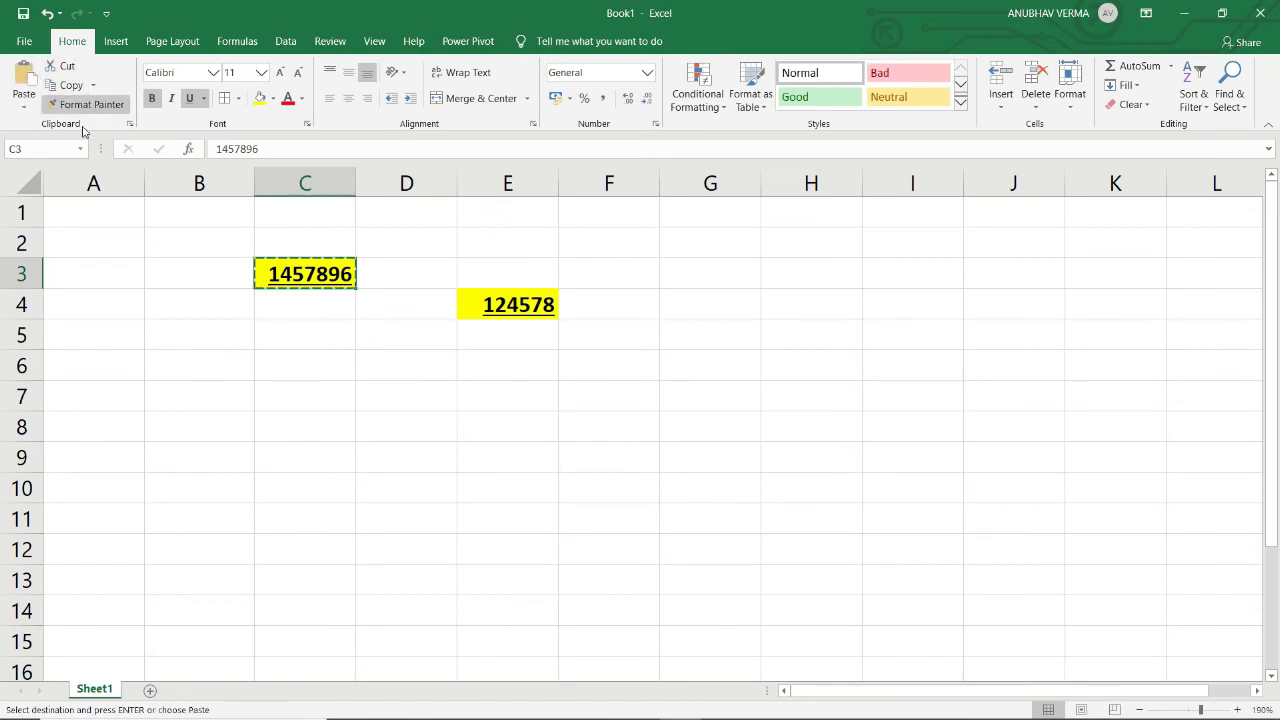
right_click(105, 270)
click(140, 344)
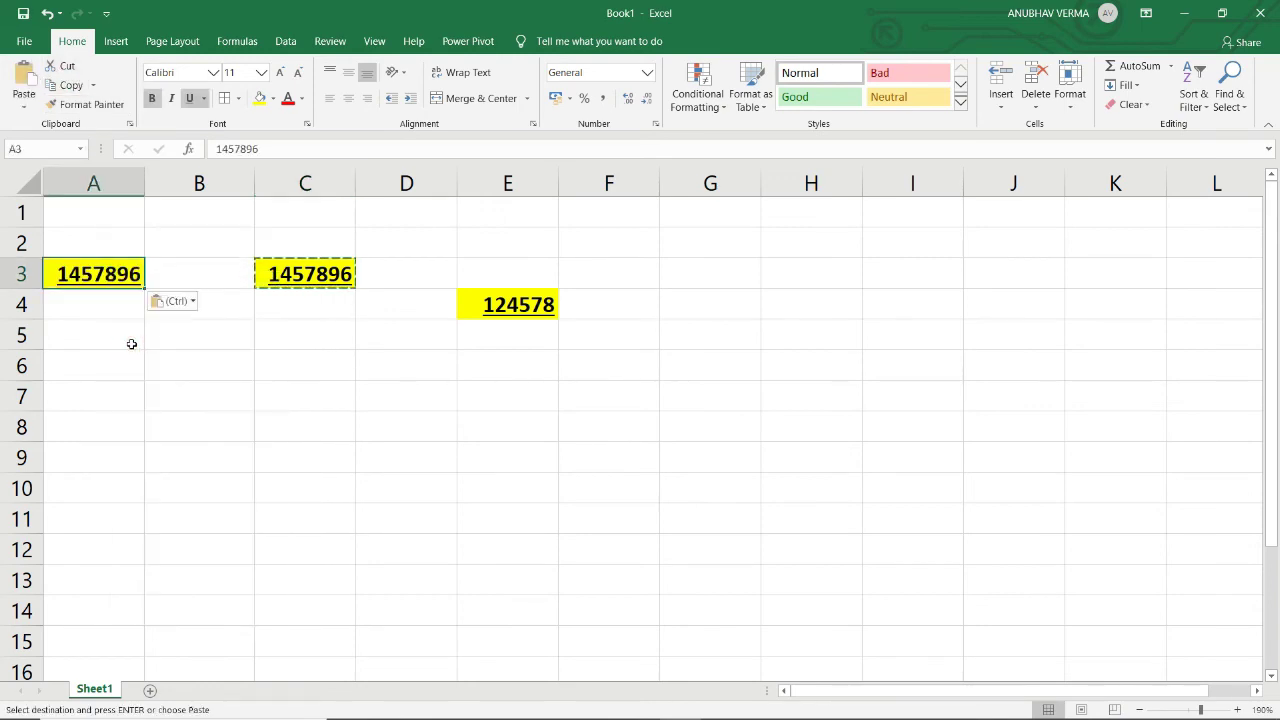
click(258, 356)
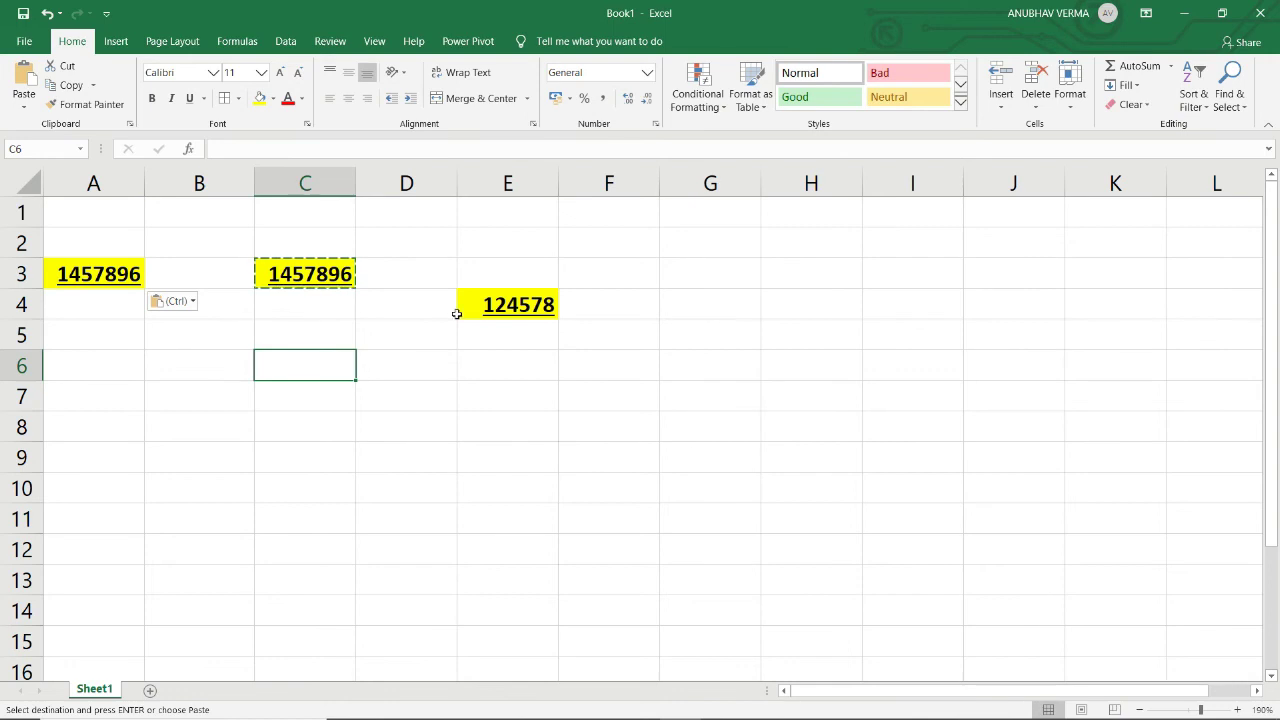
click(486, 387)
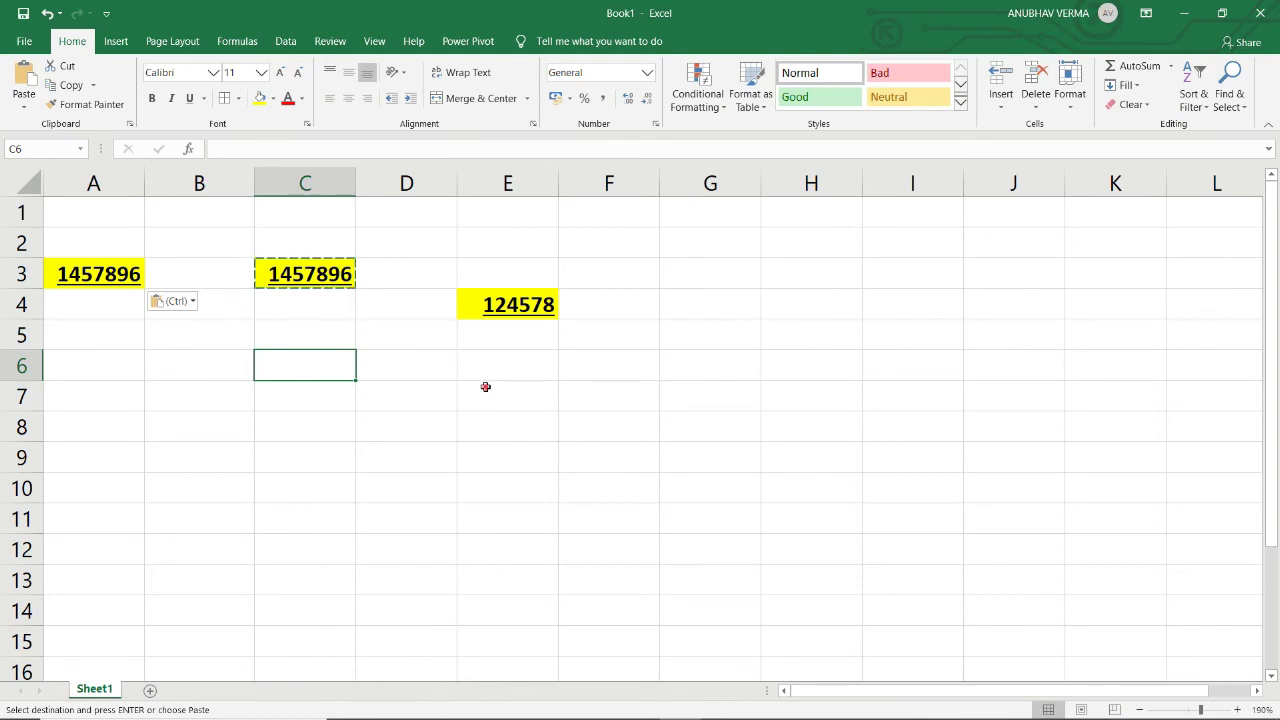
Apply the Currency number format to 124578 in E4
click(648, 74)
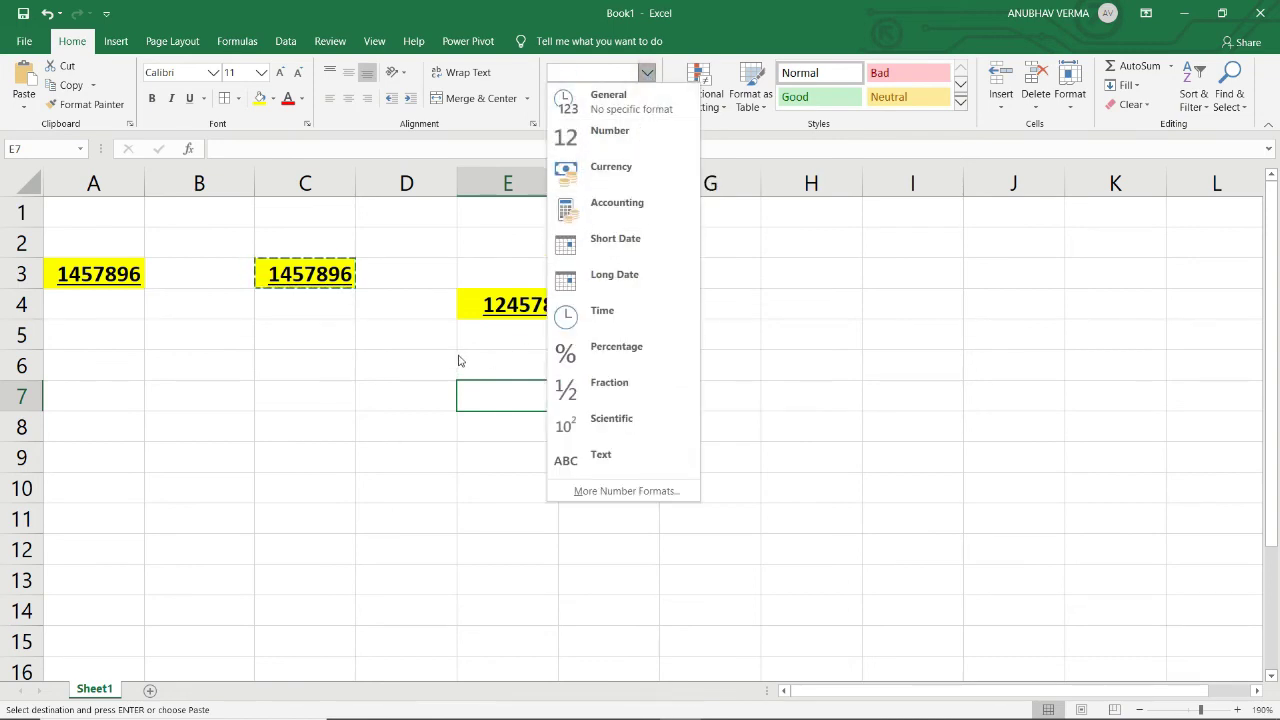
click(488, 313)
click(488, 313)
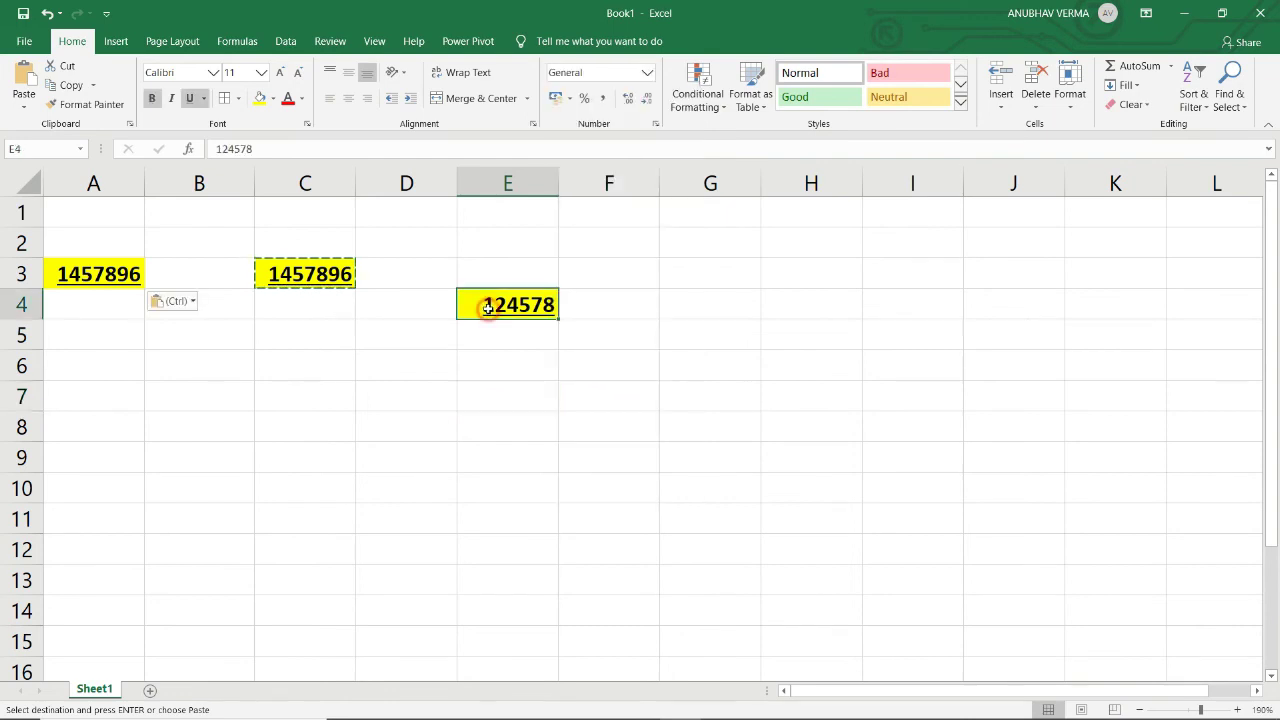
click(648, 76)
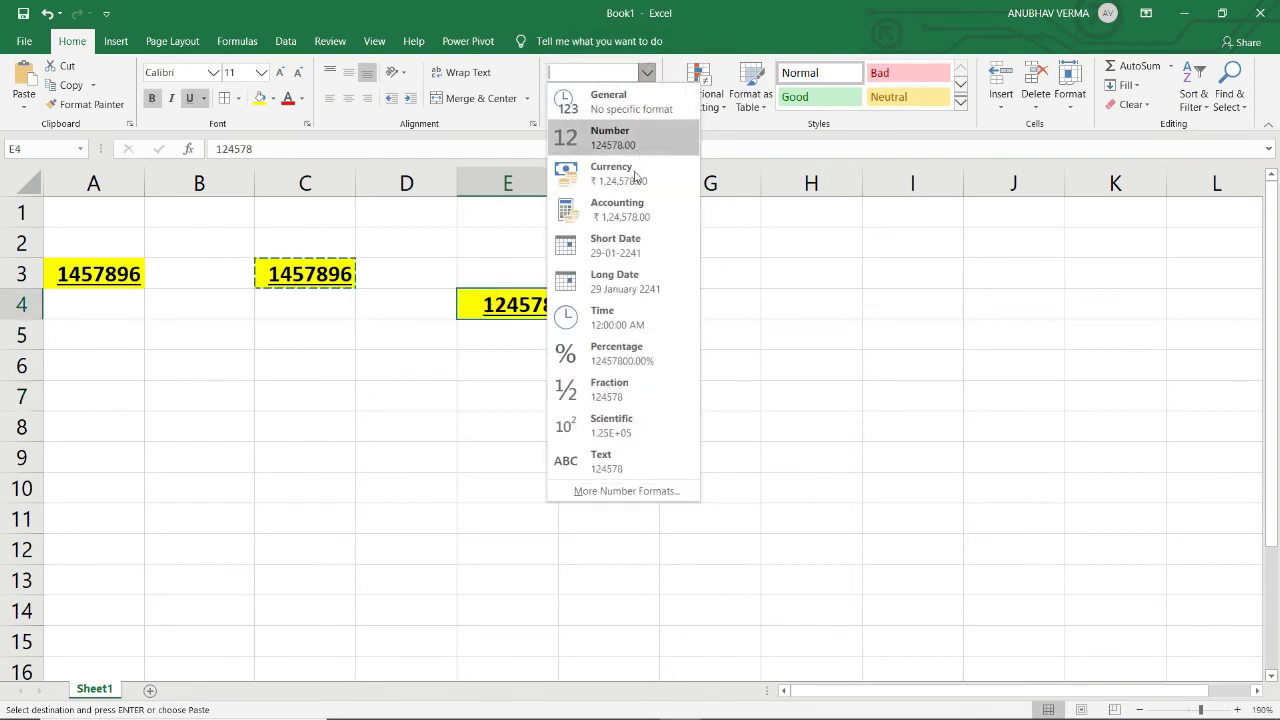
click(632, 183)
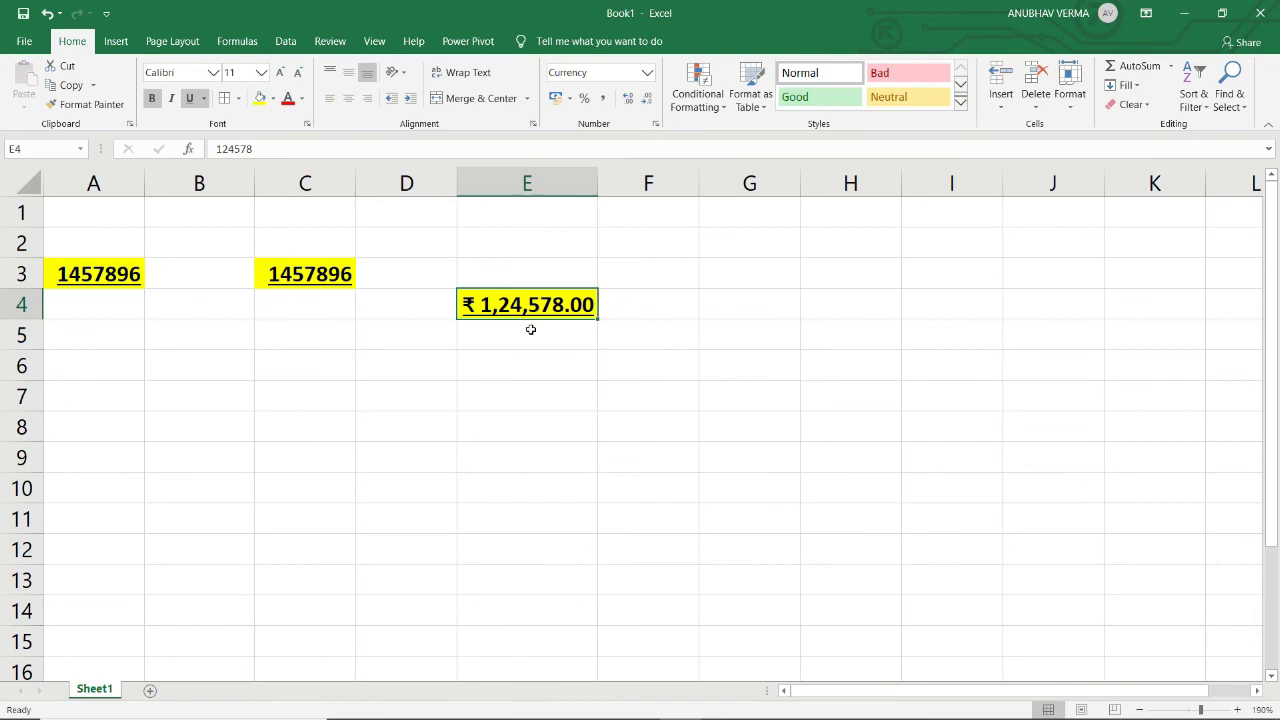
click(646, 74)
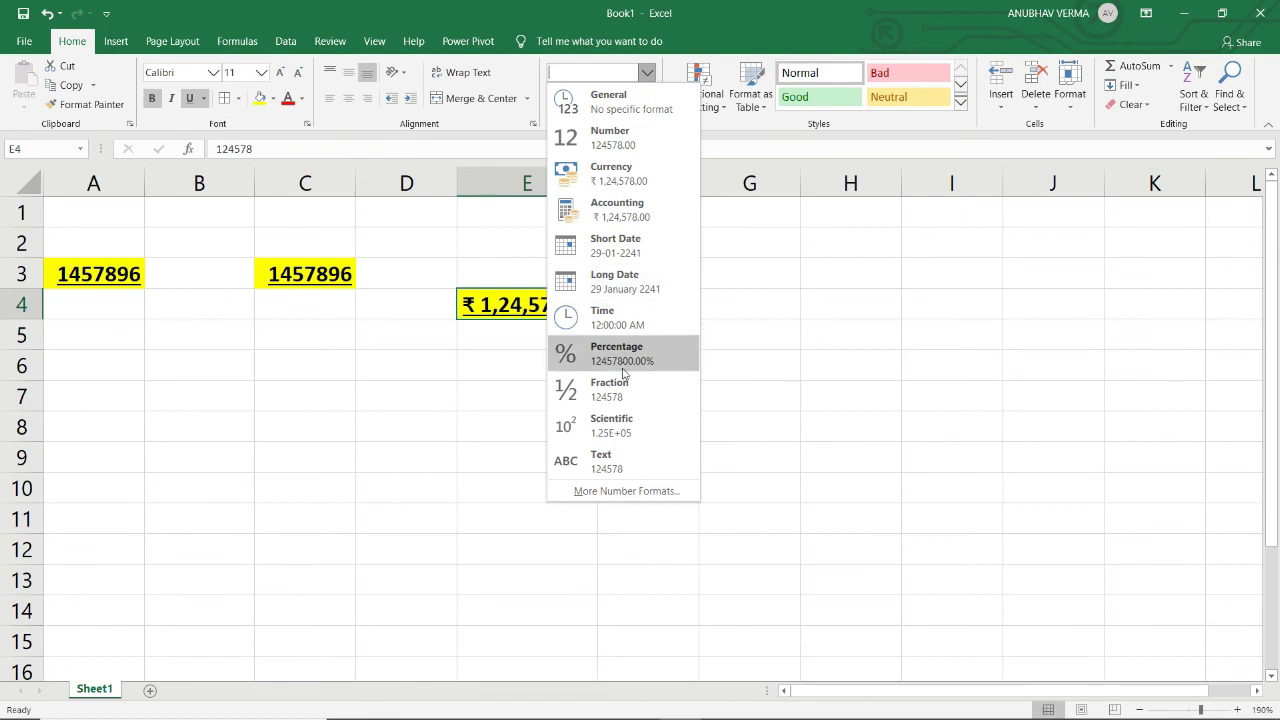
click(758, 331)
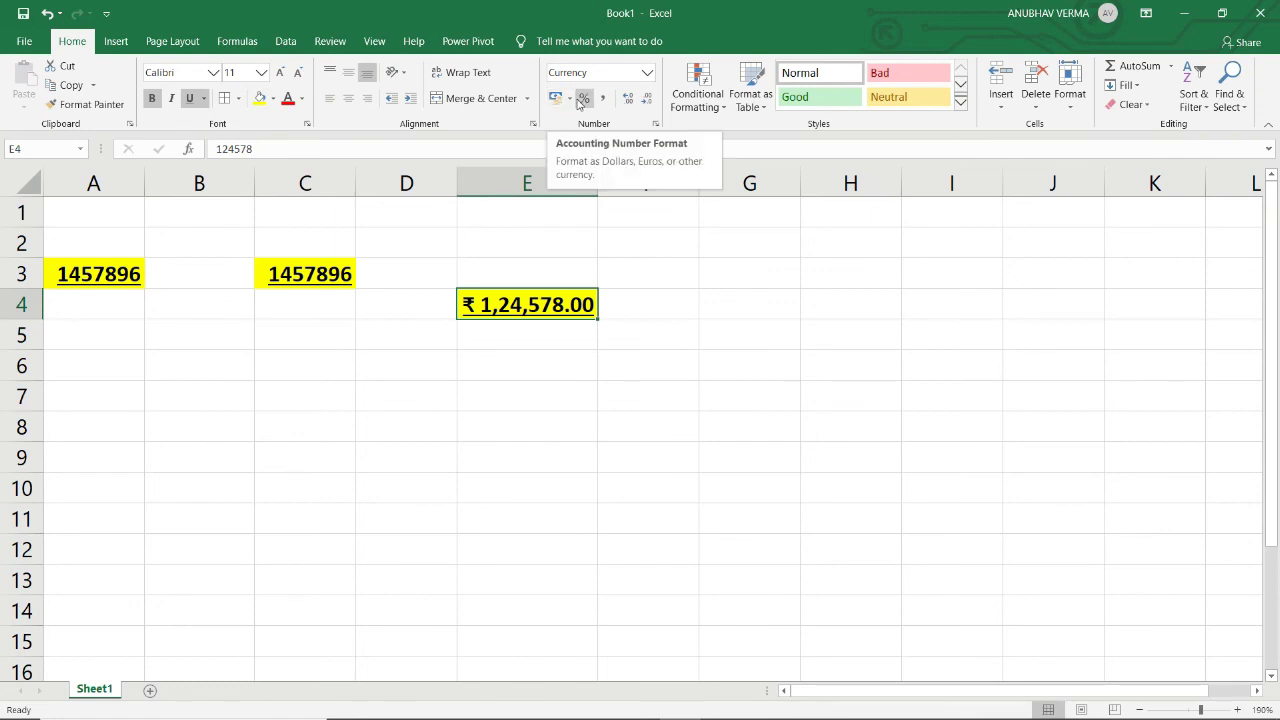
click(569, 98)
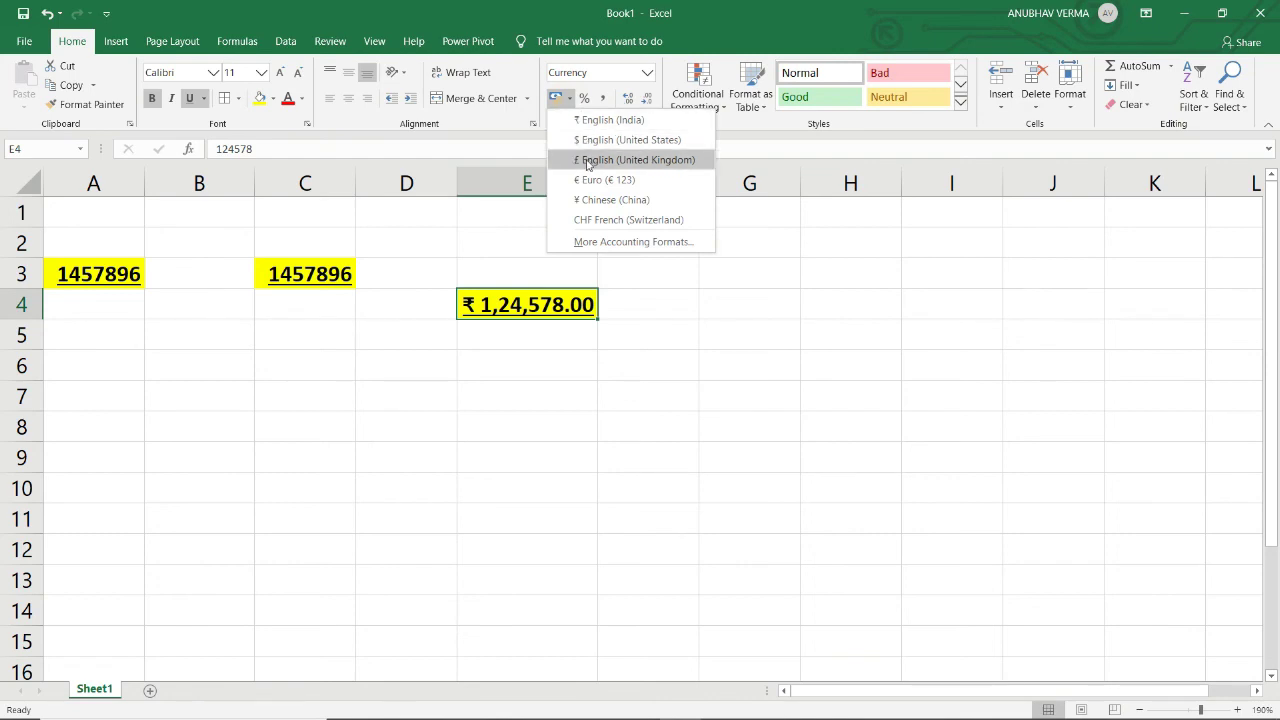
click(646, 299)
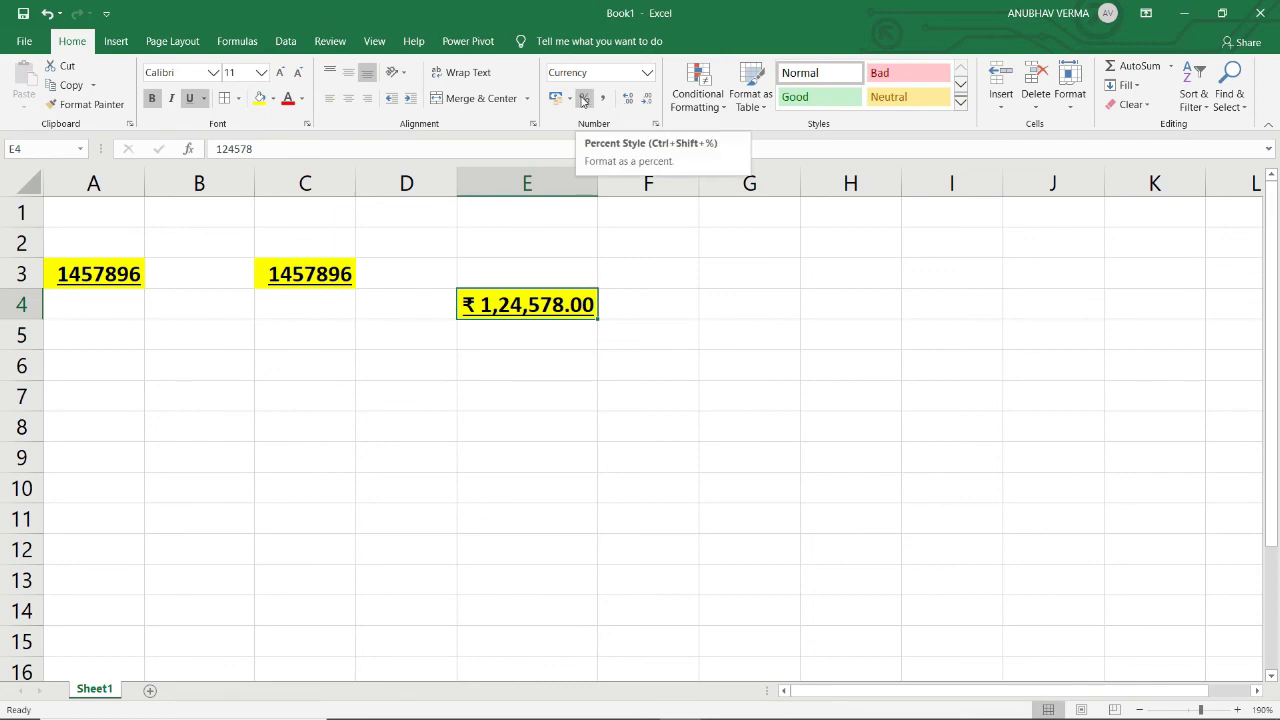
Adjust E4's decimal places so it shows ₹ 1,24,578.0
click(632, 97)
click(632, 97)
click(632, 97)
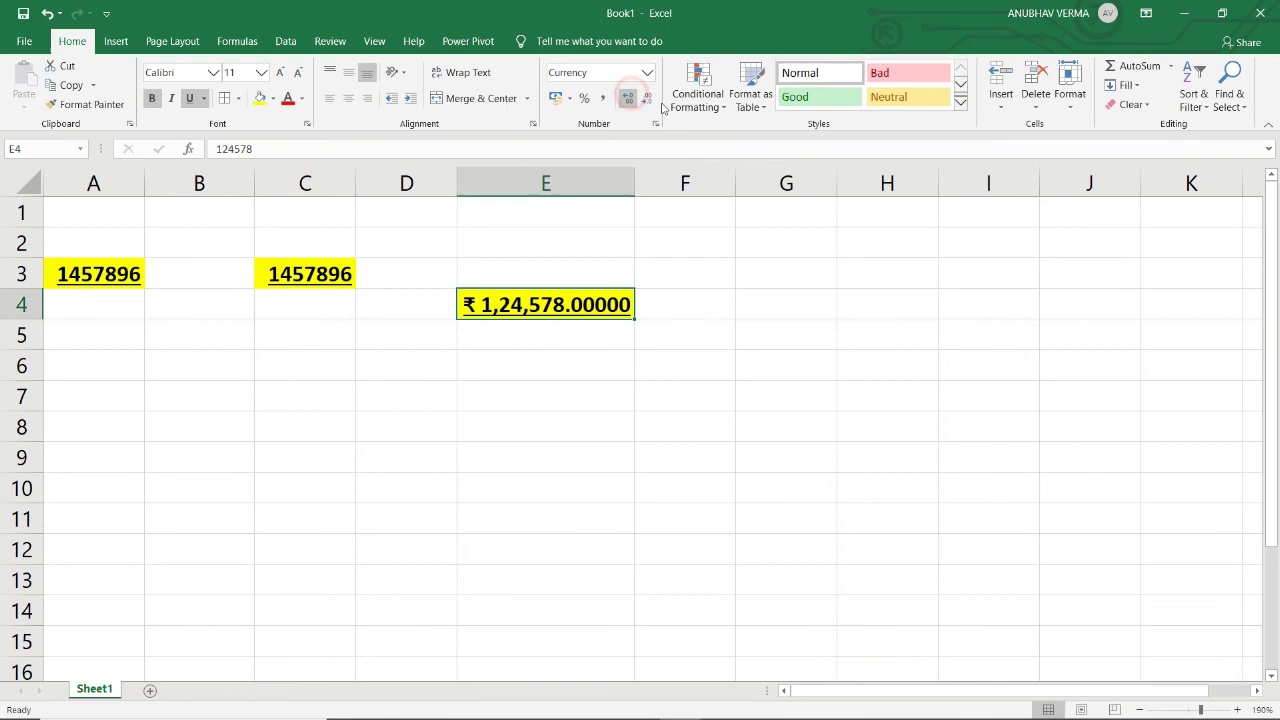
click(647, 98)
click(647, 98)
click(647, 98)
click(647, 98)
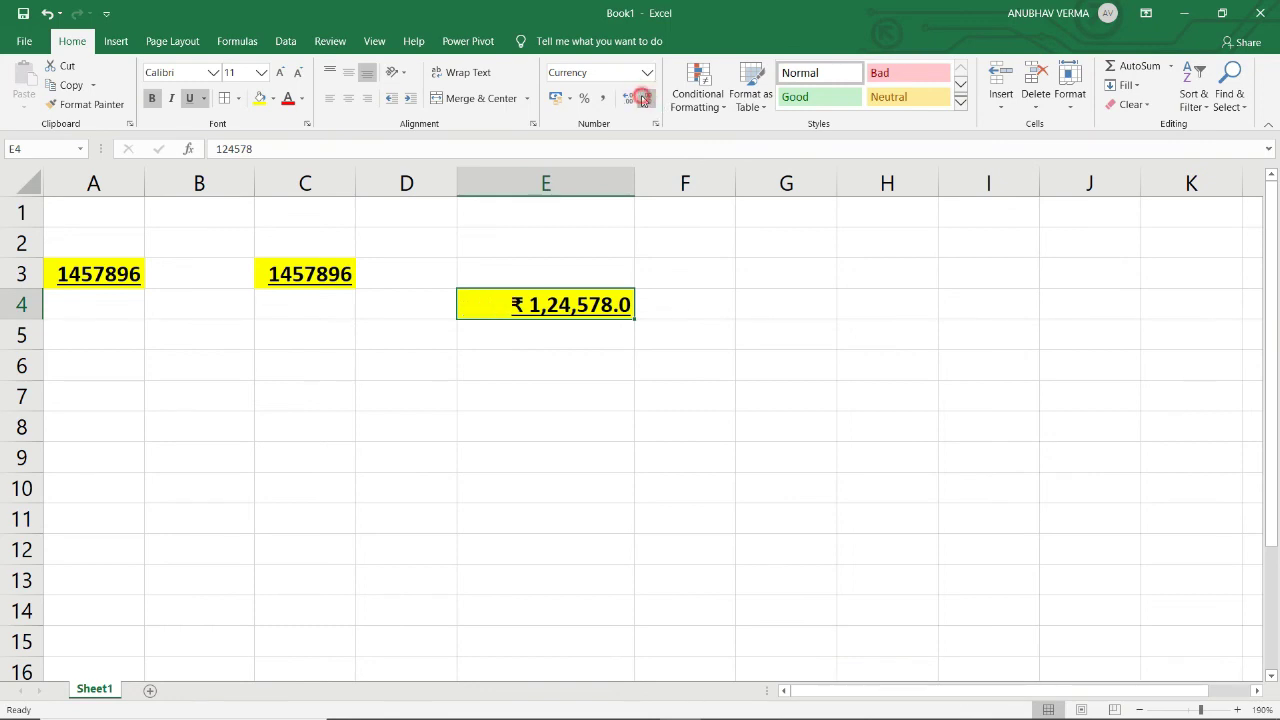
click(647, 98)
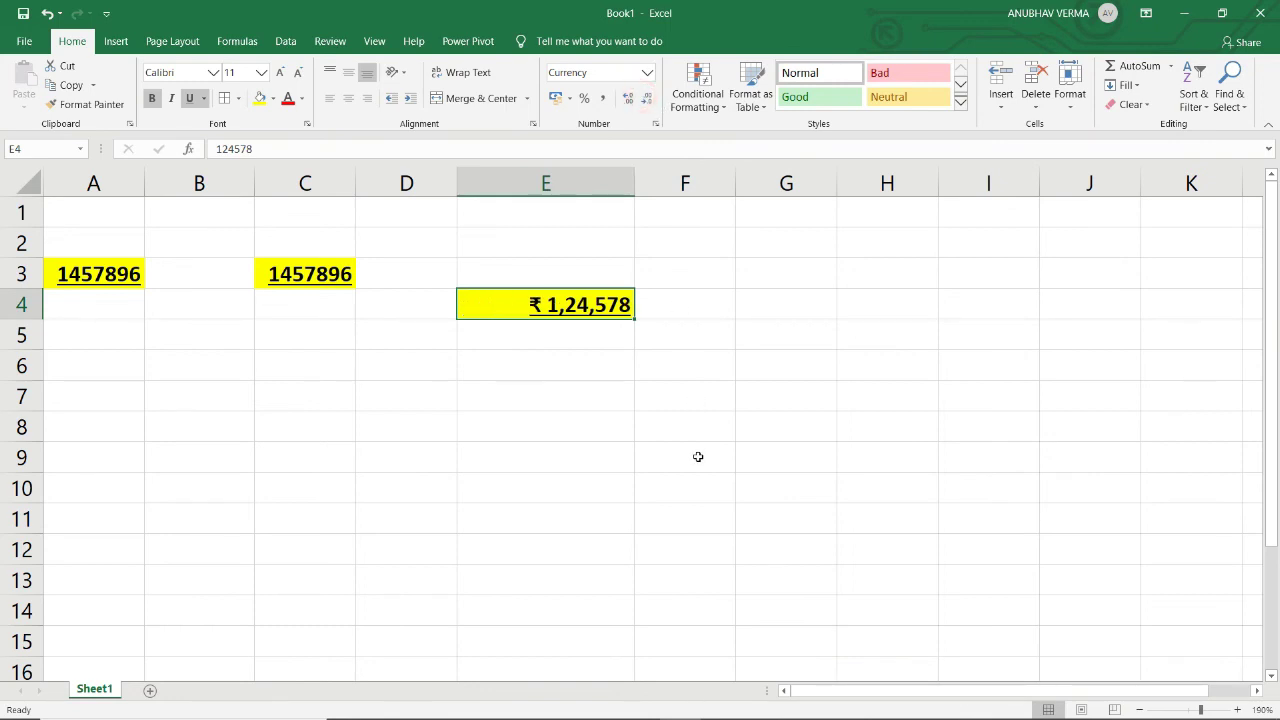